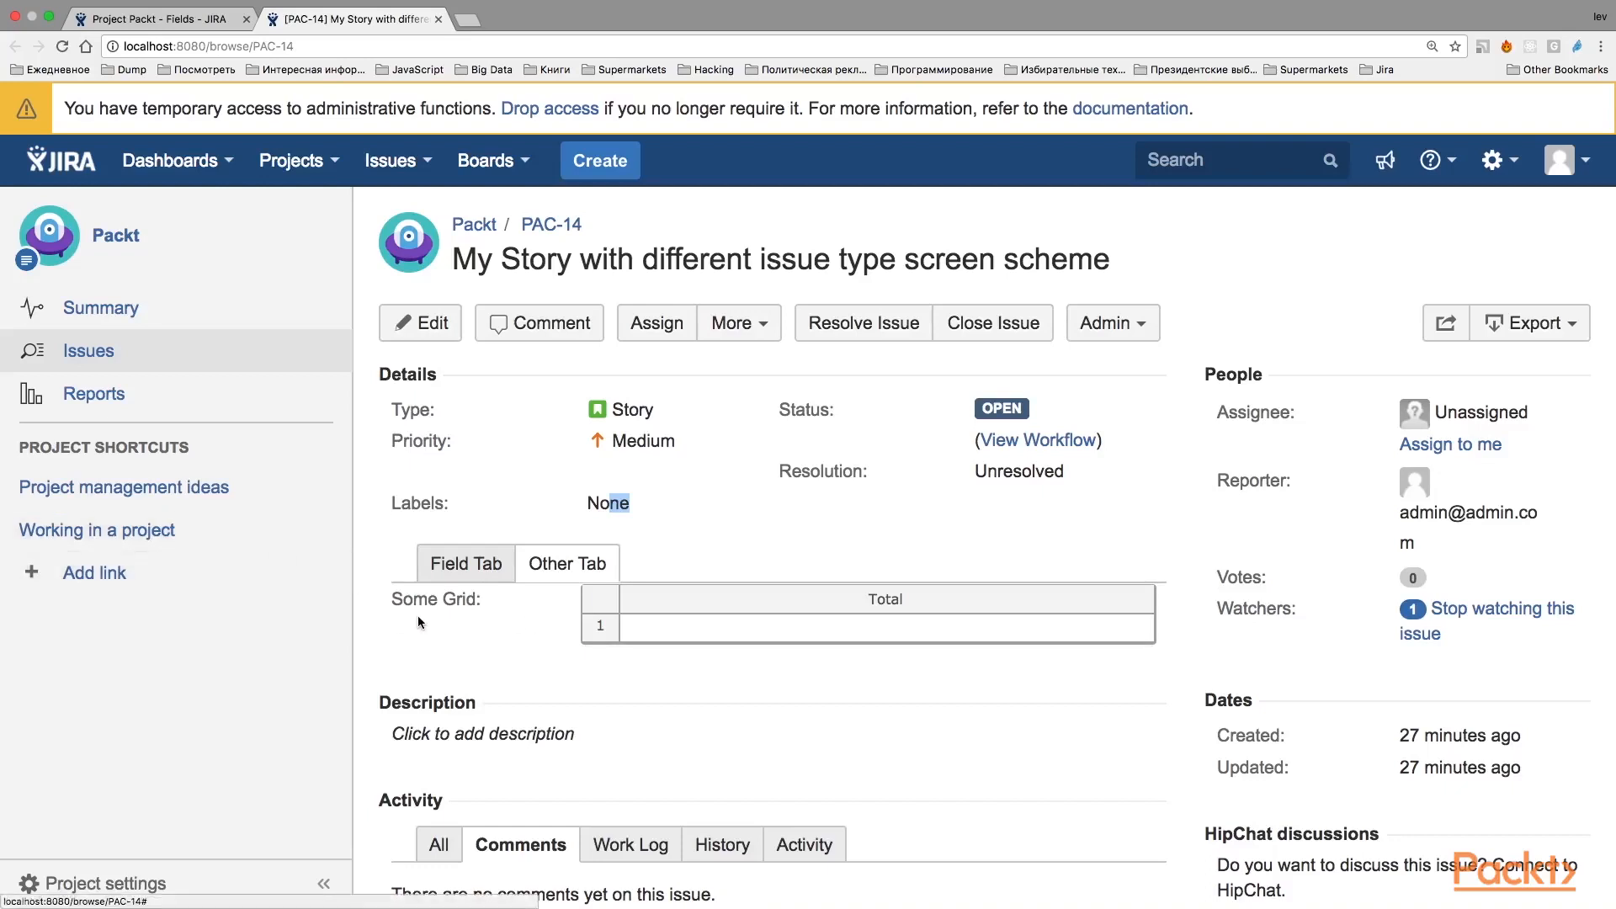
Review the Packt project's Fields settings, checking which fields in the Default Field Configuration are marked as required.
click(500, 624)
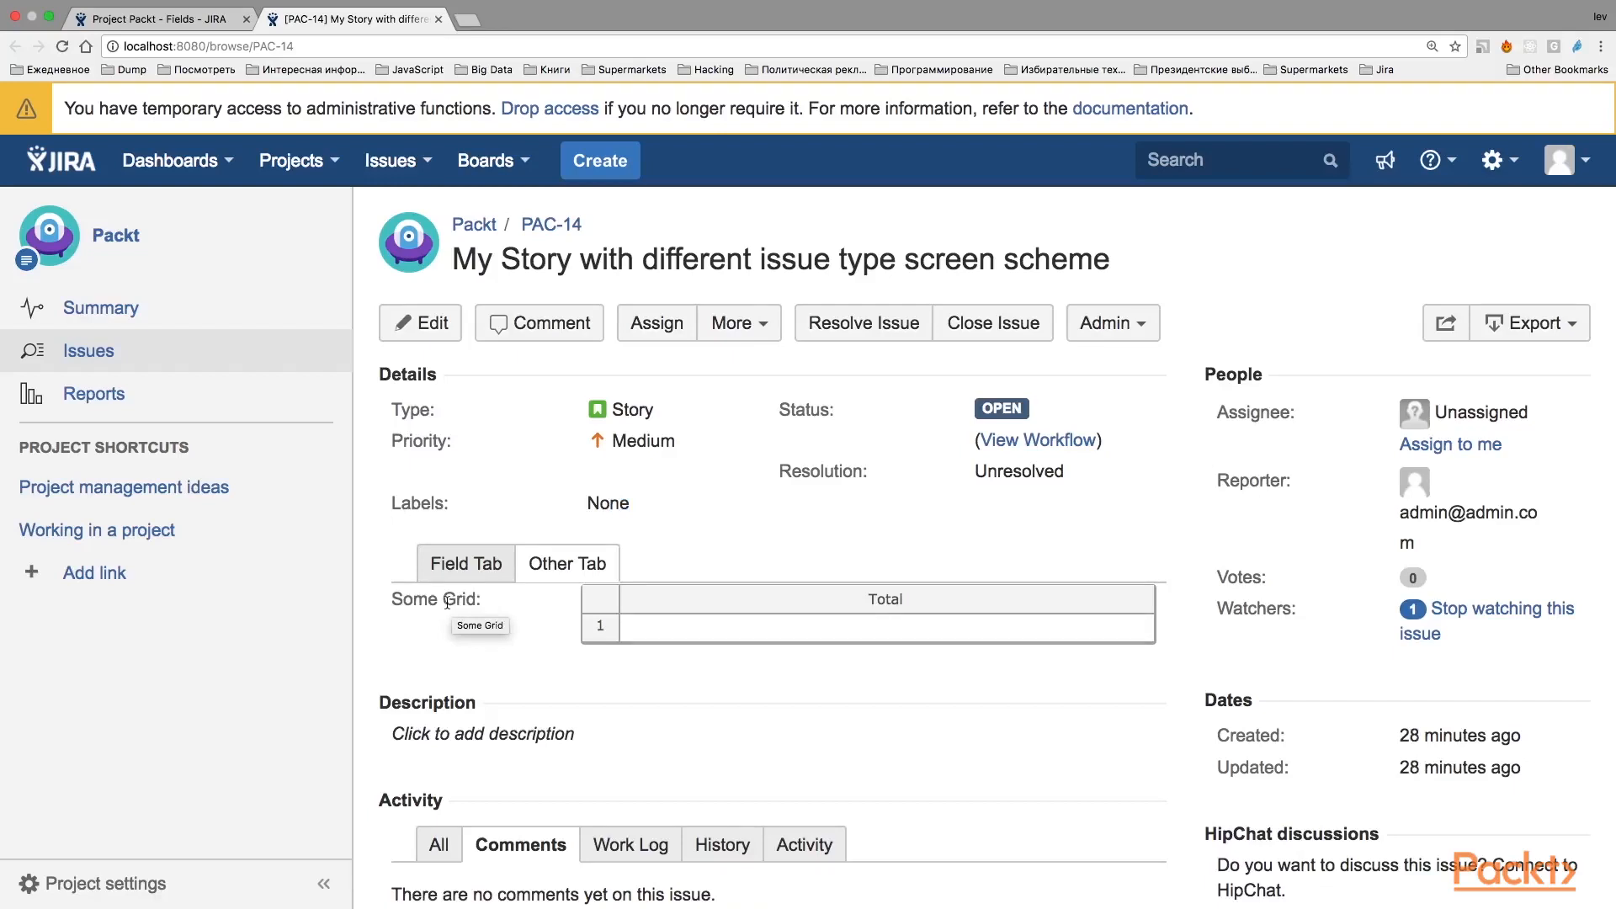
click(176, 23)
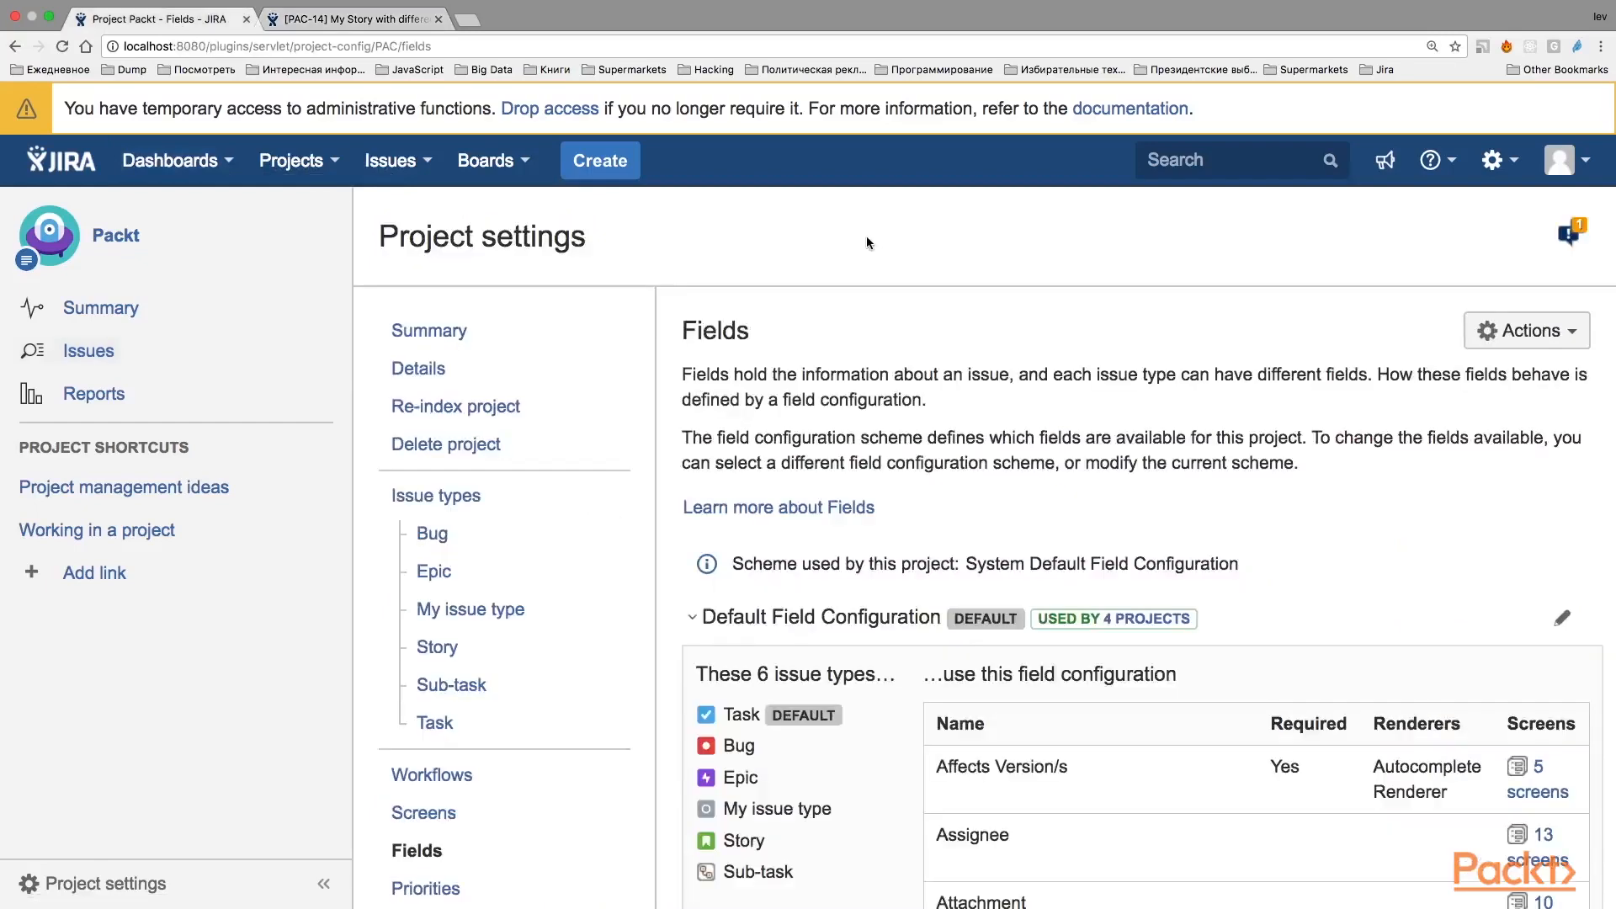
scroll(866, 242, down, 2)
click(419, 767)
scroll(1058, 382, down, 4)
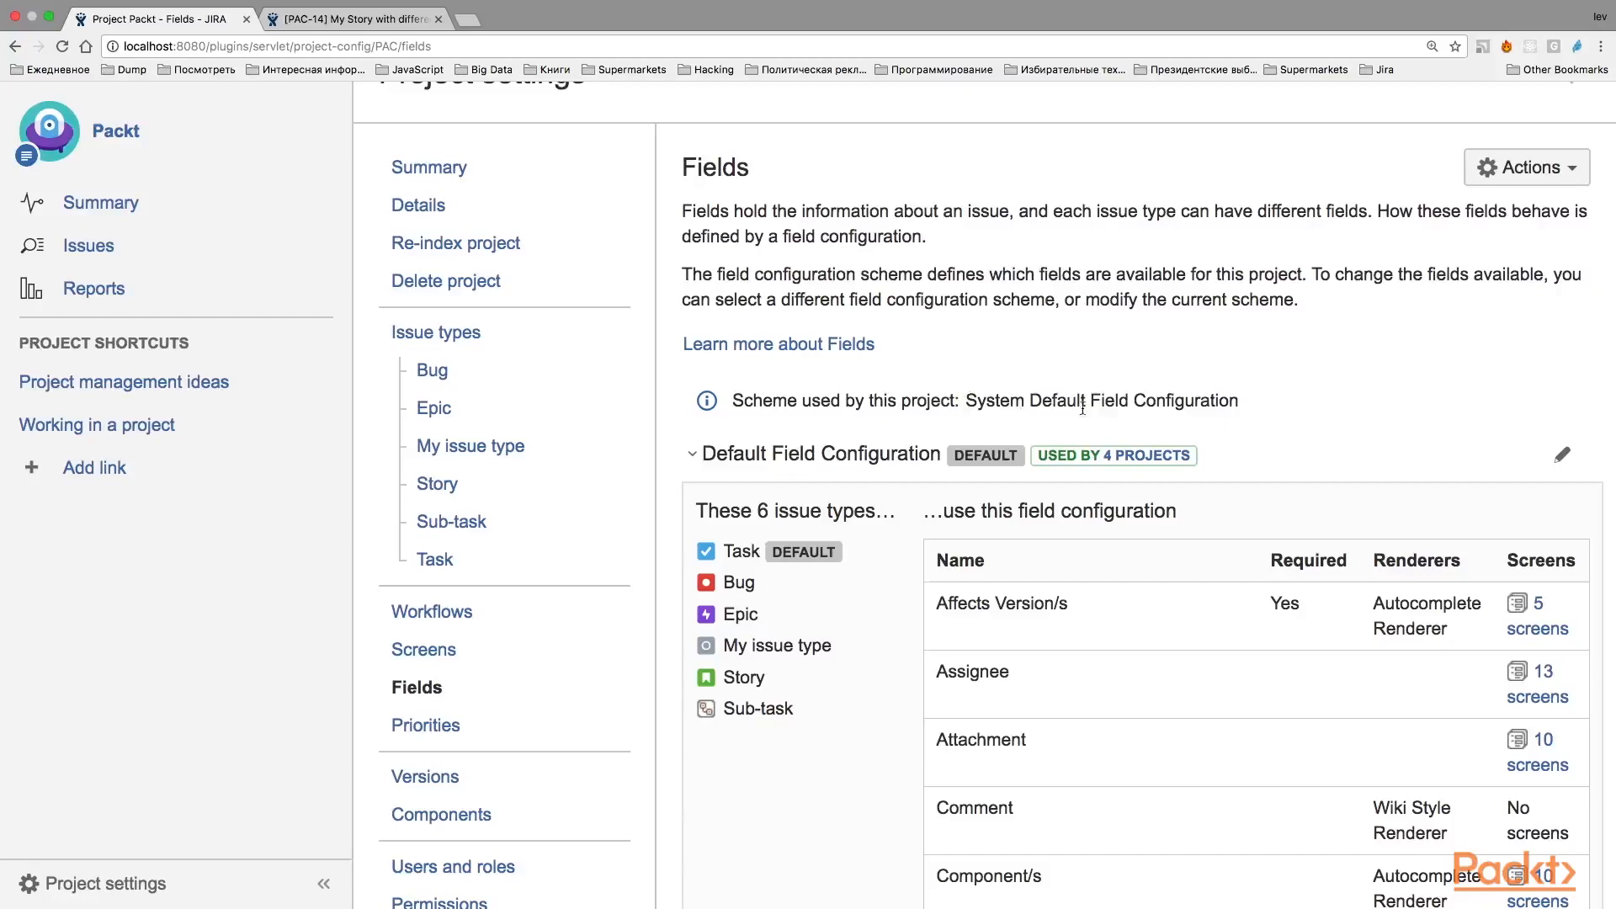
scroll(1315, 455, down, 6)
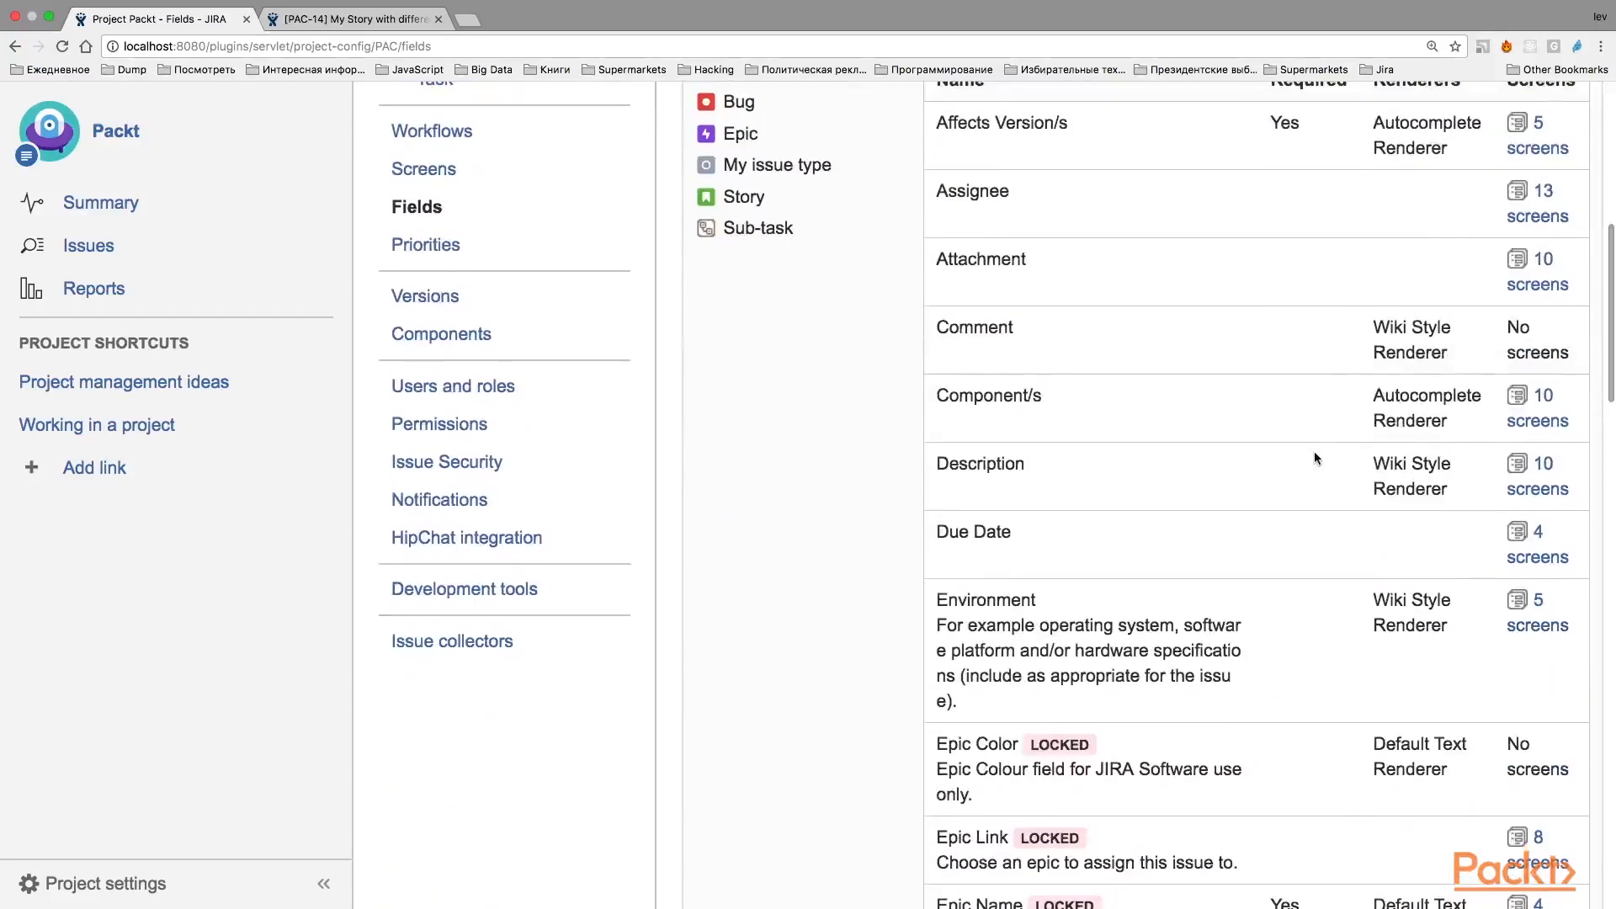
scroll(1315, 451, up, 2)
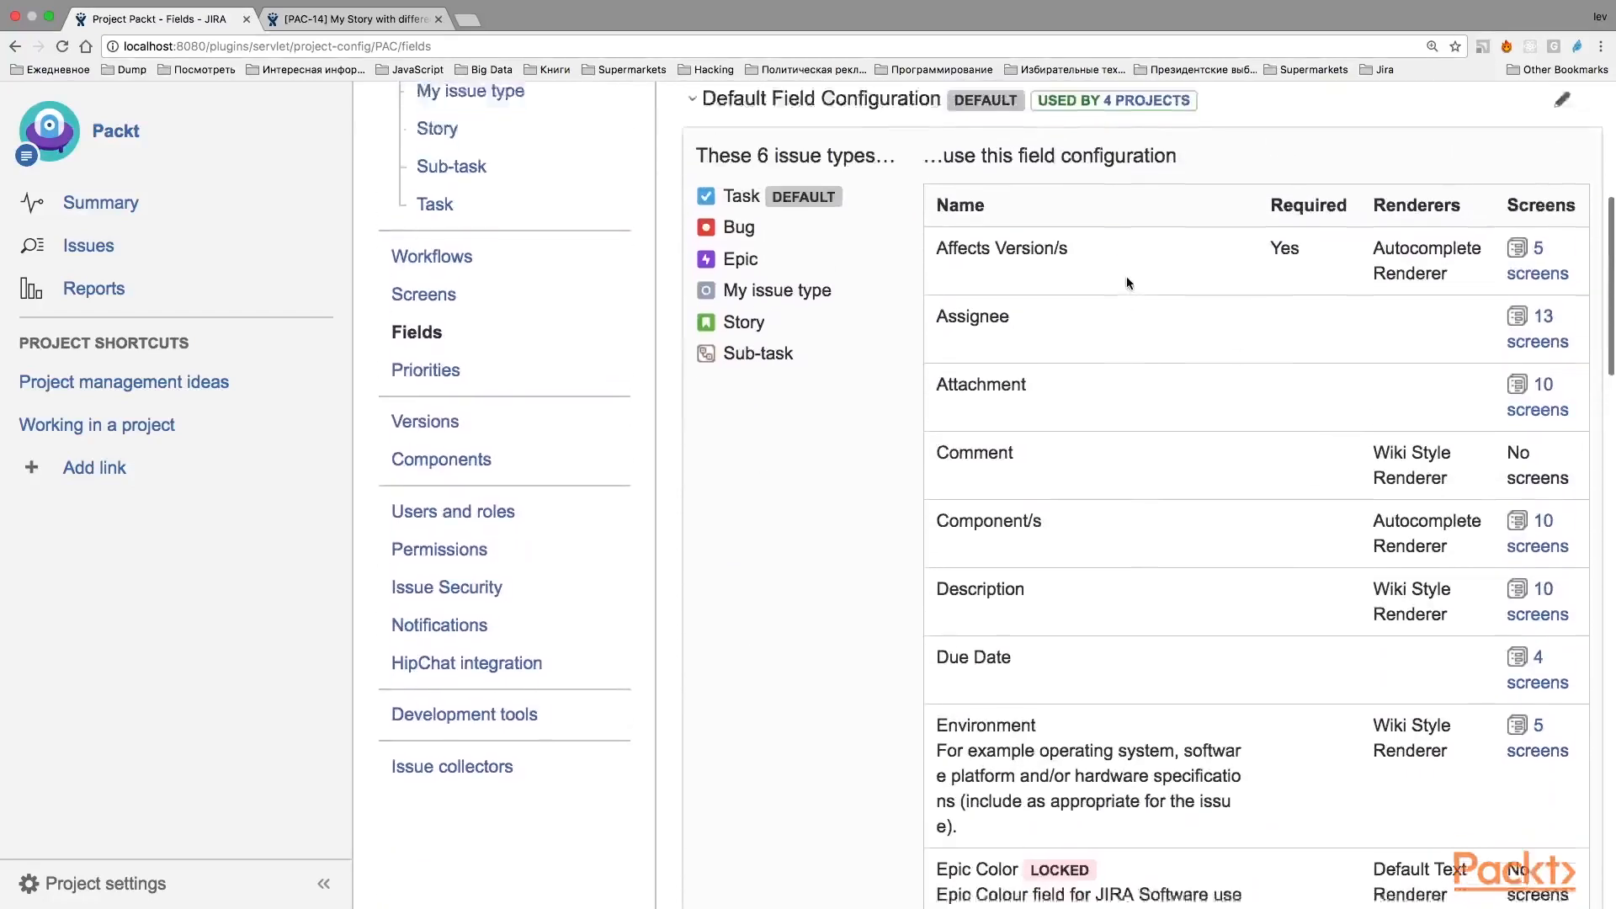
scroll(1126, 283, down, 1)
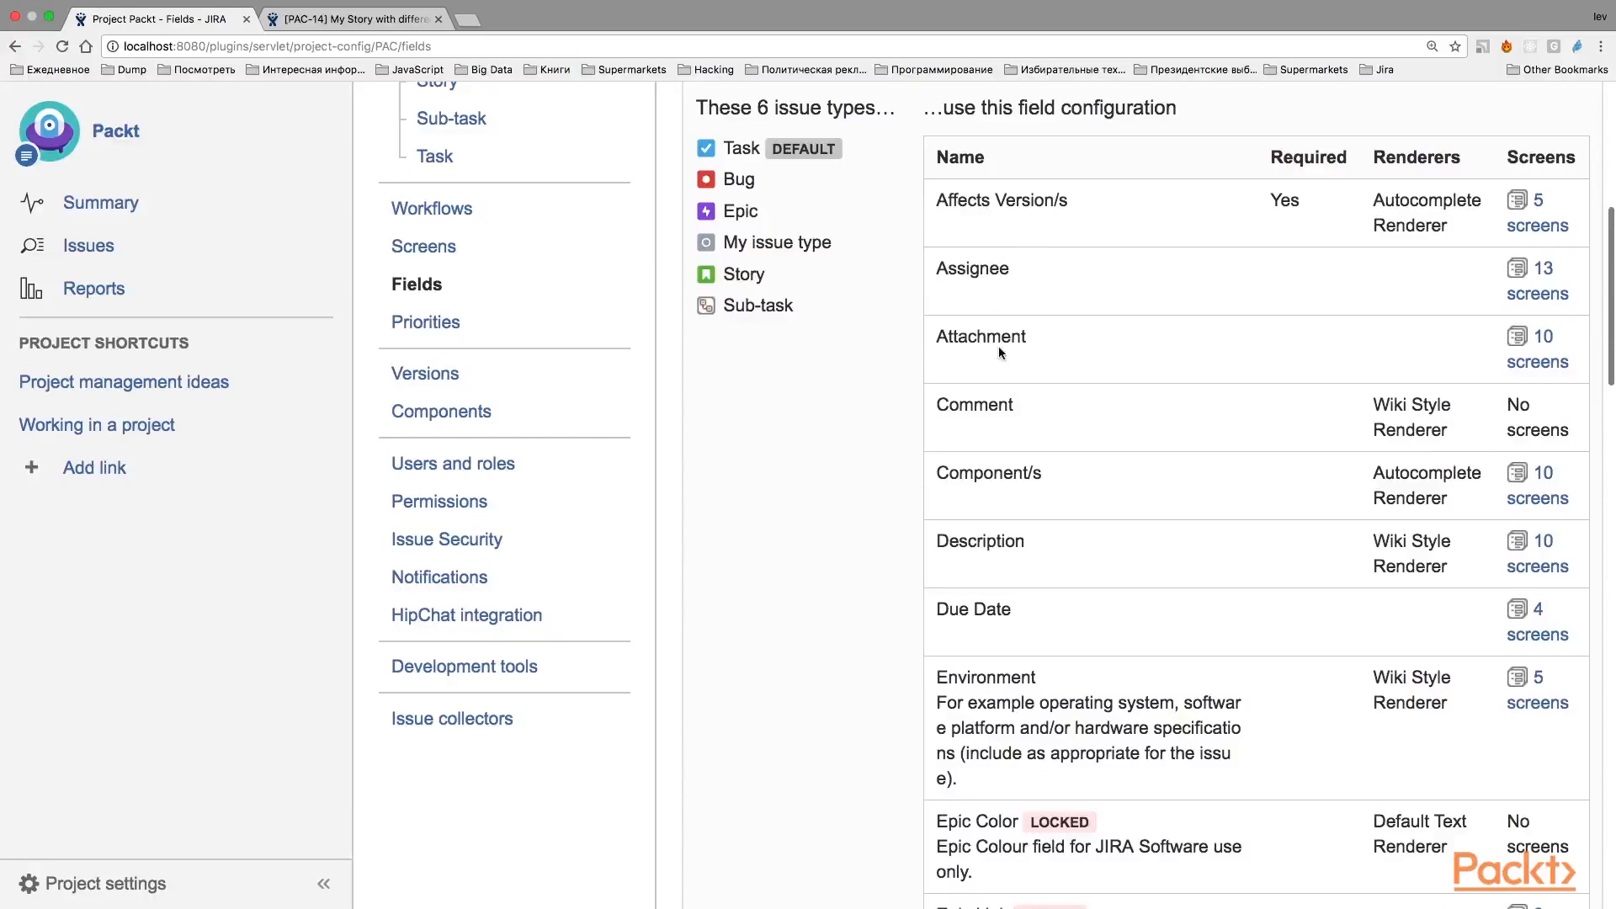
scroll(998, 346, down, 20)
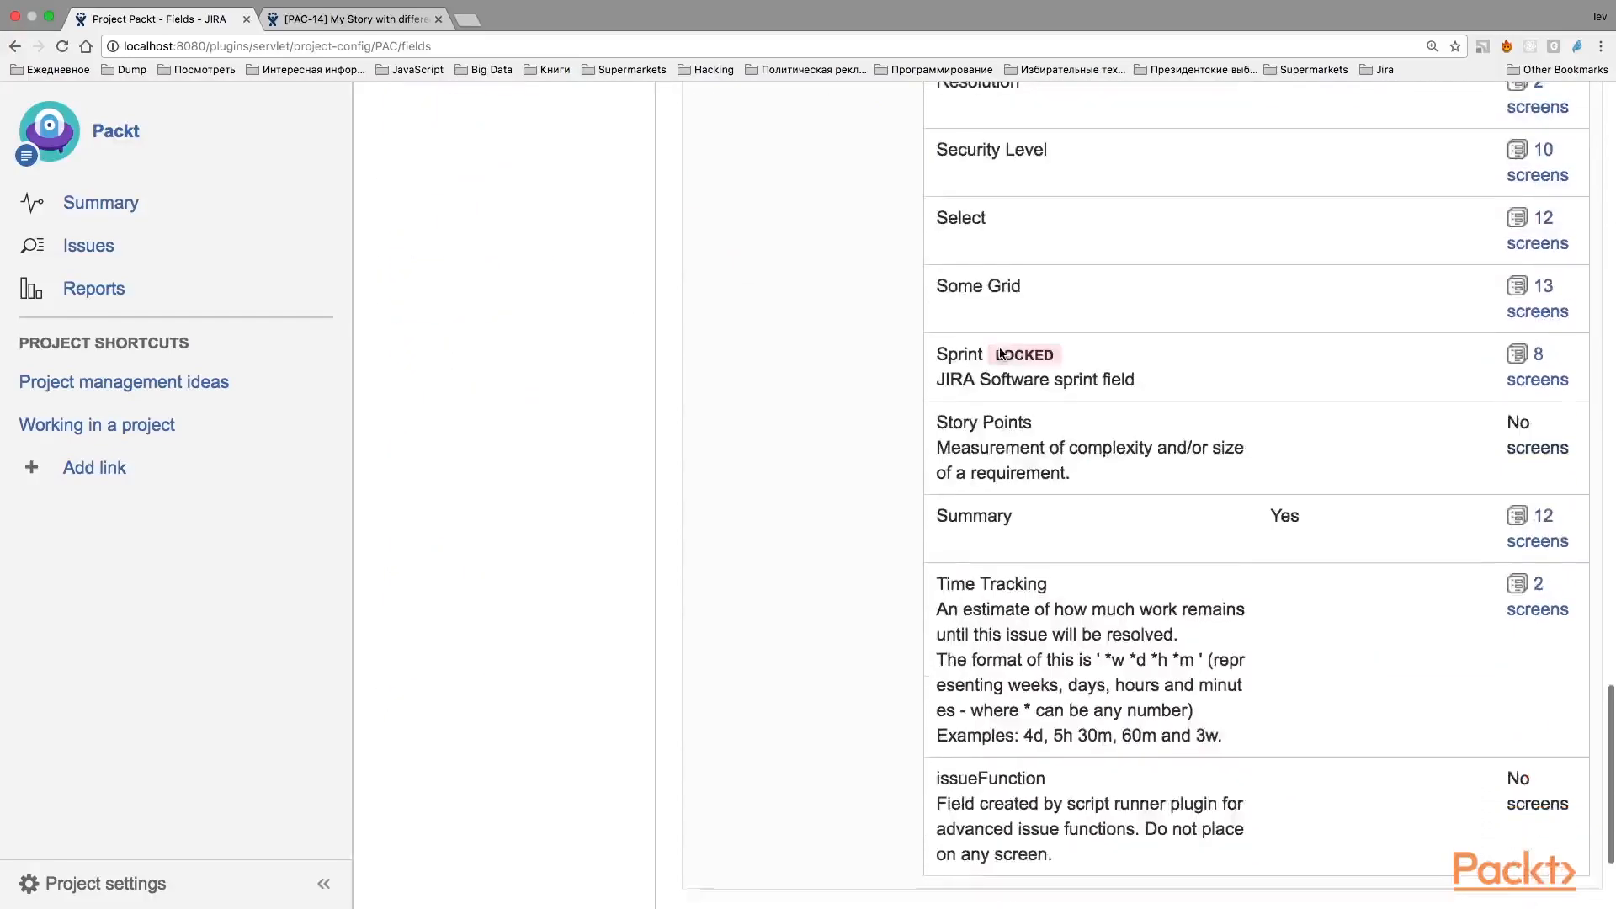
scroll(1000, 352, up, 20)
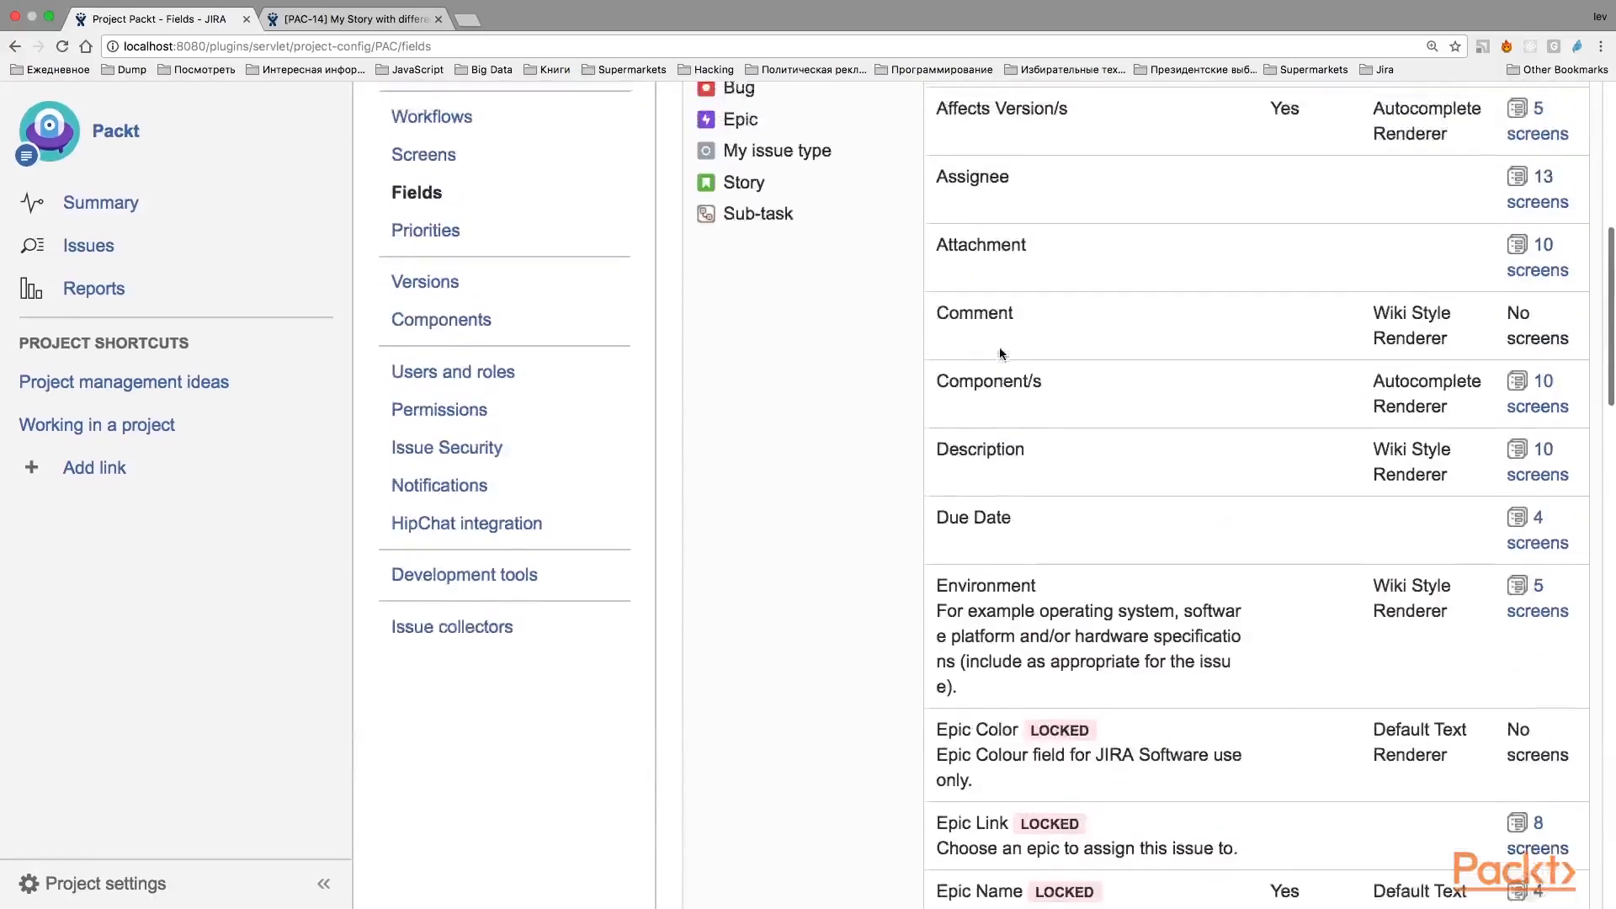
scroll(1001, 350, up, 4)
drag(1307, 311, 1267, 313)
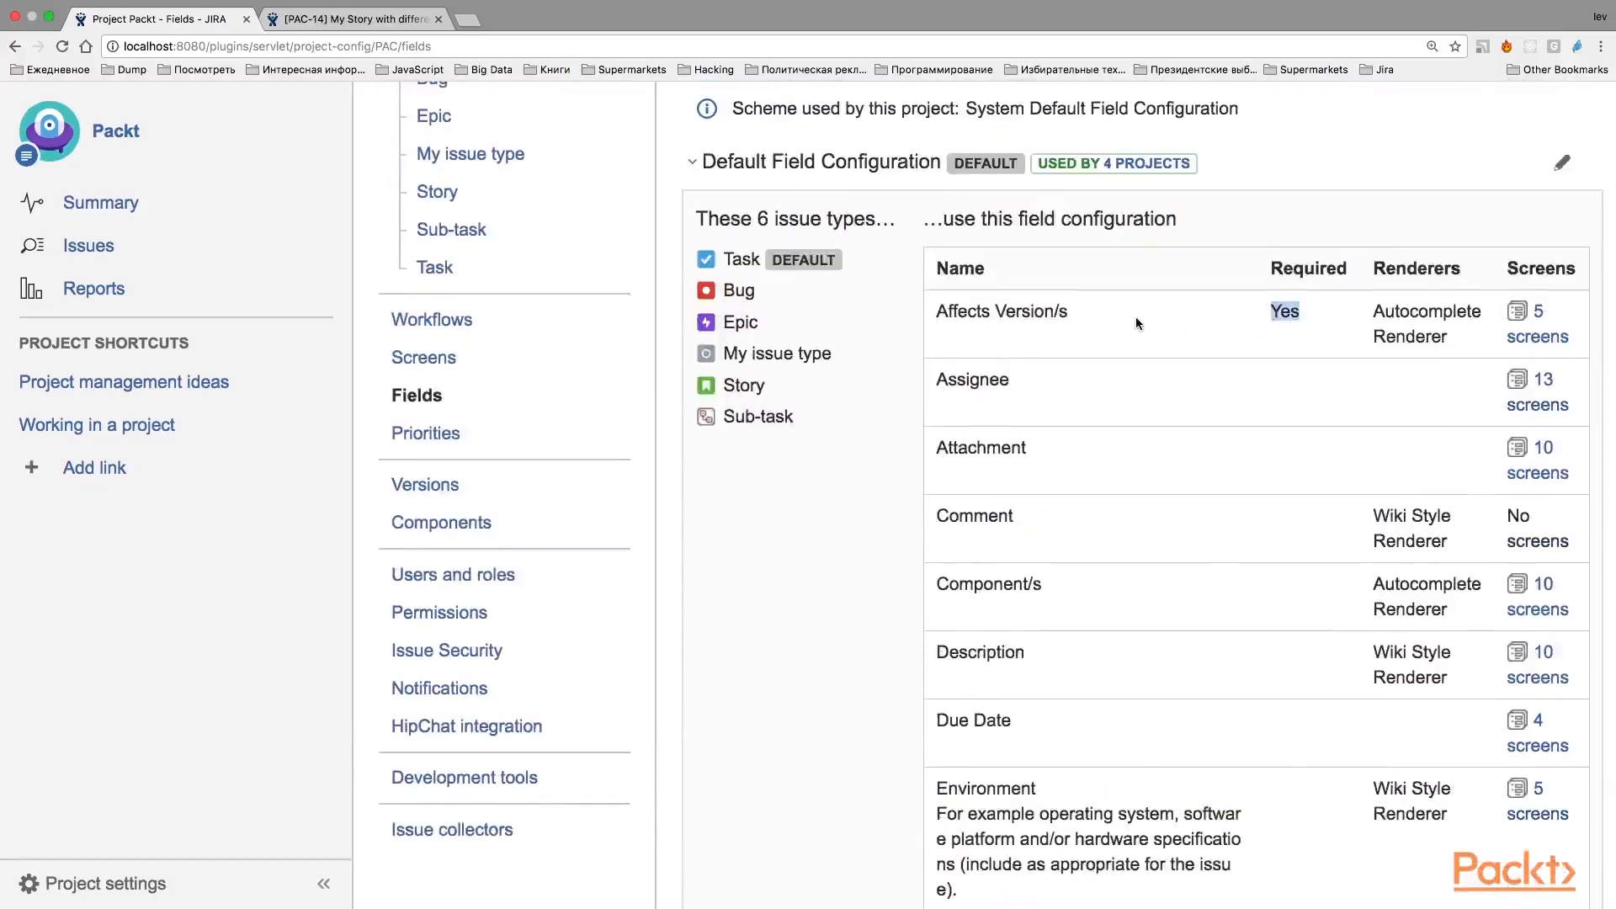
scroll(1135, 317, down, 6)
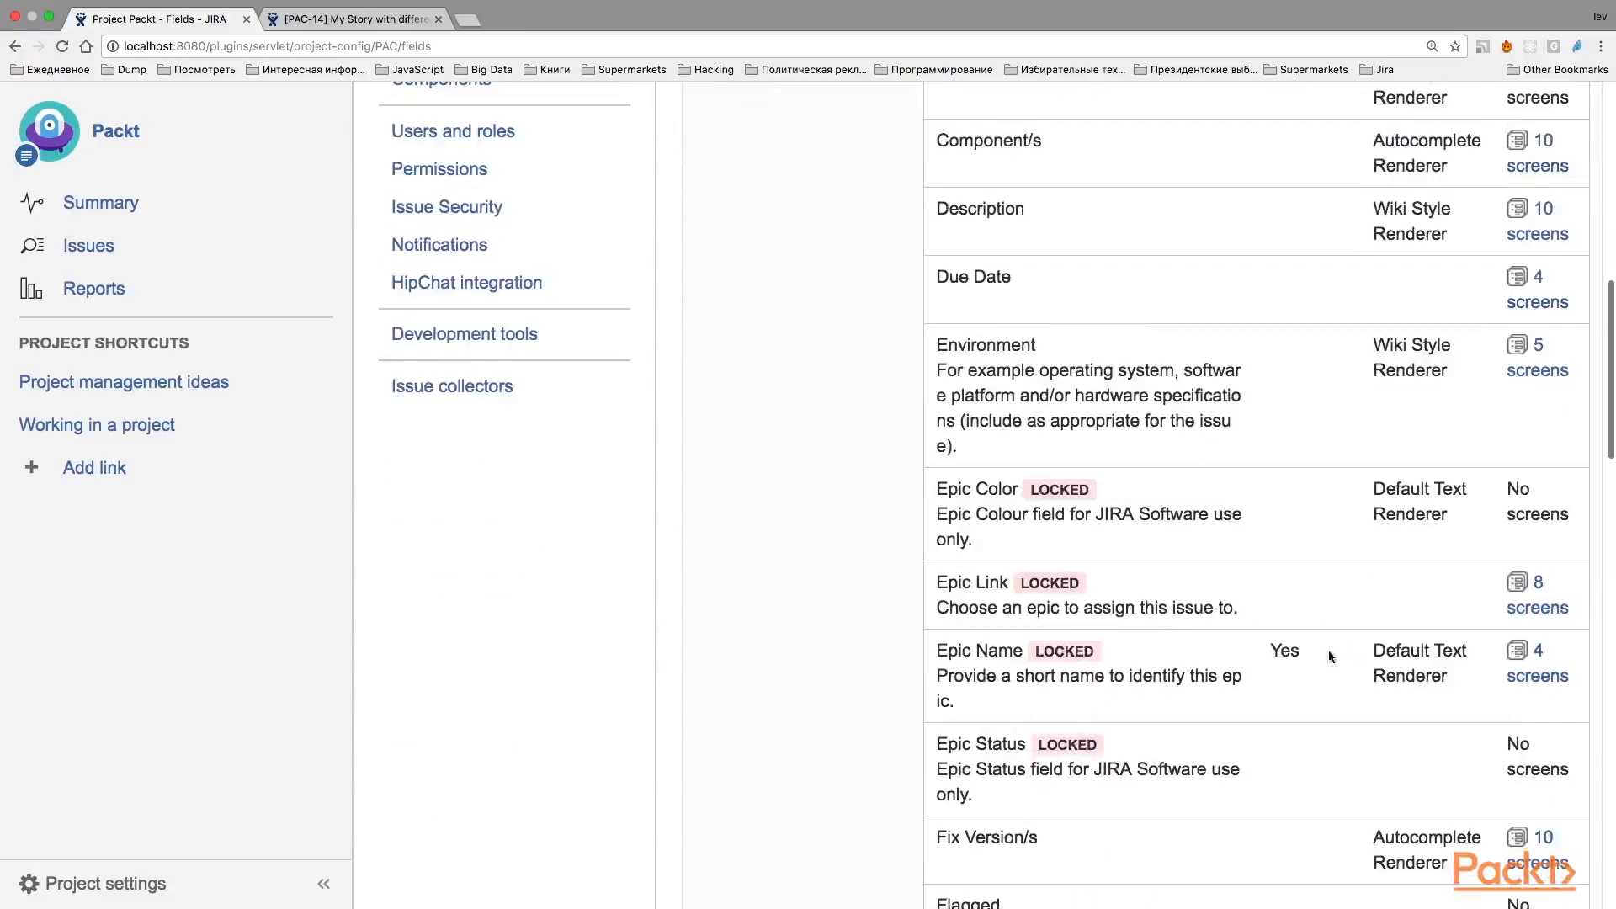
scroll(1321, 653, down, 5)
scroll(1321, 653, up, 15)
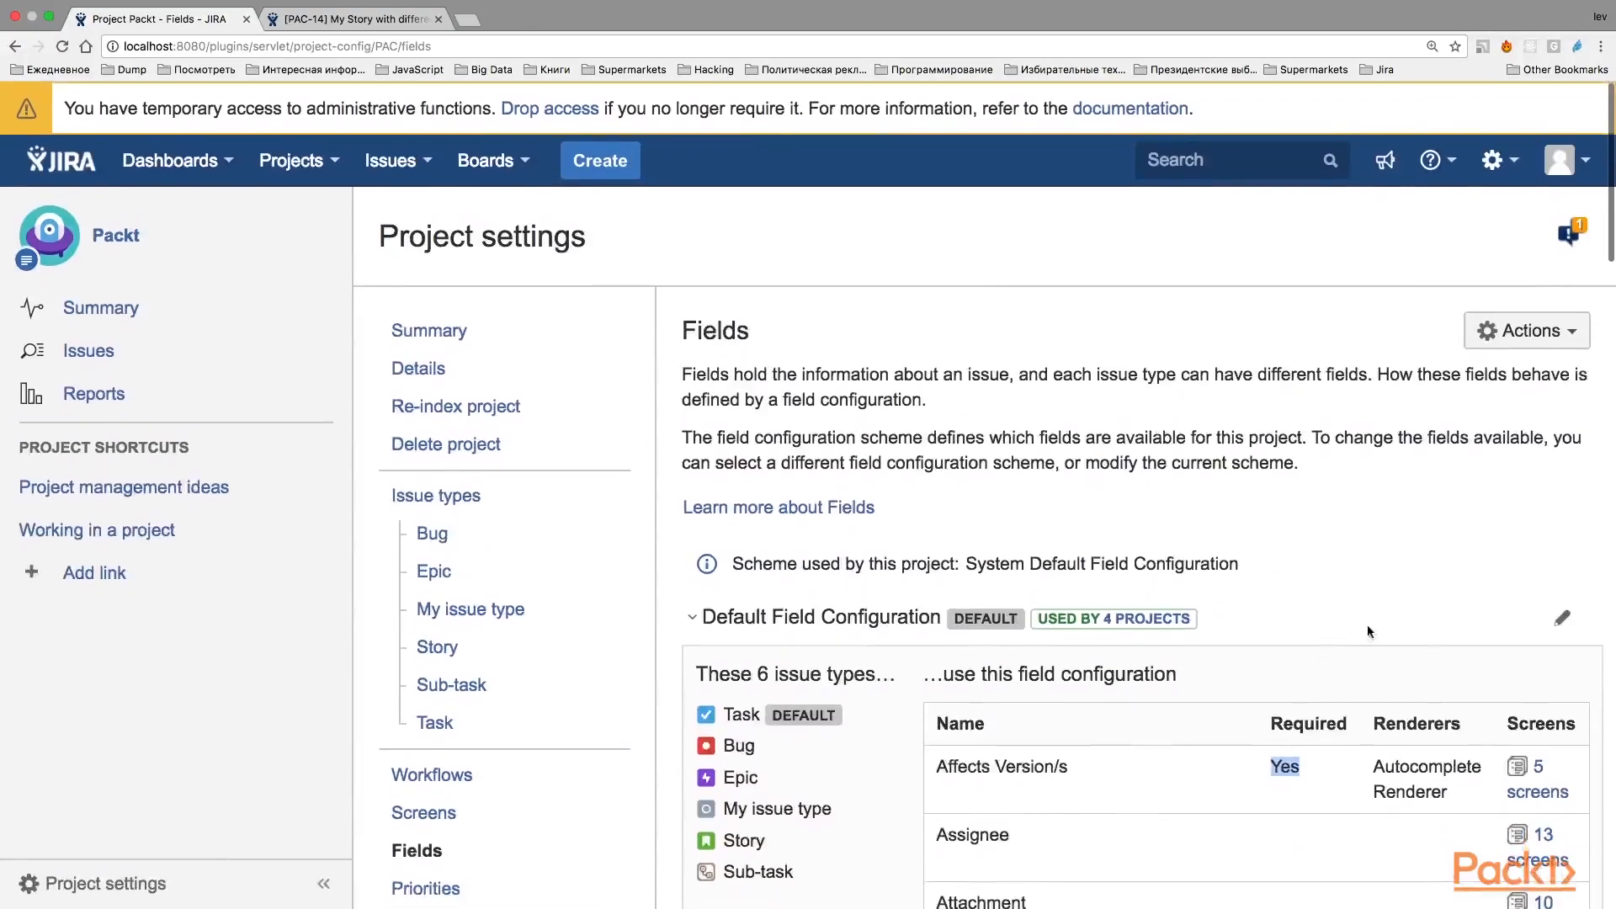
Open the Default Field Configuration for editing and hide the Affects Version/s field.
scroll(1432, 656, down, 2)
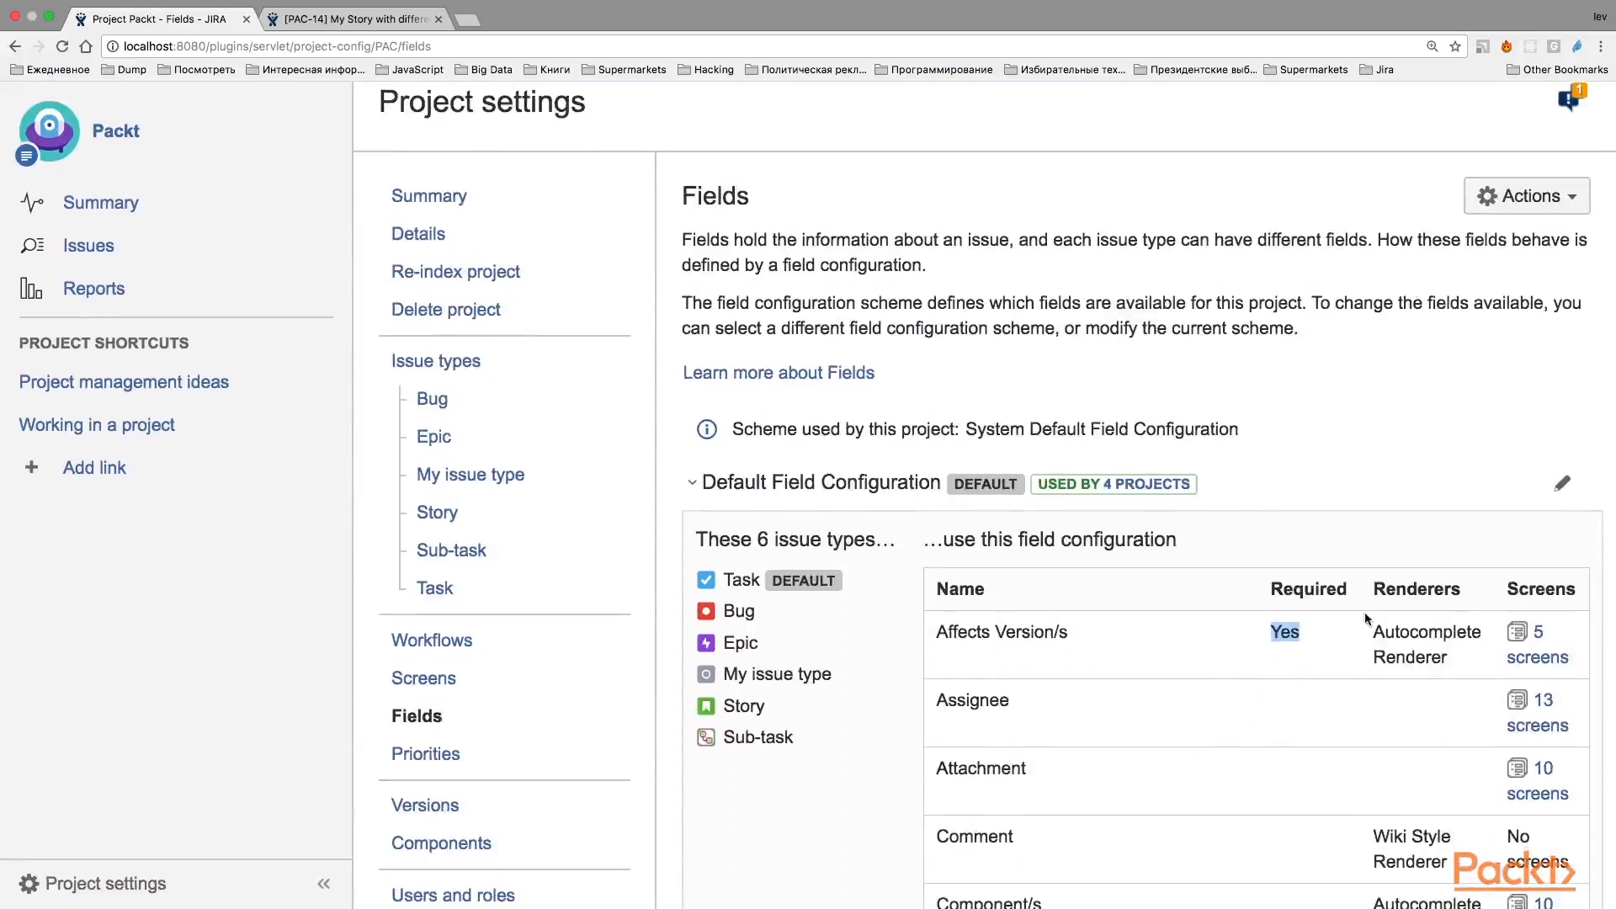
click(1561, 486)
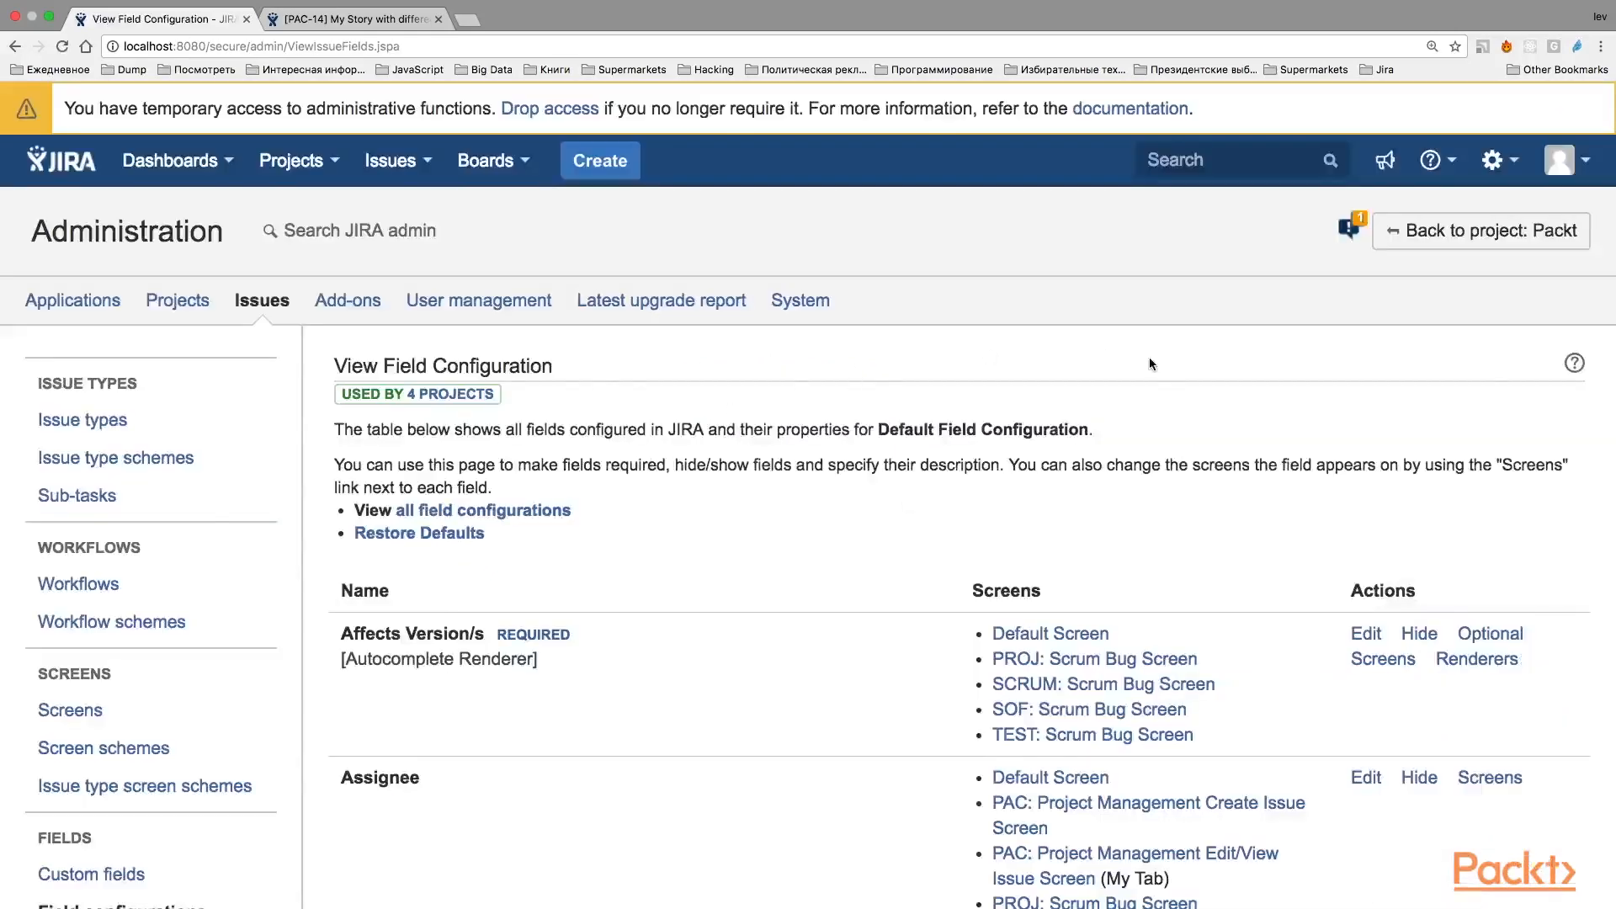
scroll(1153, 364, down, 3)
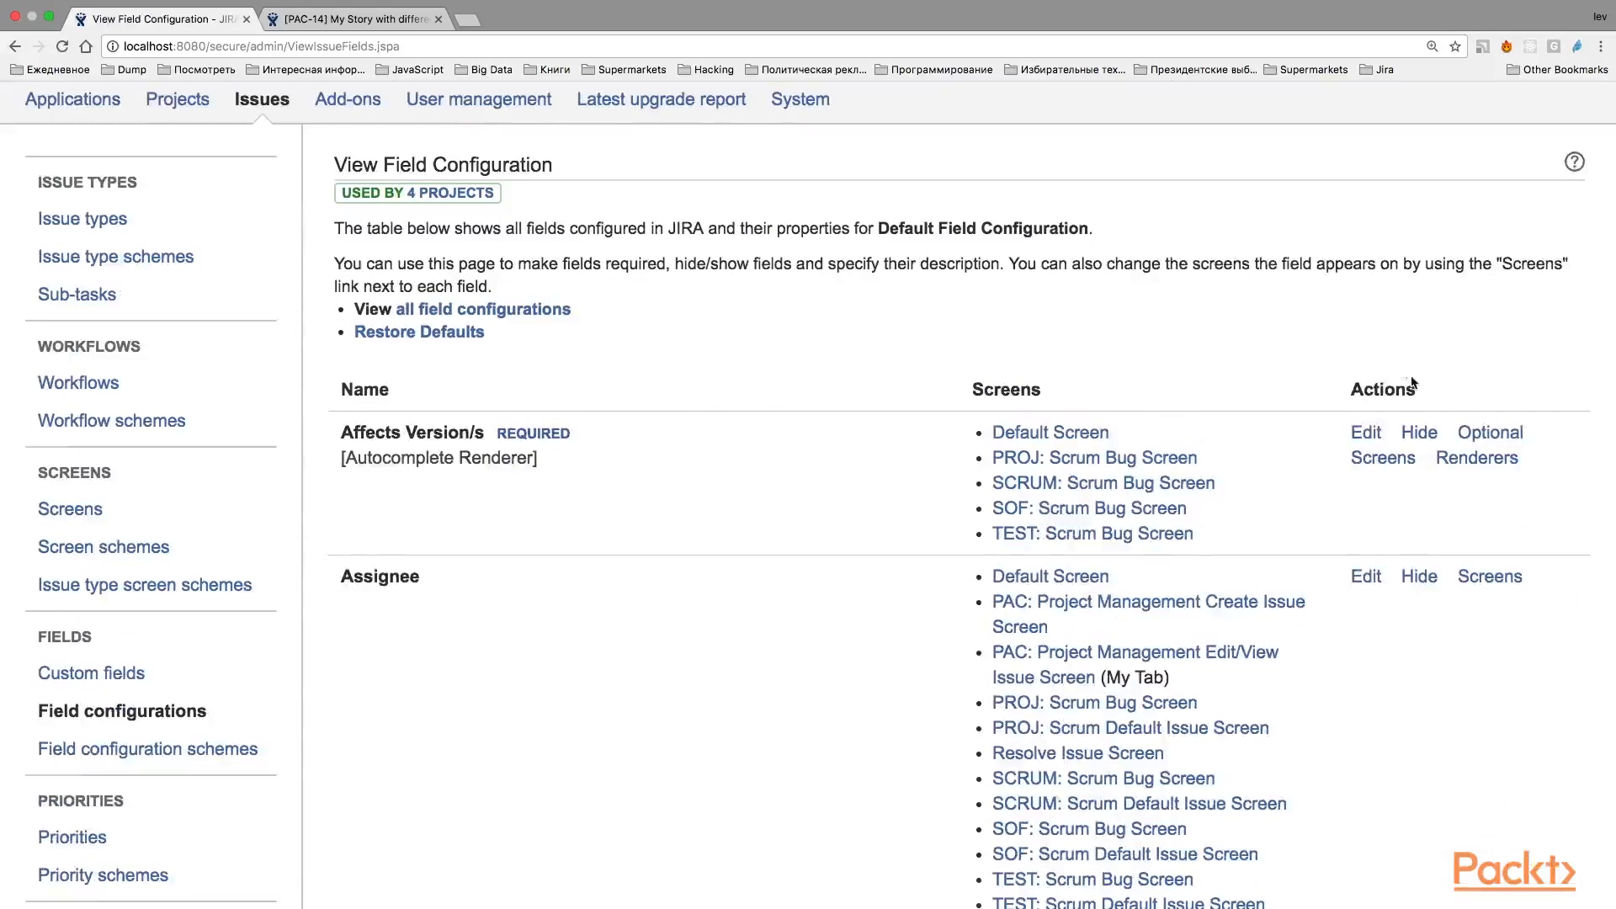
click(1421, 433)
click(1542, 212)
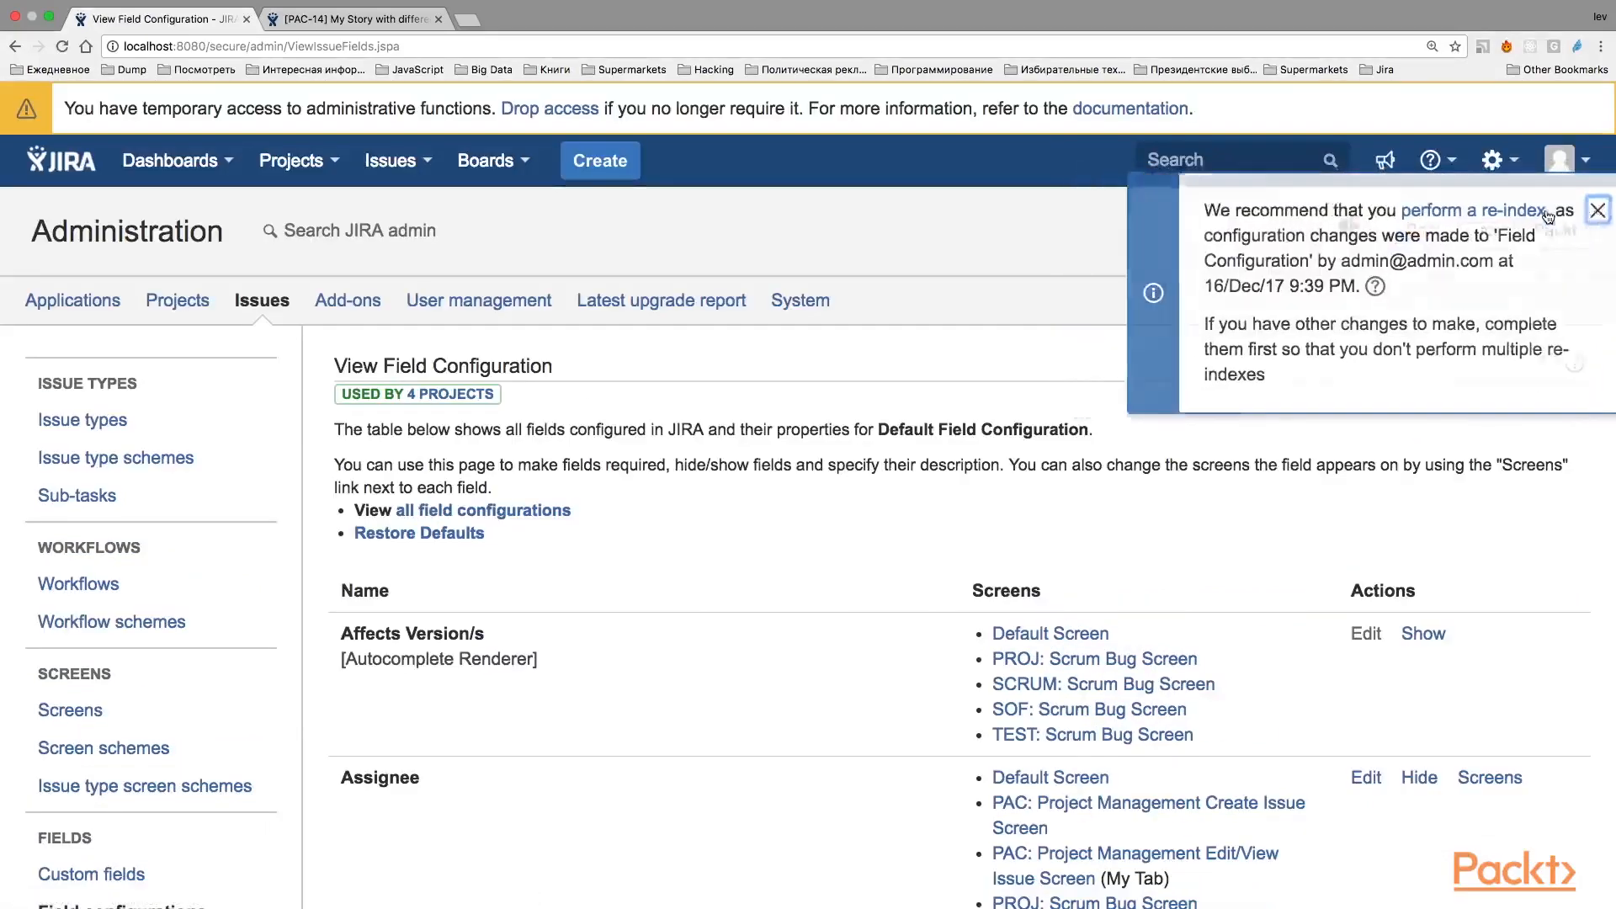
Make the Labels field required in the Default Field Configuration.
scroll(1382, 502, down, 8)
scroll(1381, 503, up, 2)
scroll(1381, 504, down, 12)
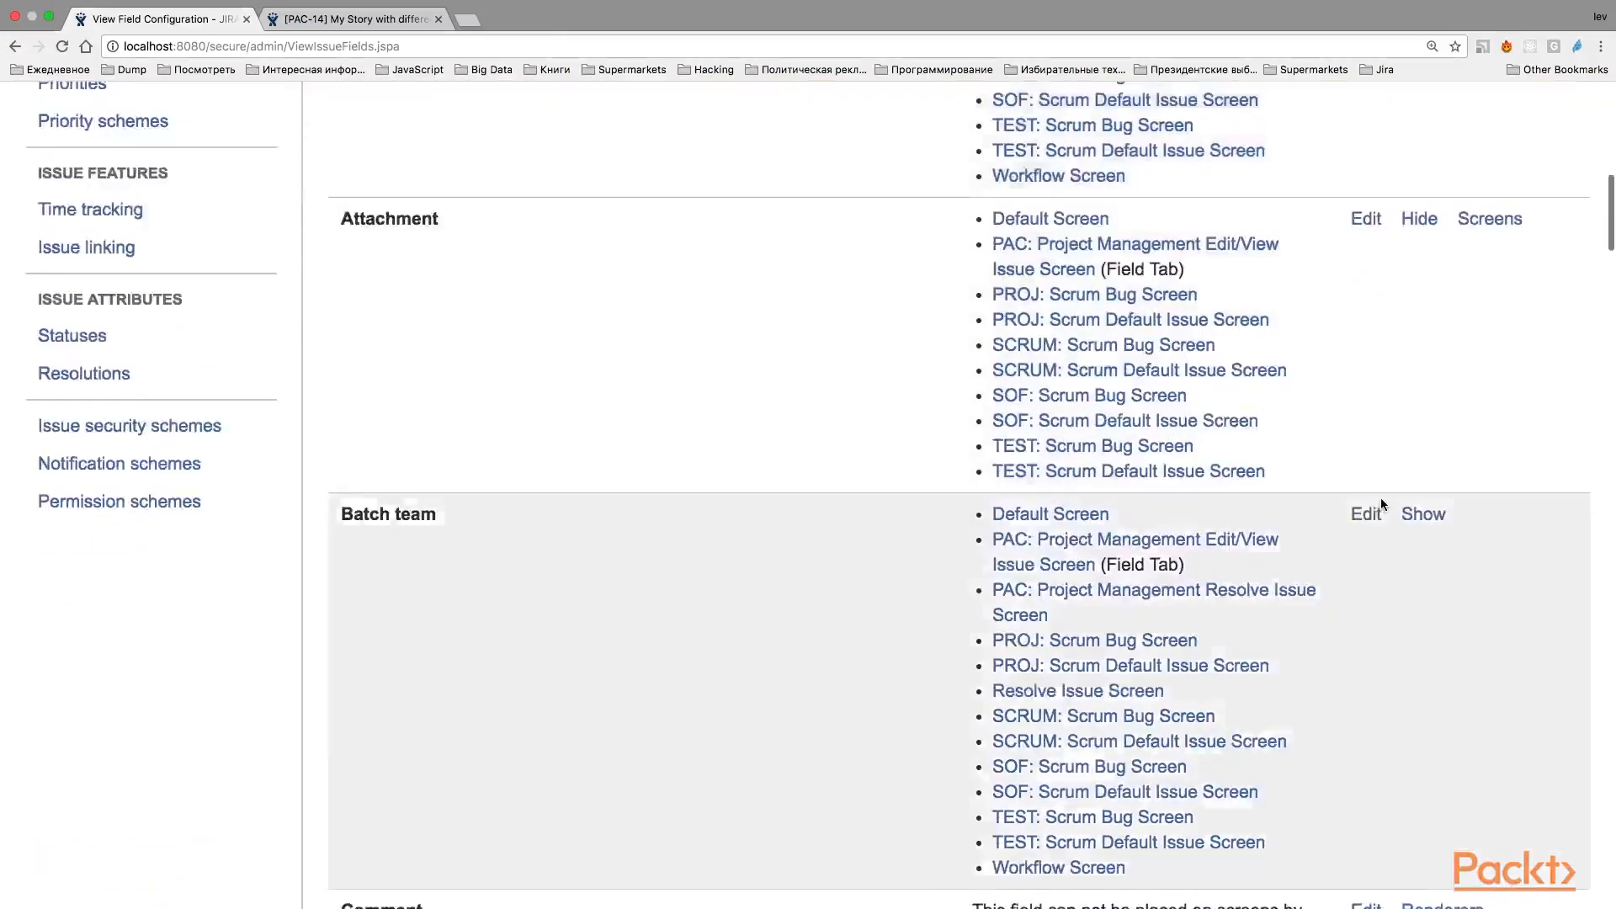
scroll(1406, 547, down, 9)
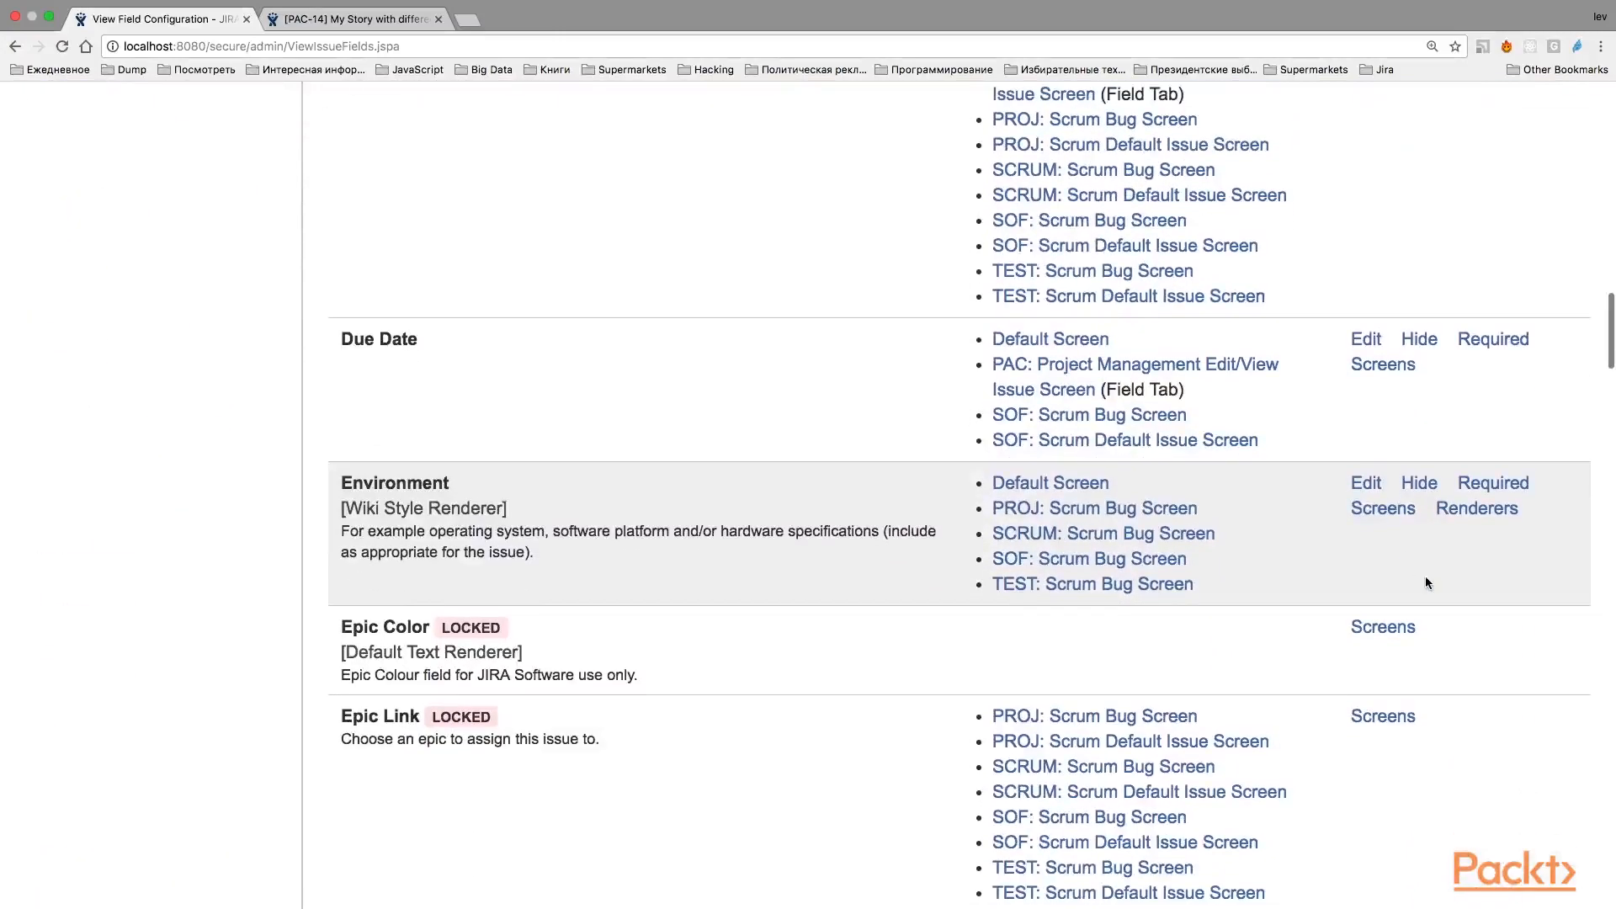
scroll(1427, 576, down, 7)
scroll(1432, 589, down, 20)
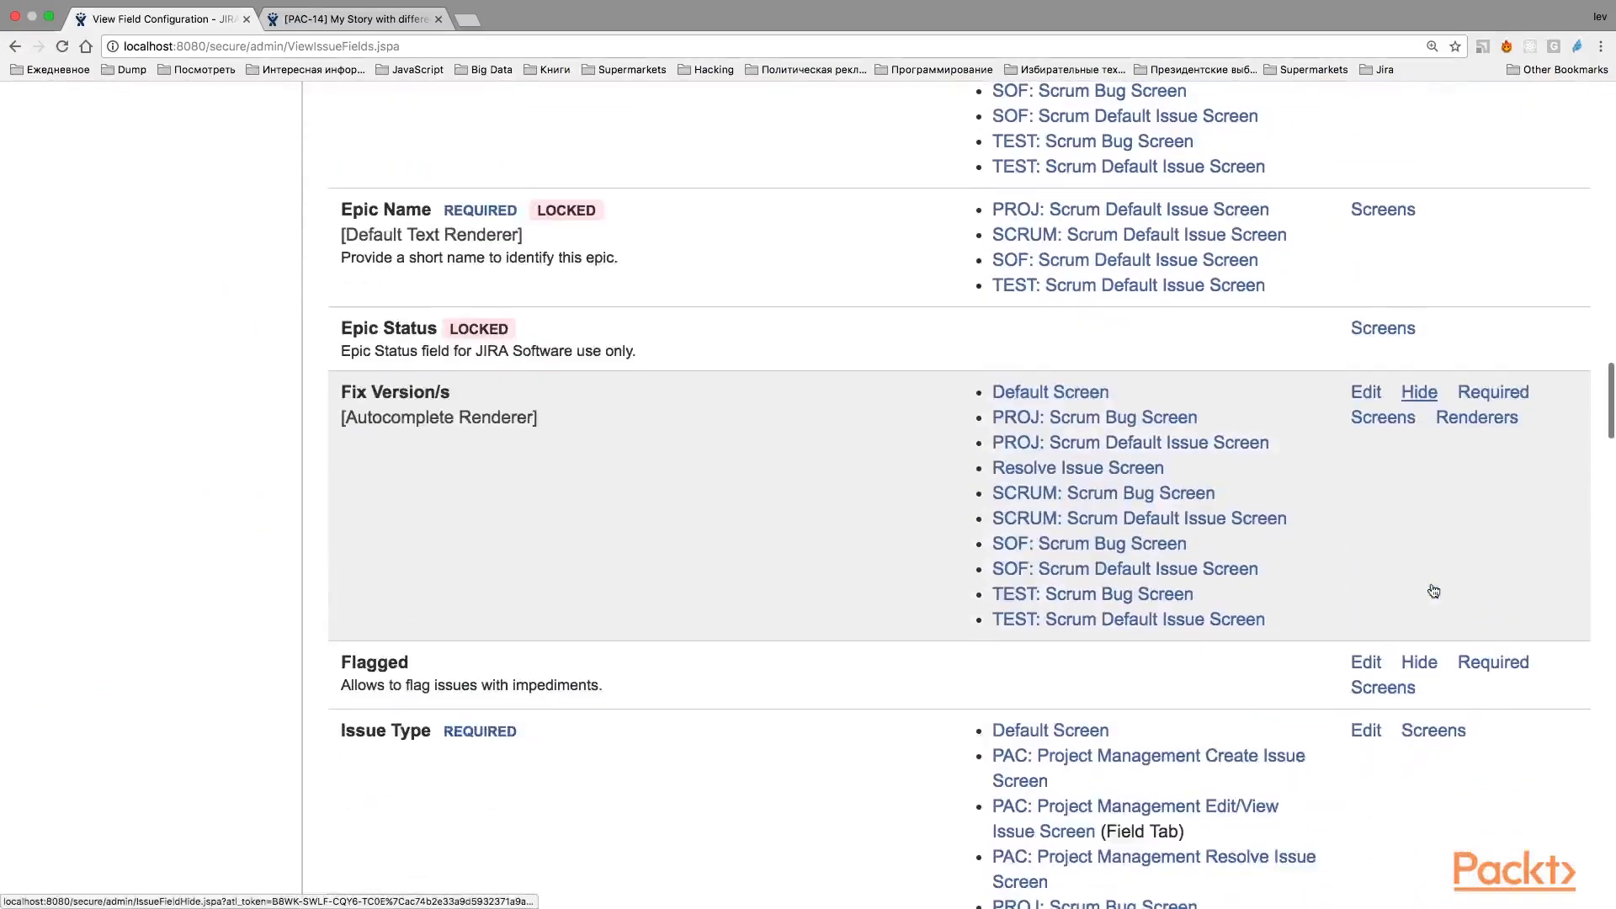
scroll(1433, 588, up, 3)
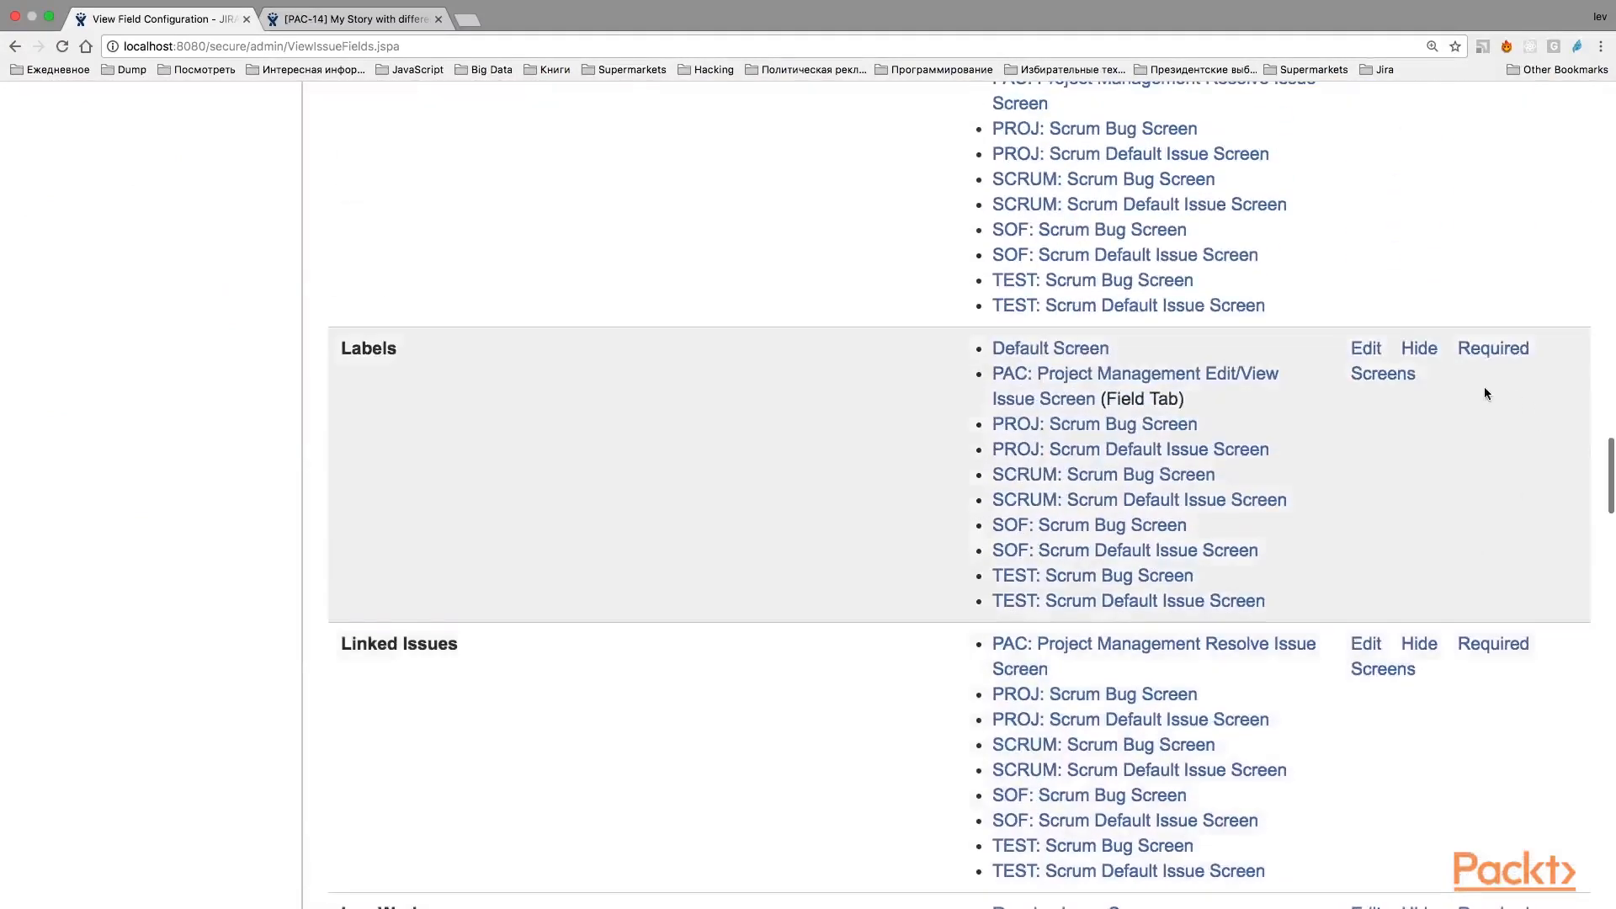
click(1466, 361)
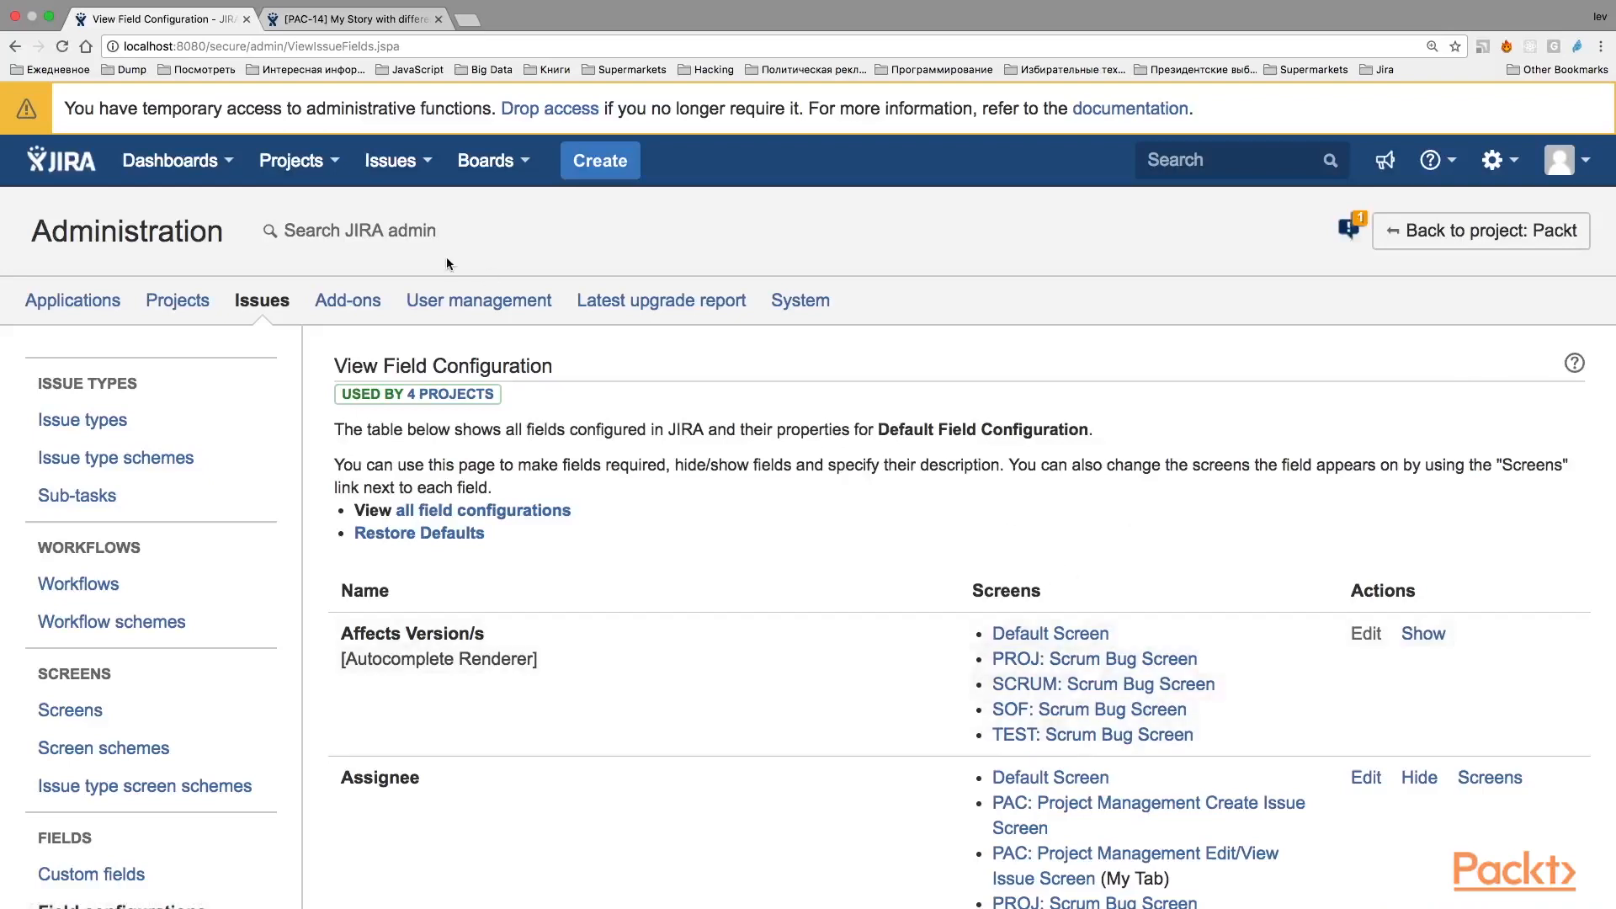
Start a new Story in the Packt project in a separate browser tab and check the Labels field on its form.
right_click(597, 168)
click(616, 176)
click(523, 18)
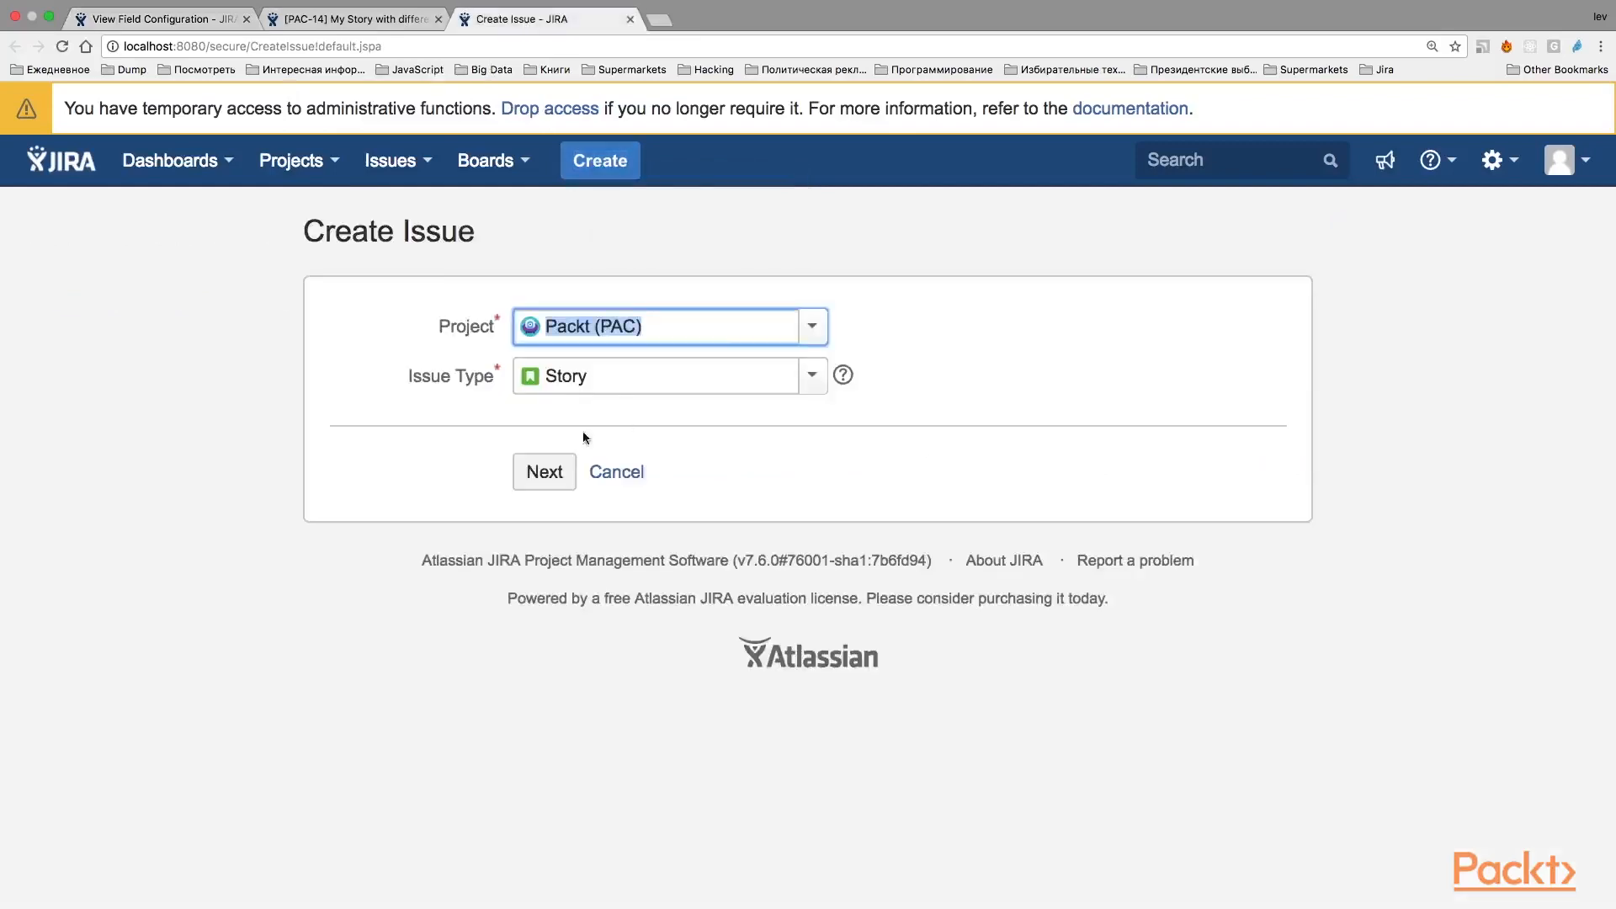
click(552, 472)
scroll(874, 489, down, 4)
scroll(874, 482, up, 2)
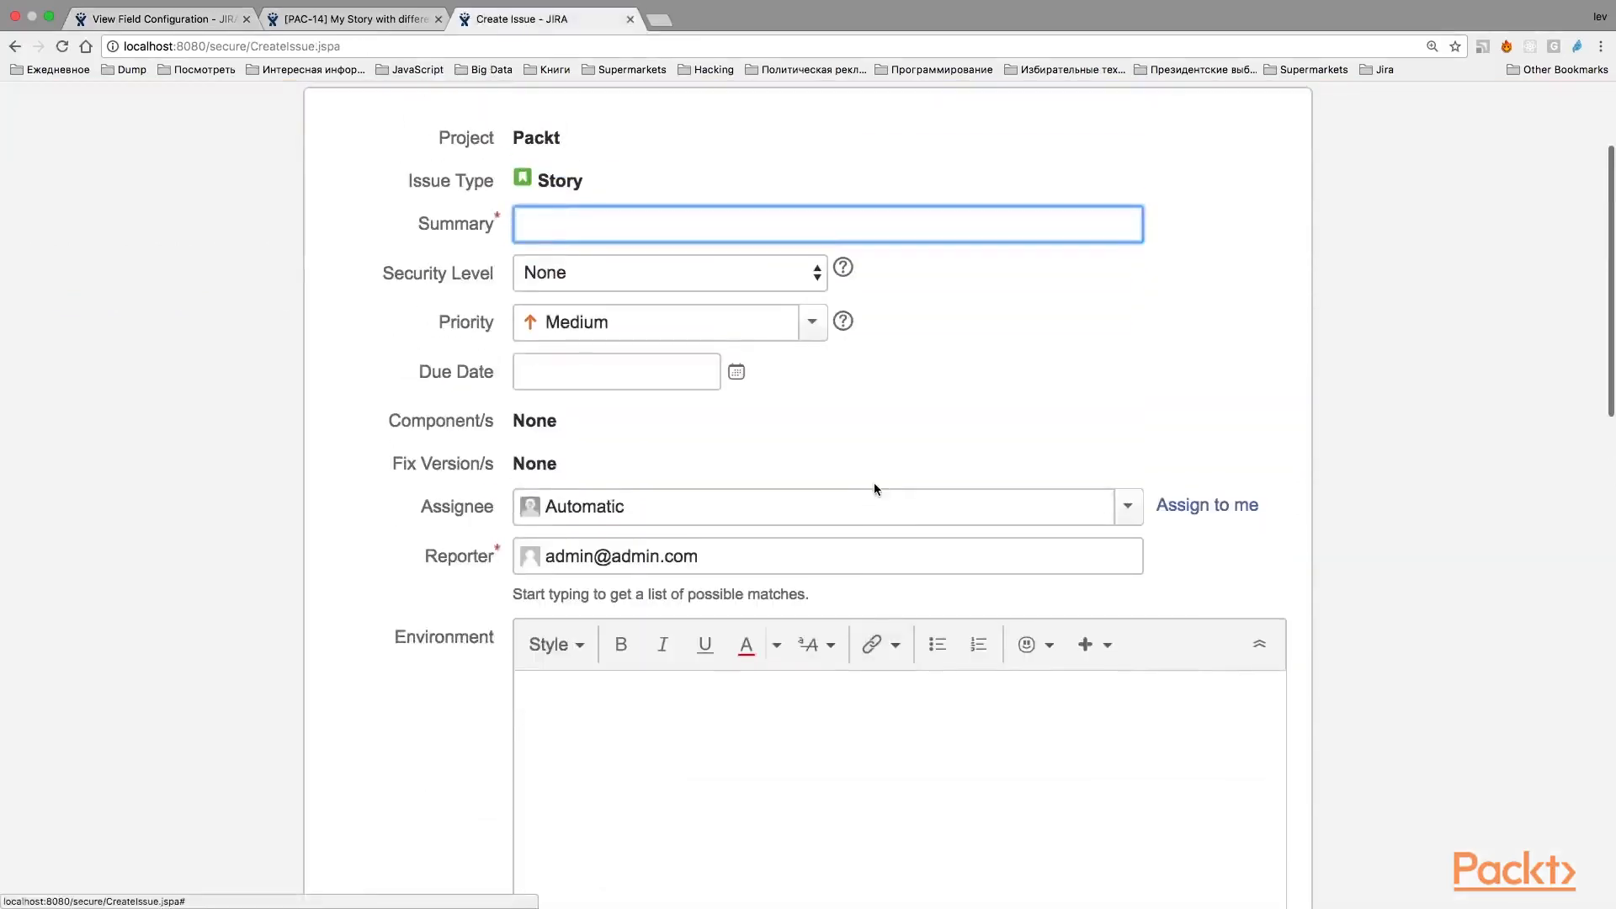
scroll(665, 518, down, 10)
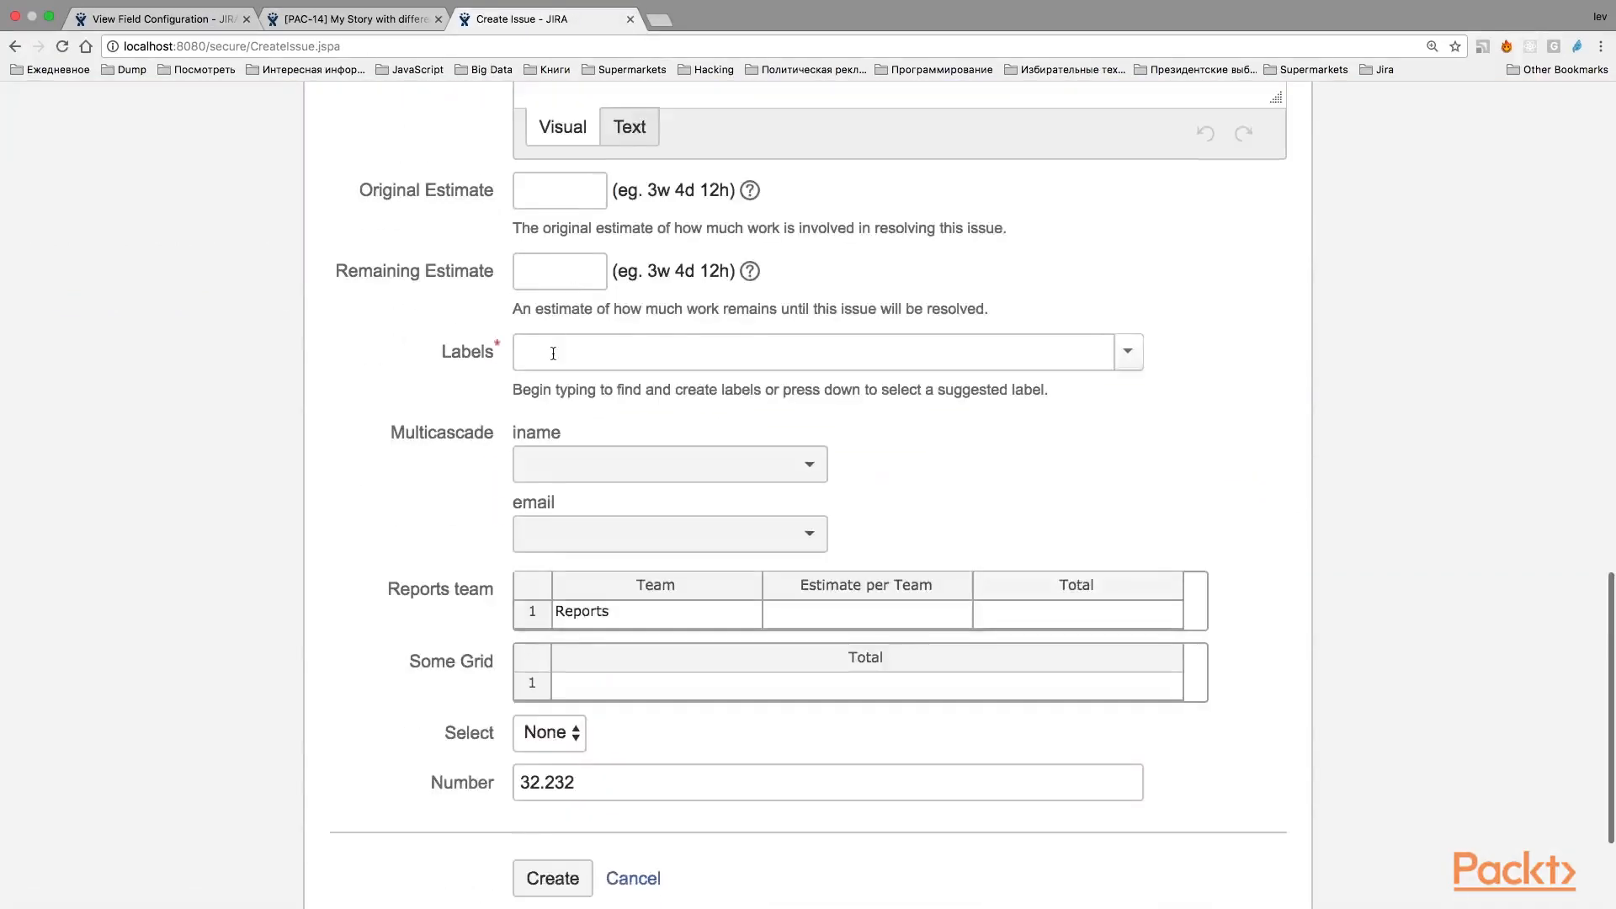
click(549, 355)
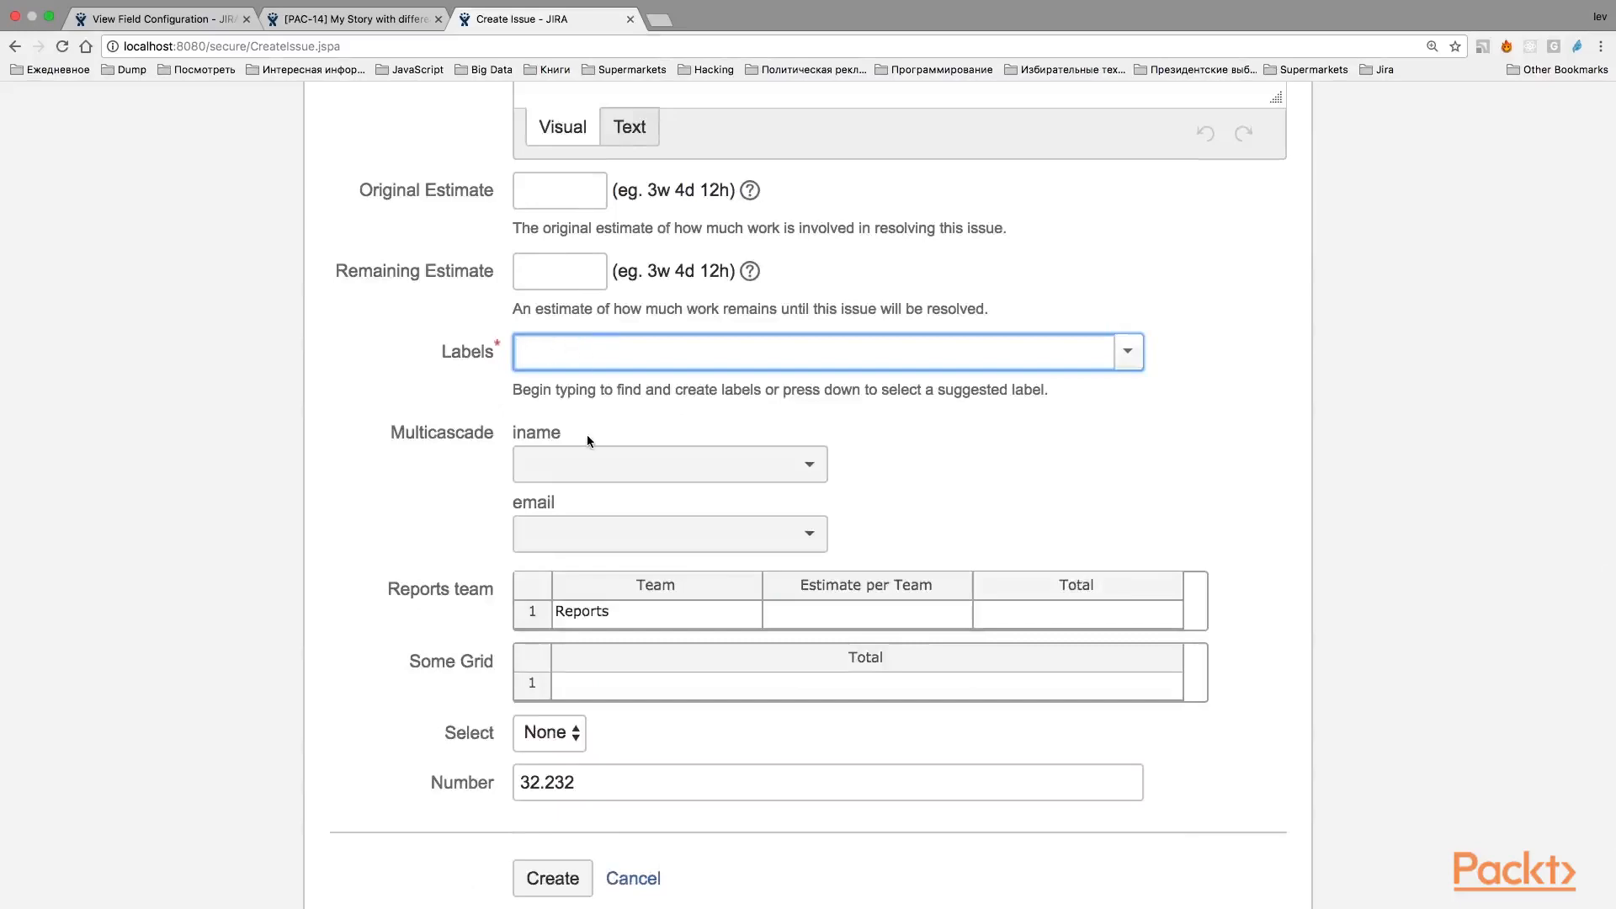
Enter "Required field example" as the summary of the new story.
scroll(587, 434, up, 10)
click(554, 416)
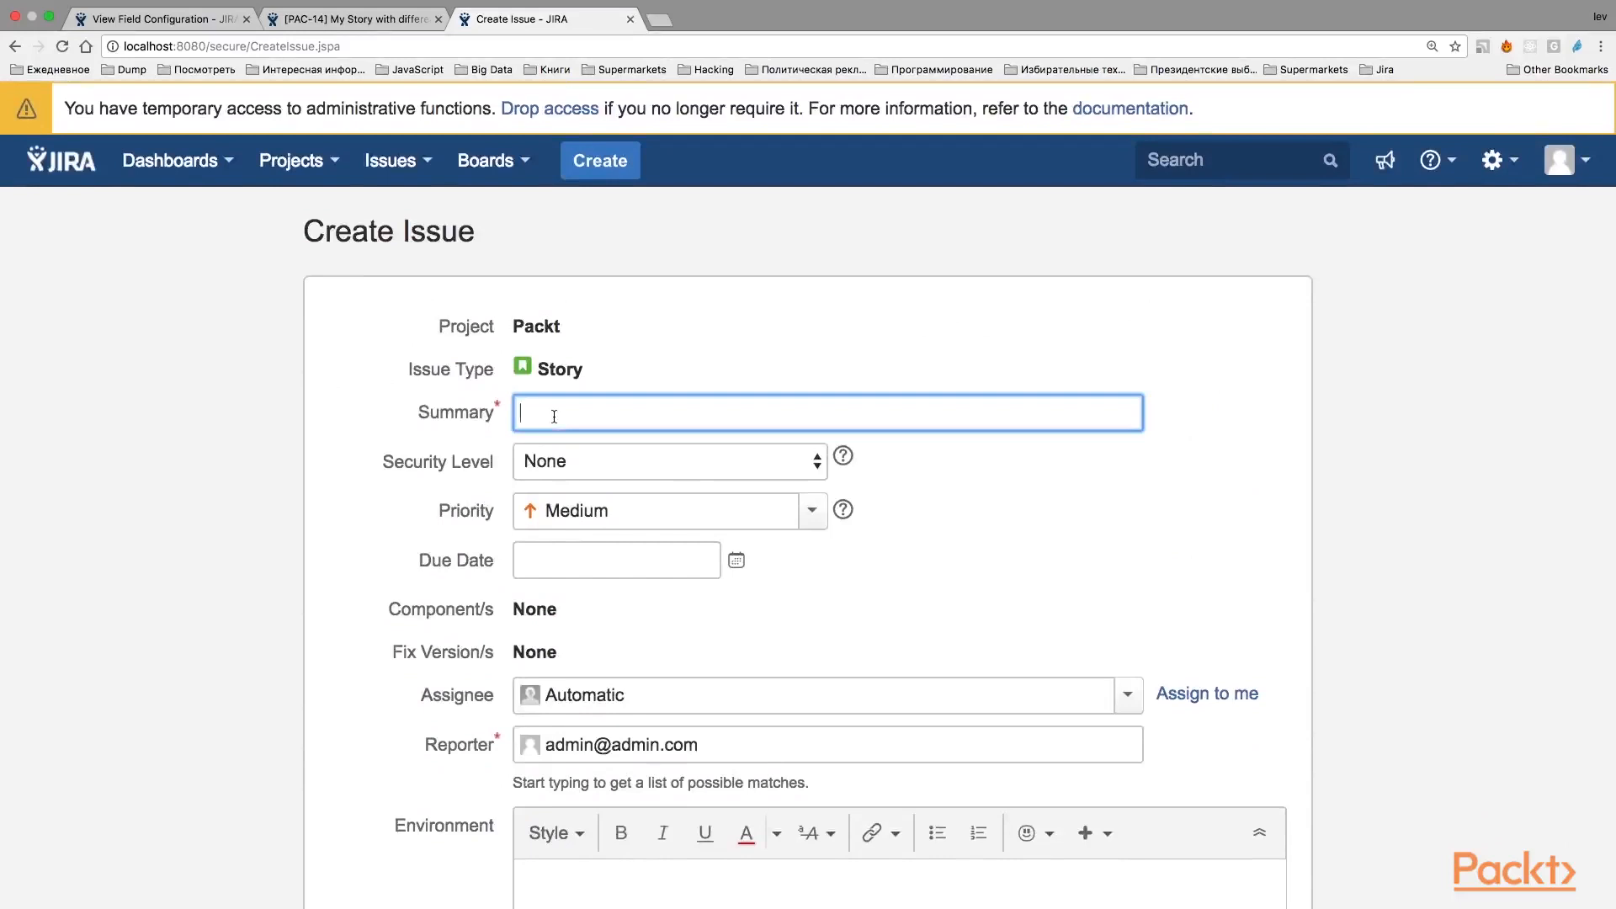
text(Required field exm)
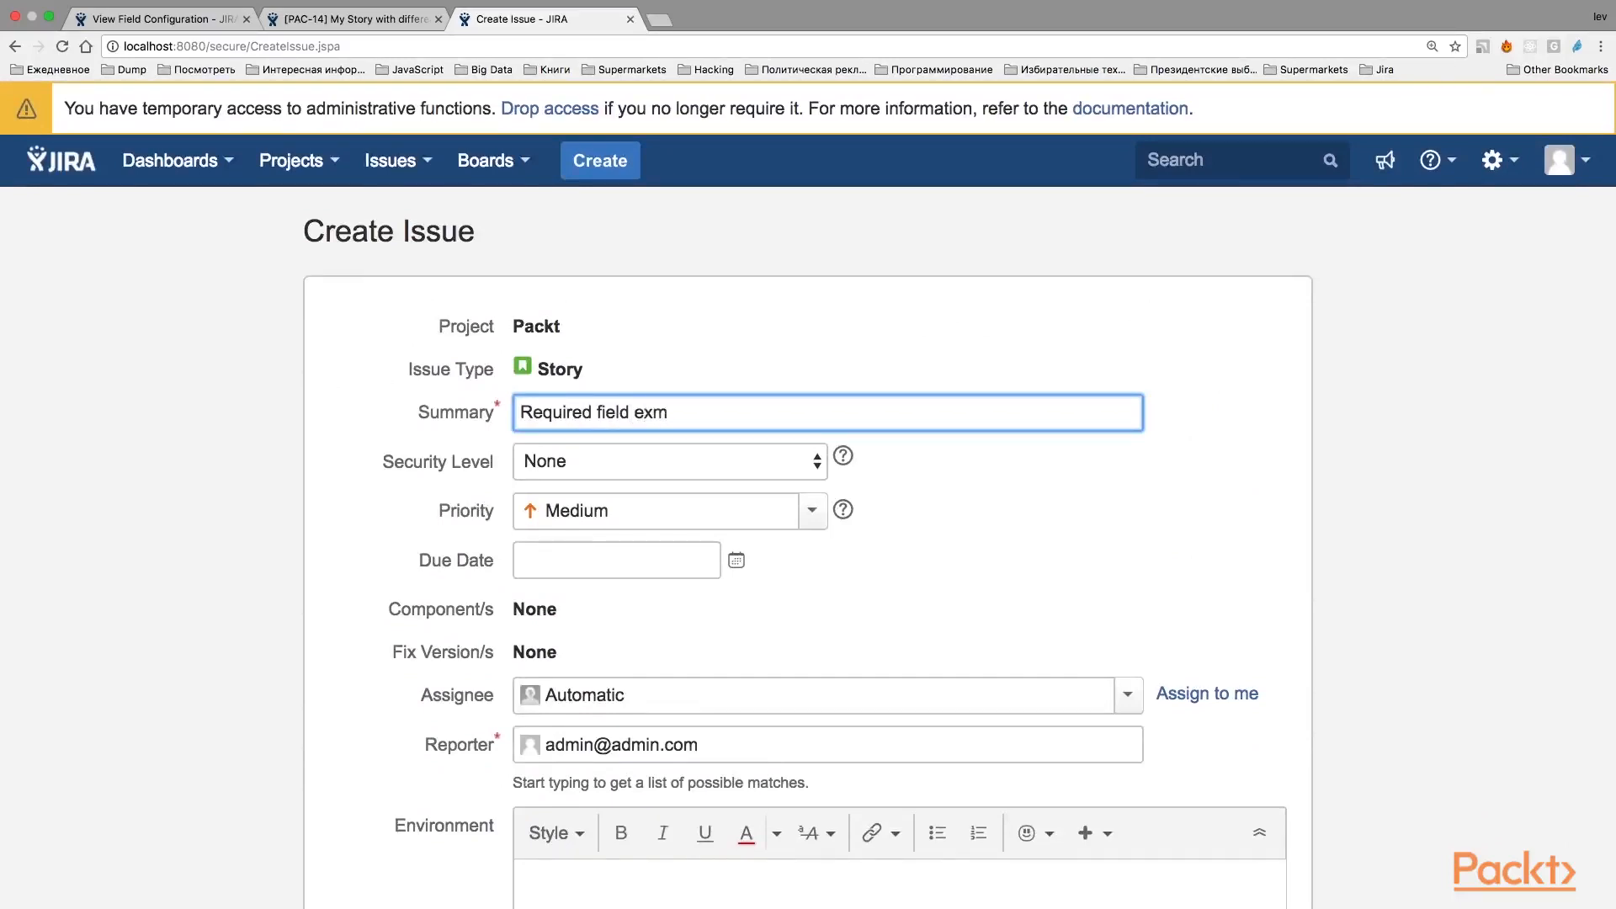
key(BackSpace)
text(ample)
Try to create the story with the Labels field left empty.
scroll(685, 442, down, 3)
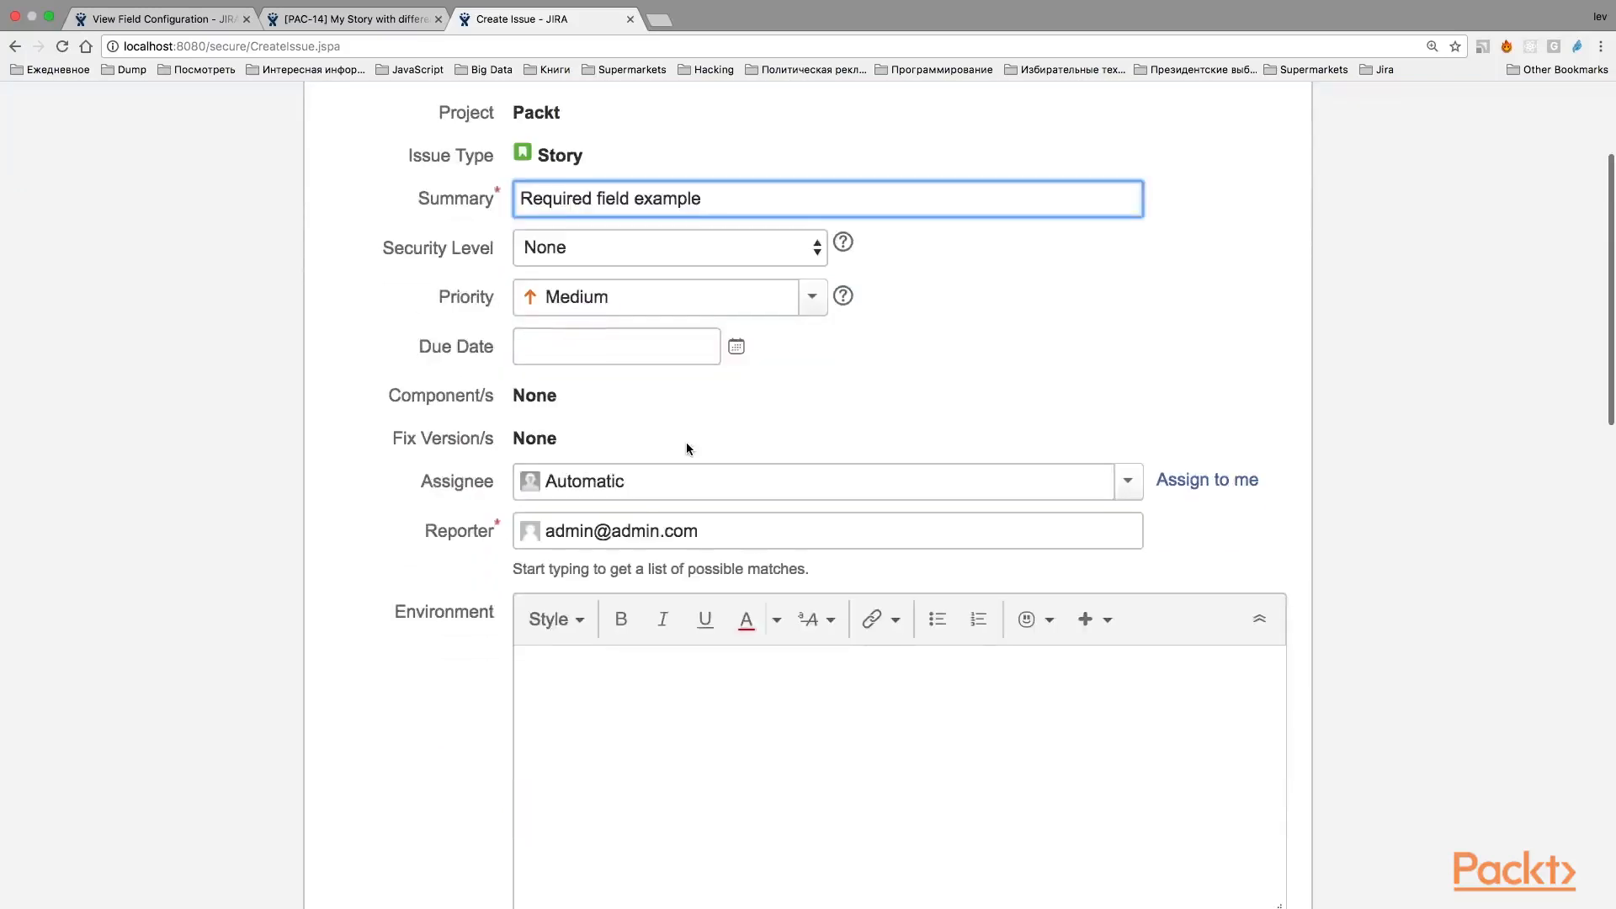
scroll(535, 244, down, 15)
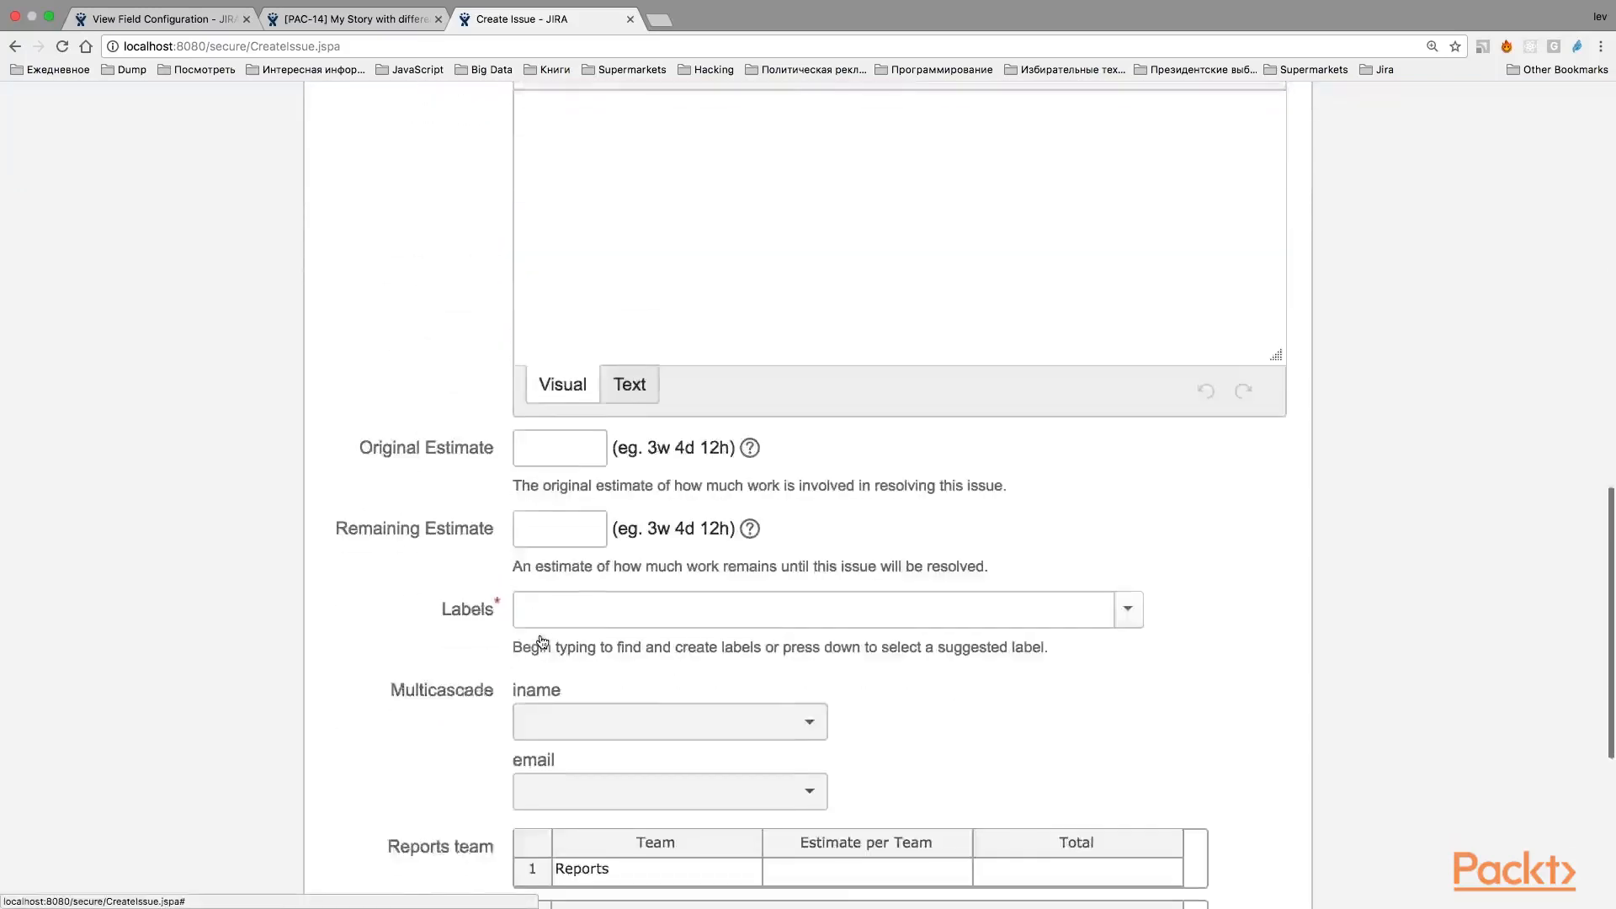
scroll(541, 642, down, 2)
click(547, 686)
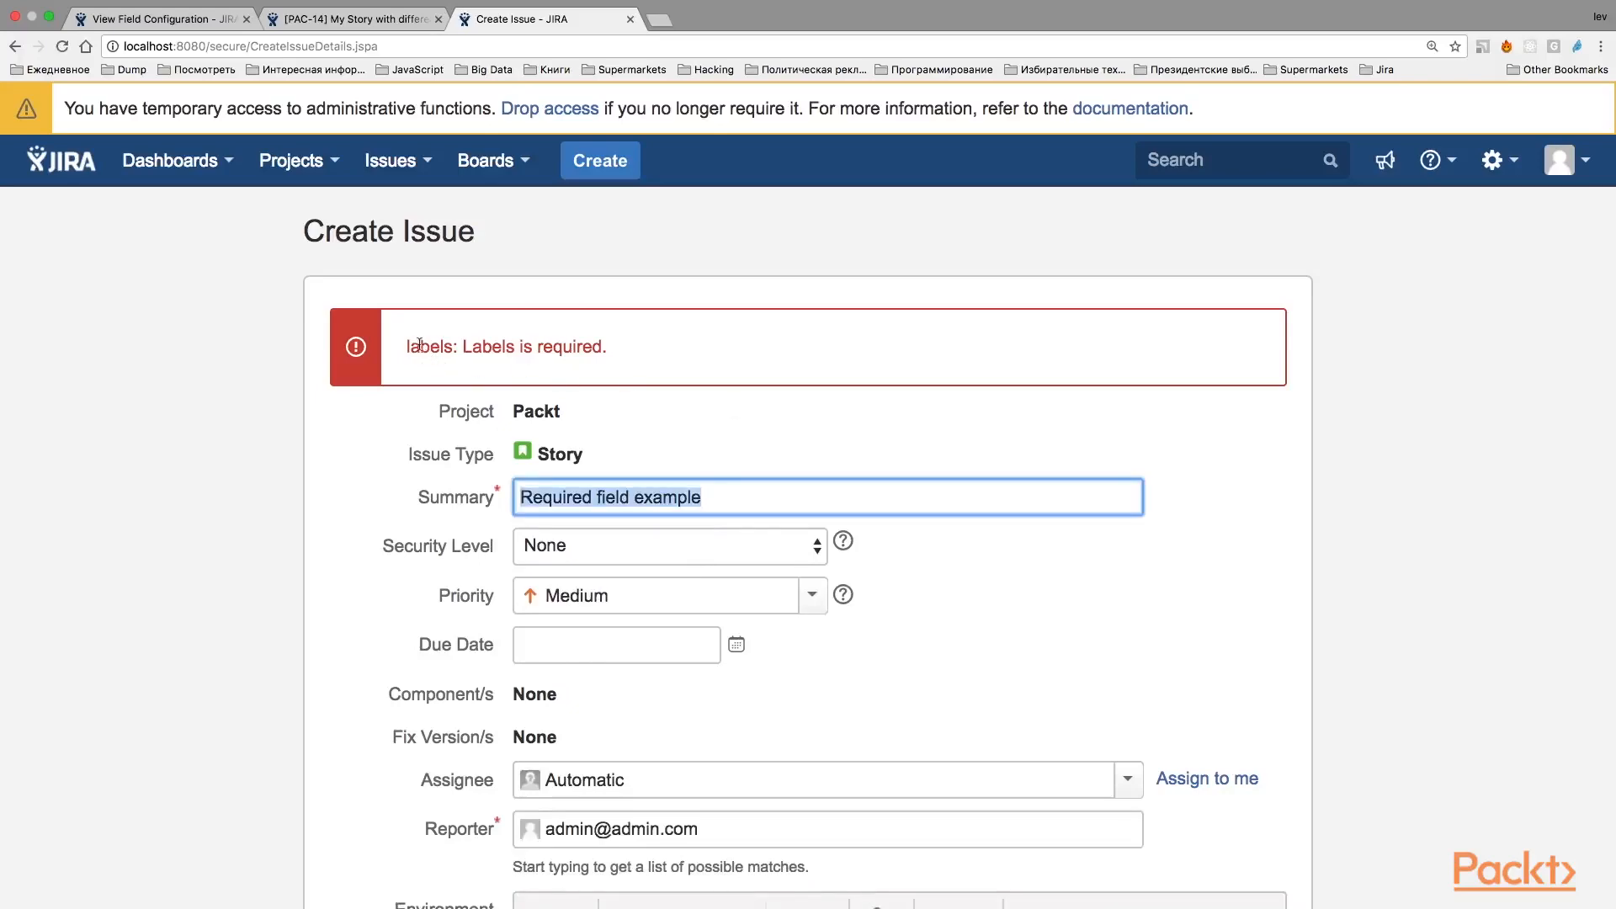
scroll(659, 357, down, 10)
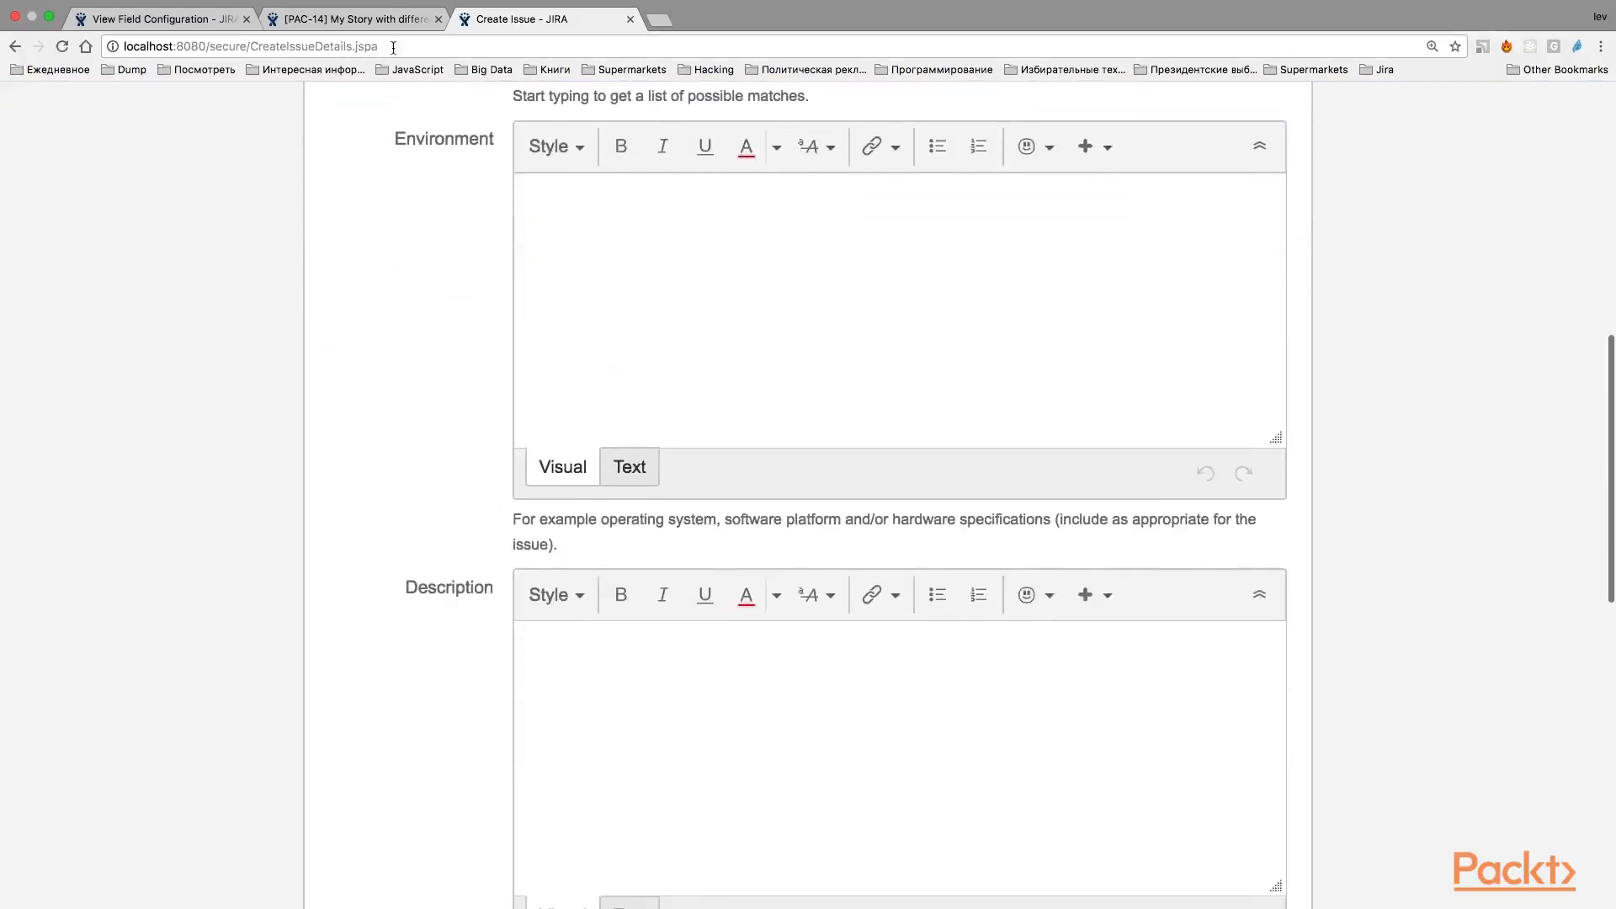
Find the Labels field in the Default Field Configuration and hide it.
click(354, 18)
click(199, 18)
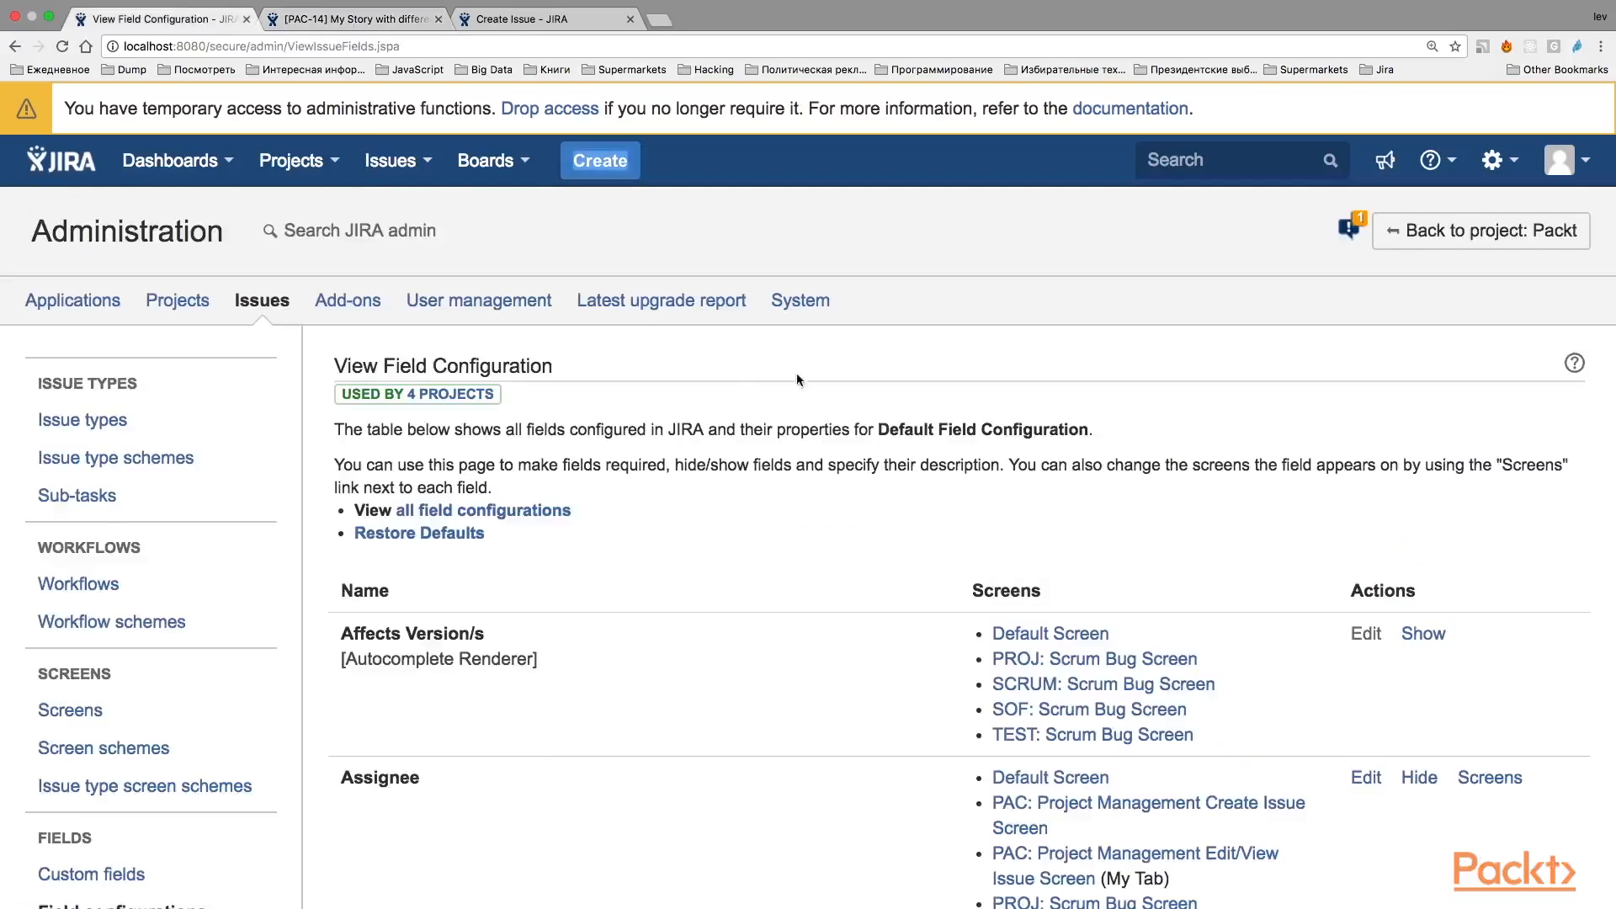
scroll(1059, 446, down, 15)
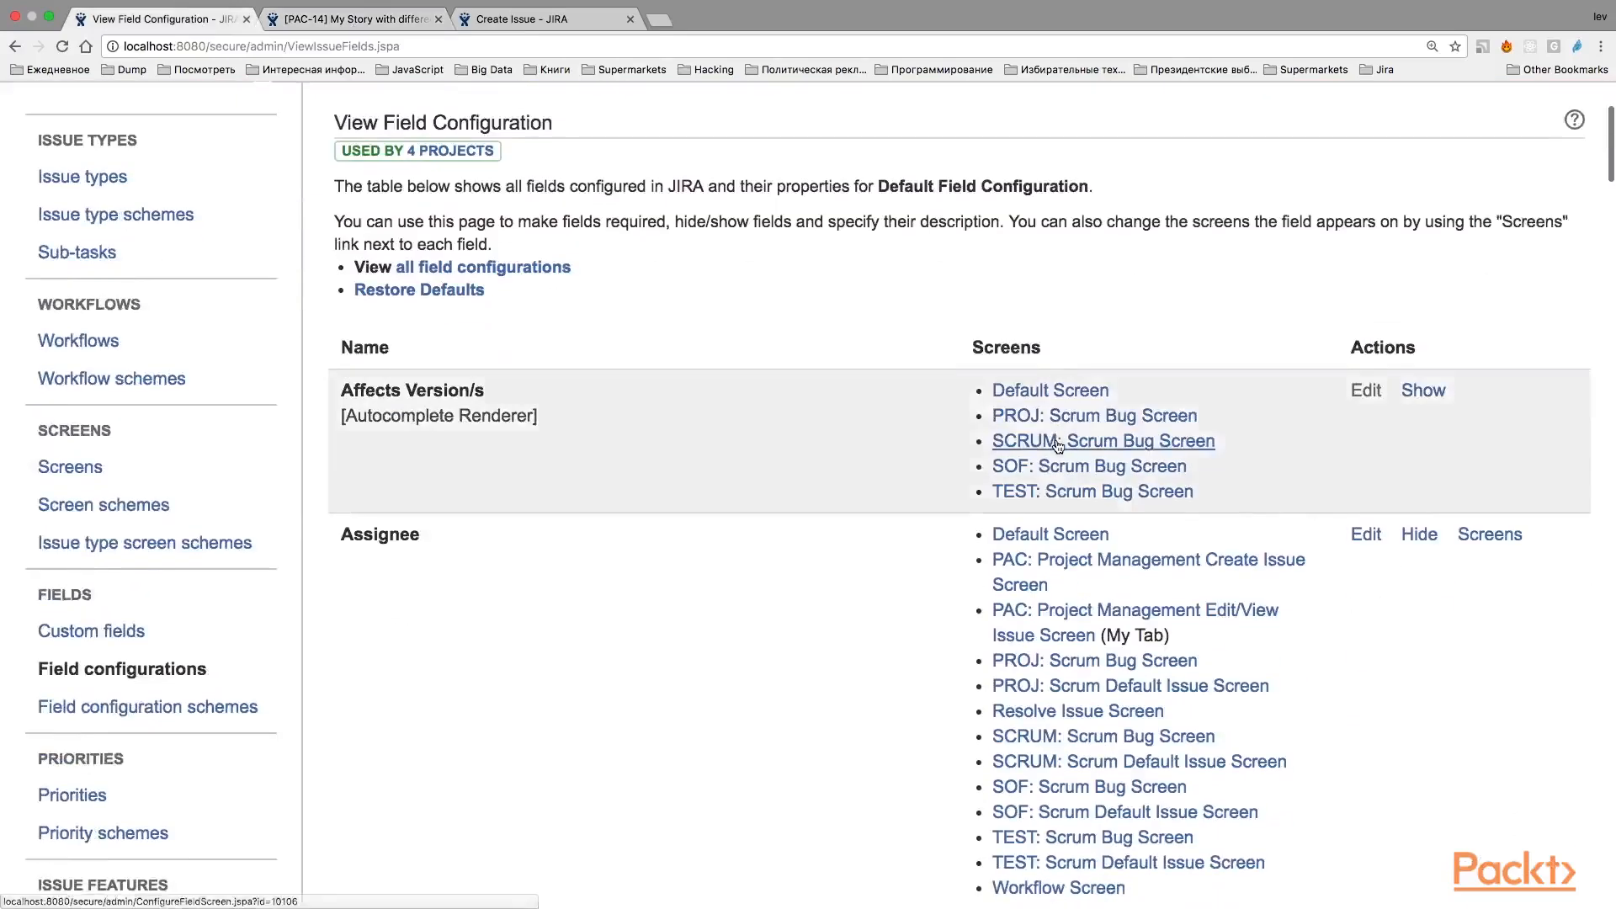
scroll(1059, 446, down, 5)
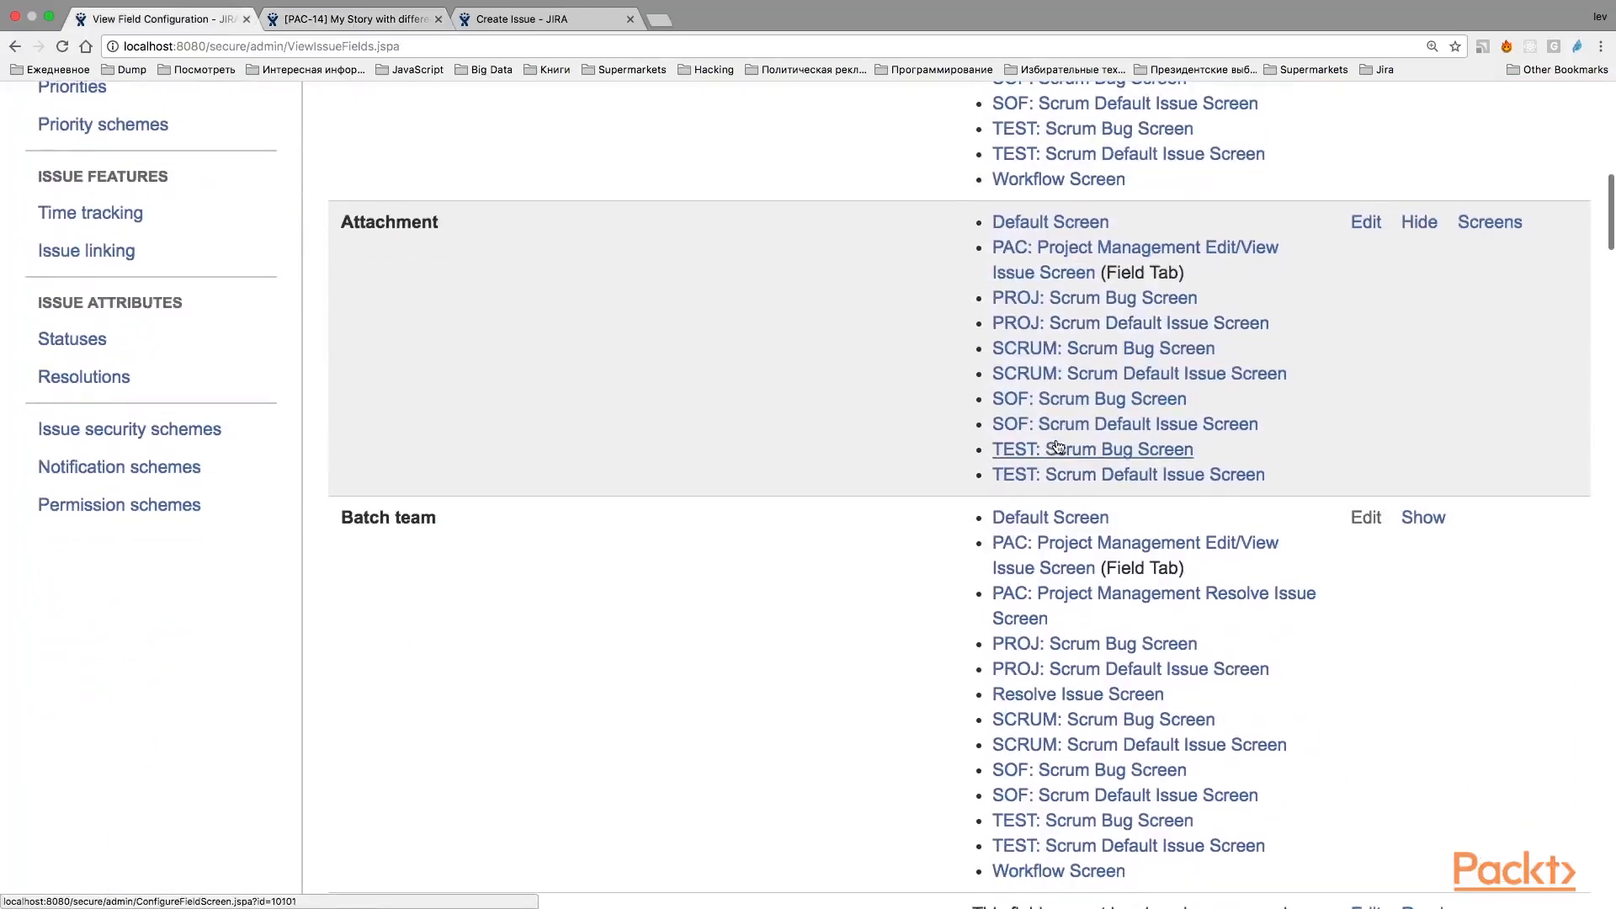
scroll(1058, 446, down, 1)
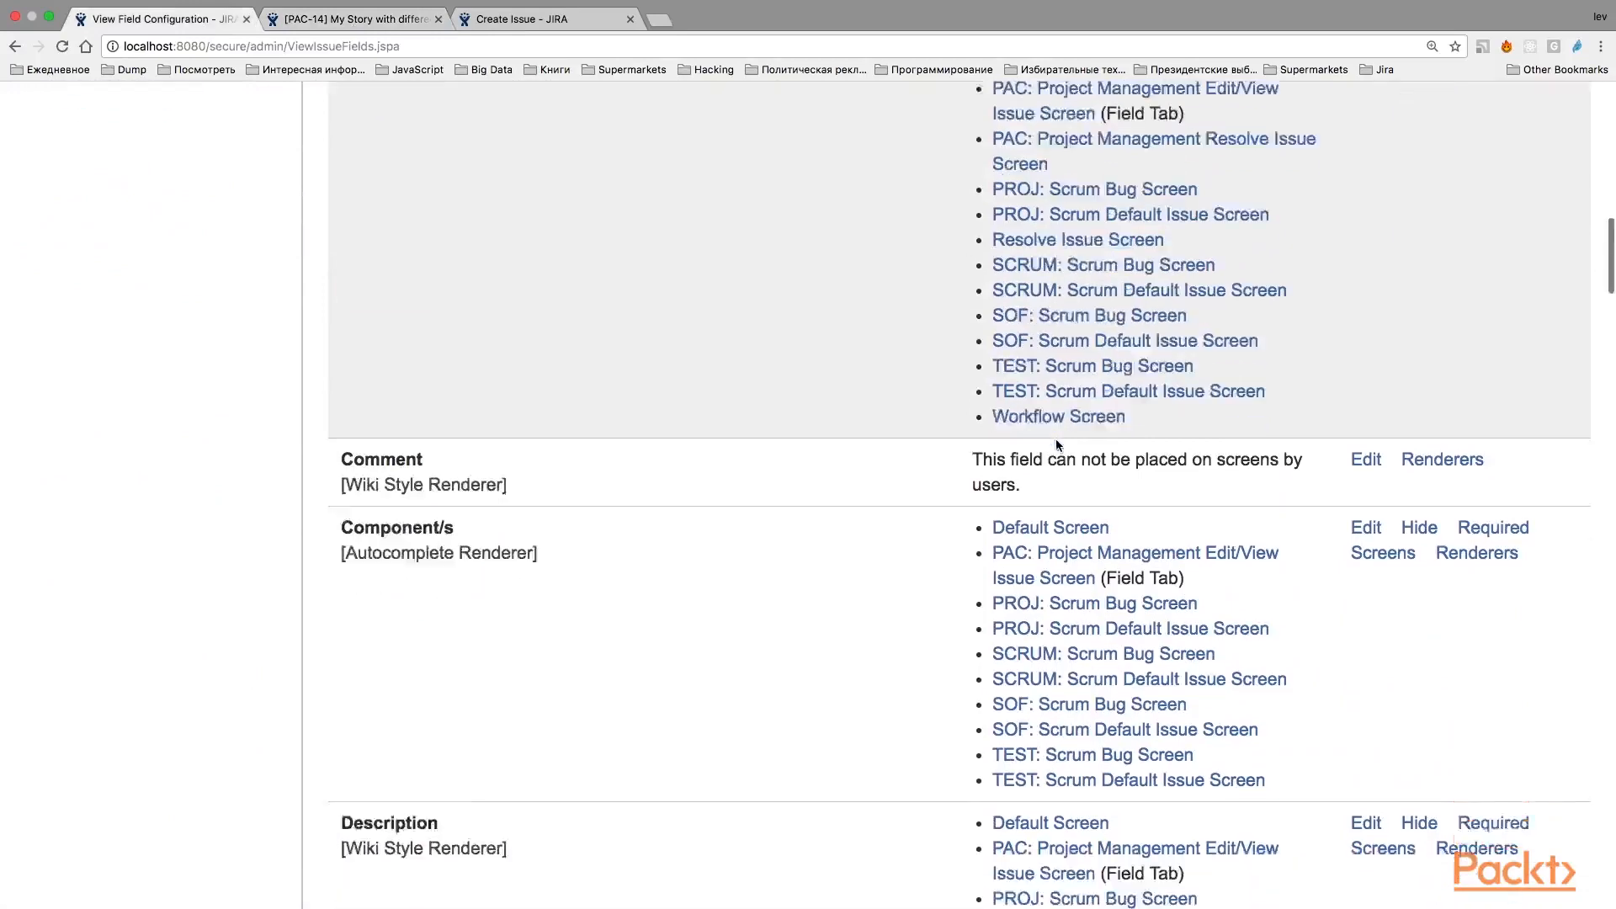
scroll(1438, 559, down, 8)
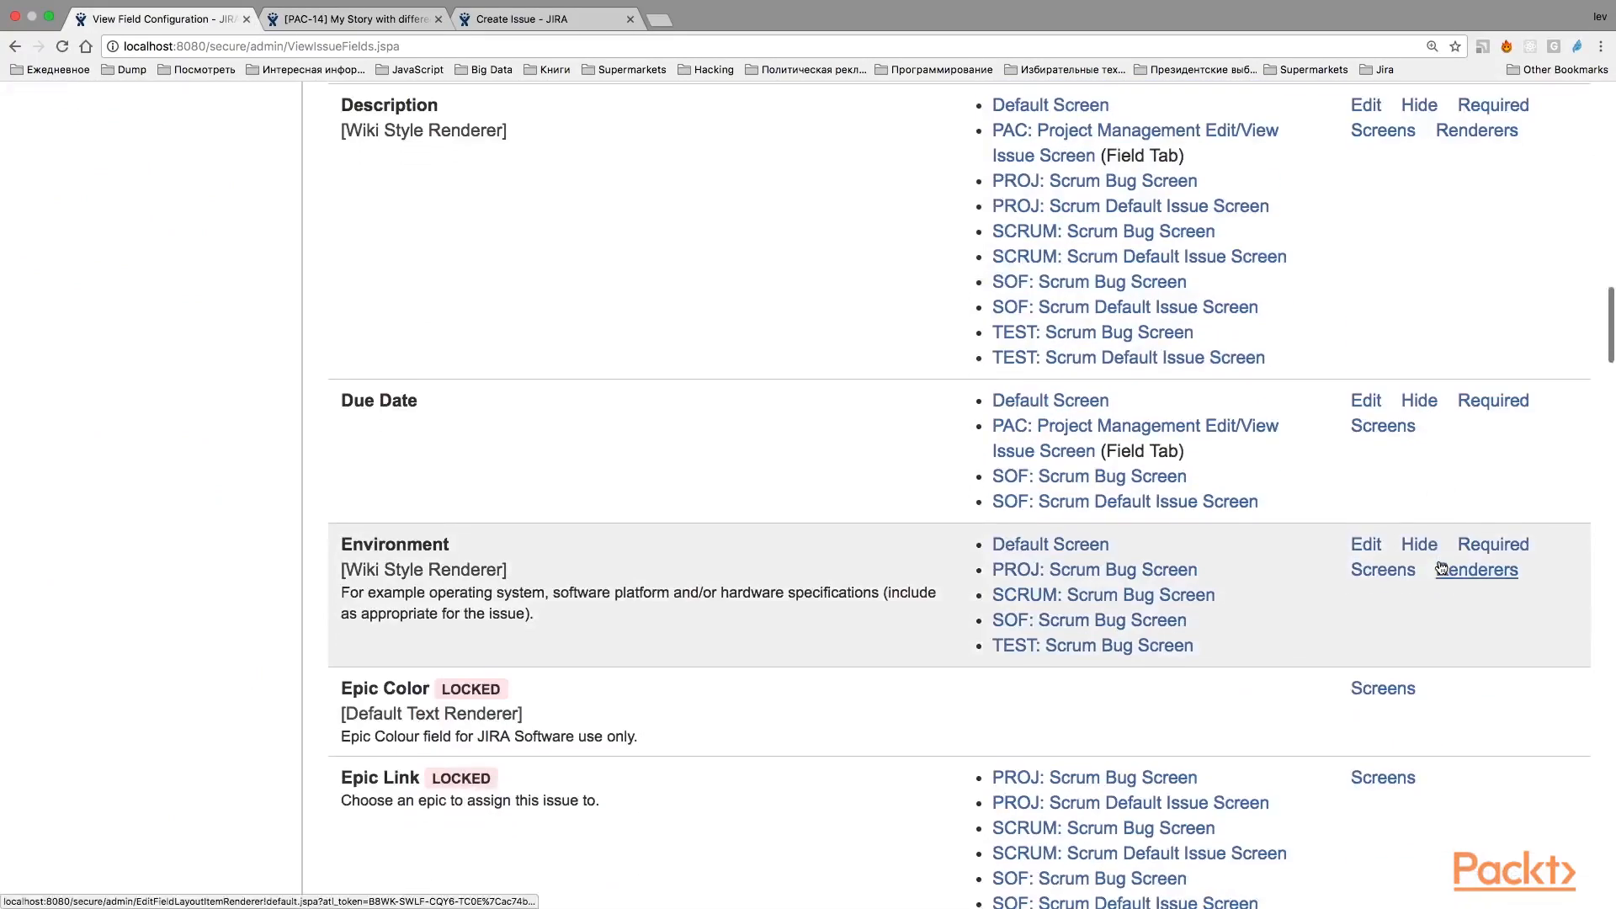
key(super+f)
text(labels)
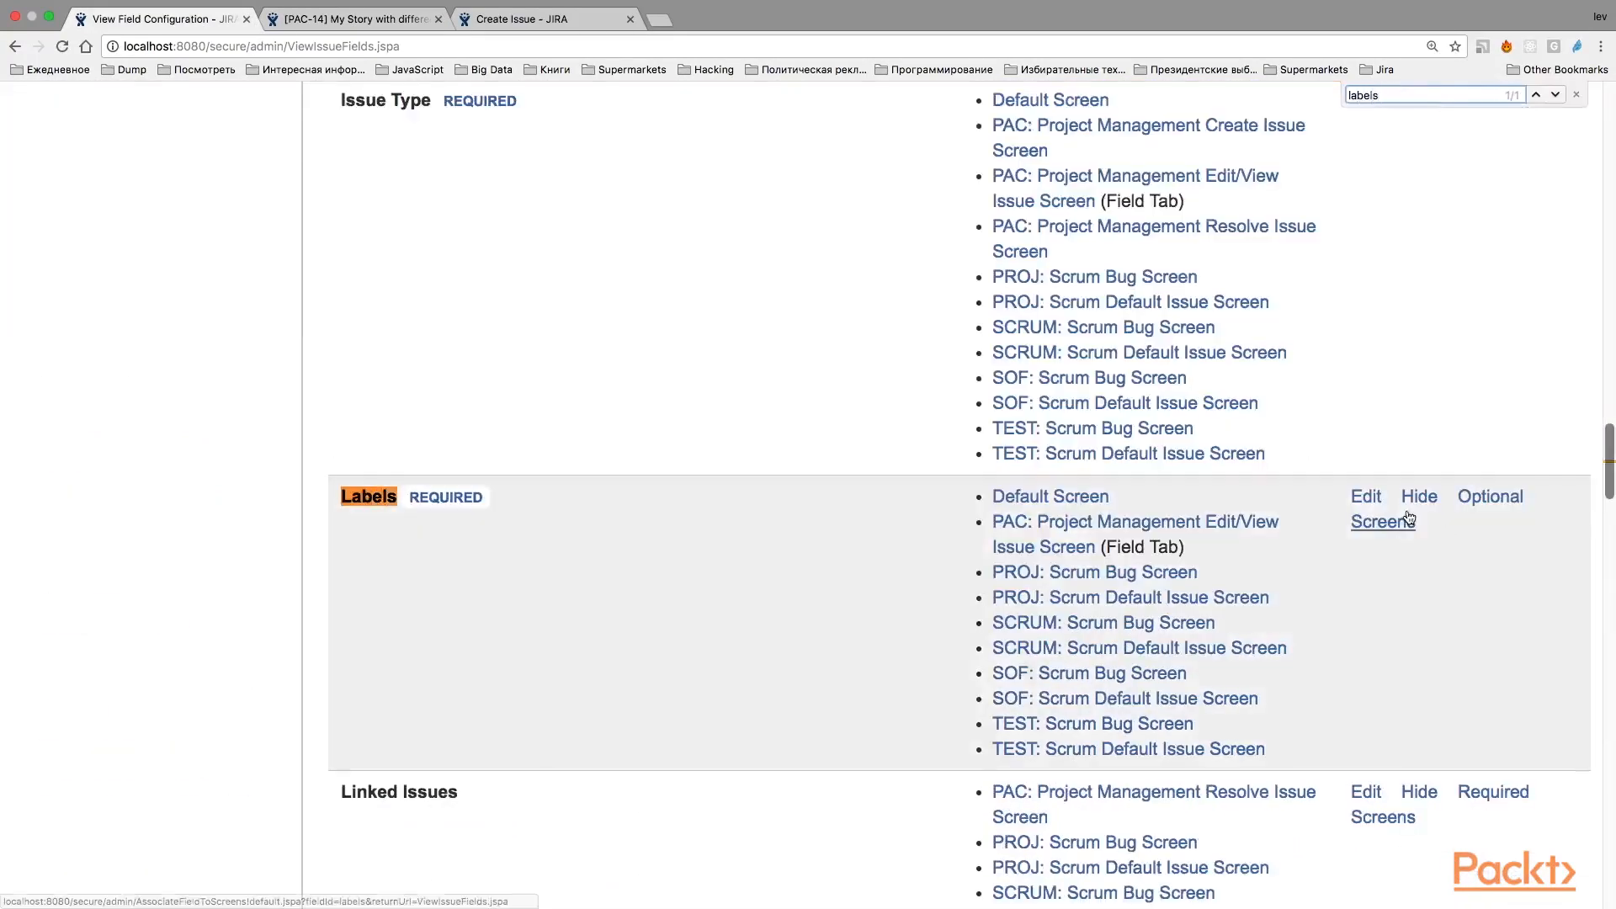
click(1419, 502)
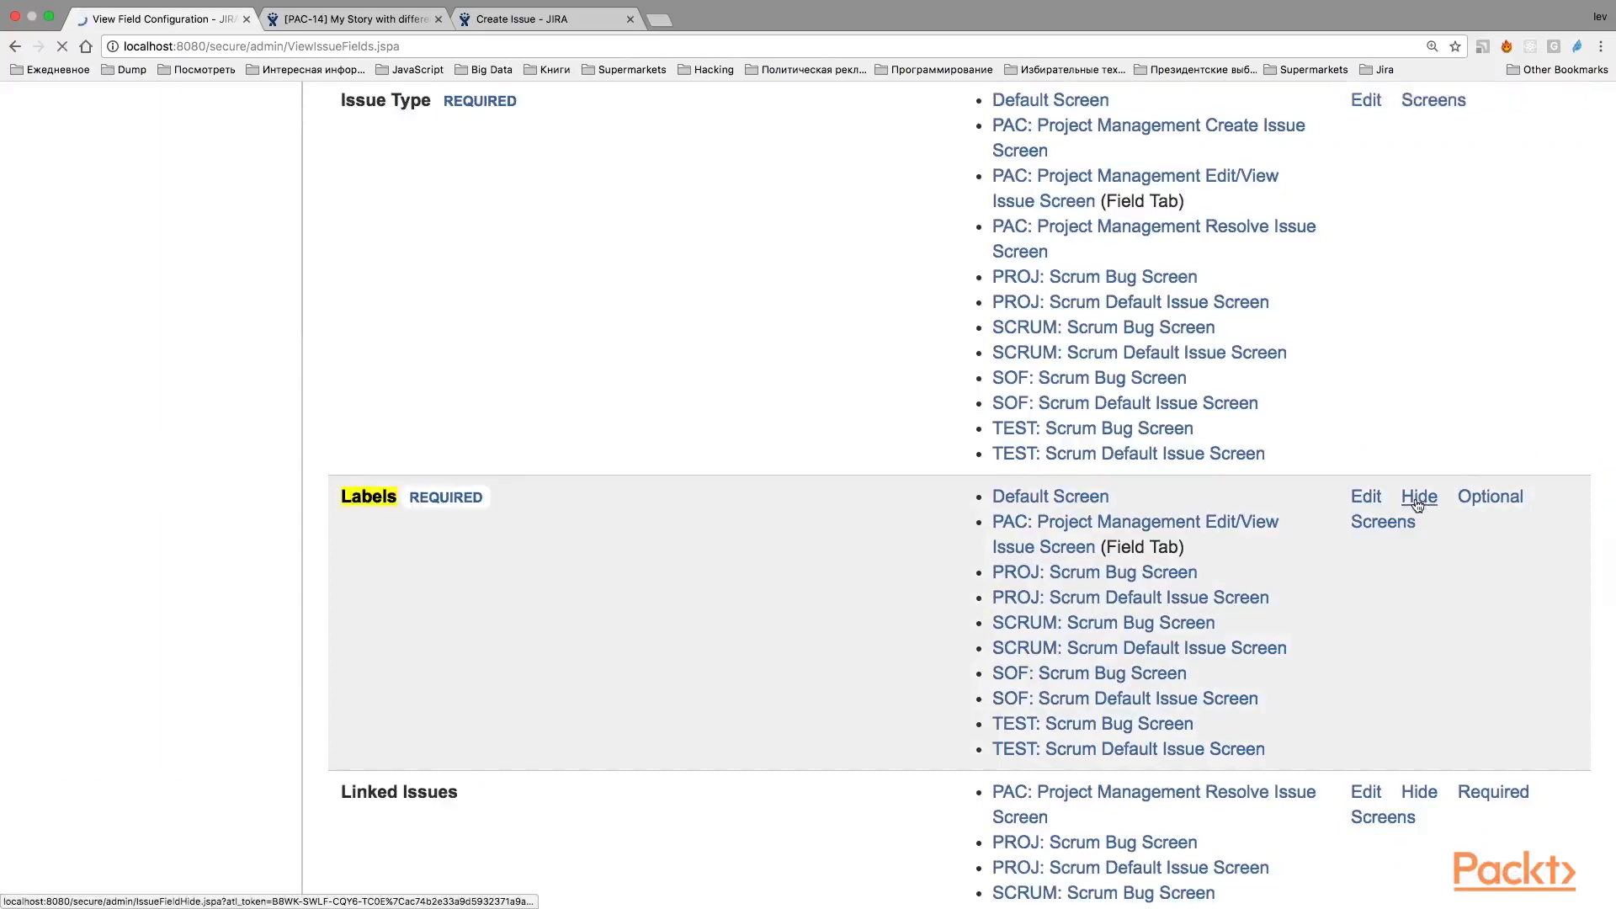
Open a new Story form in the Packt project, check it for the Labels field, and discard the form.
click(352, 39)
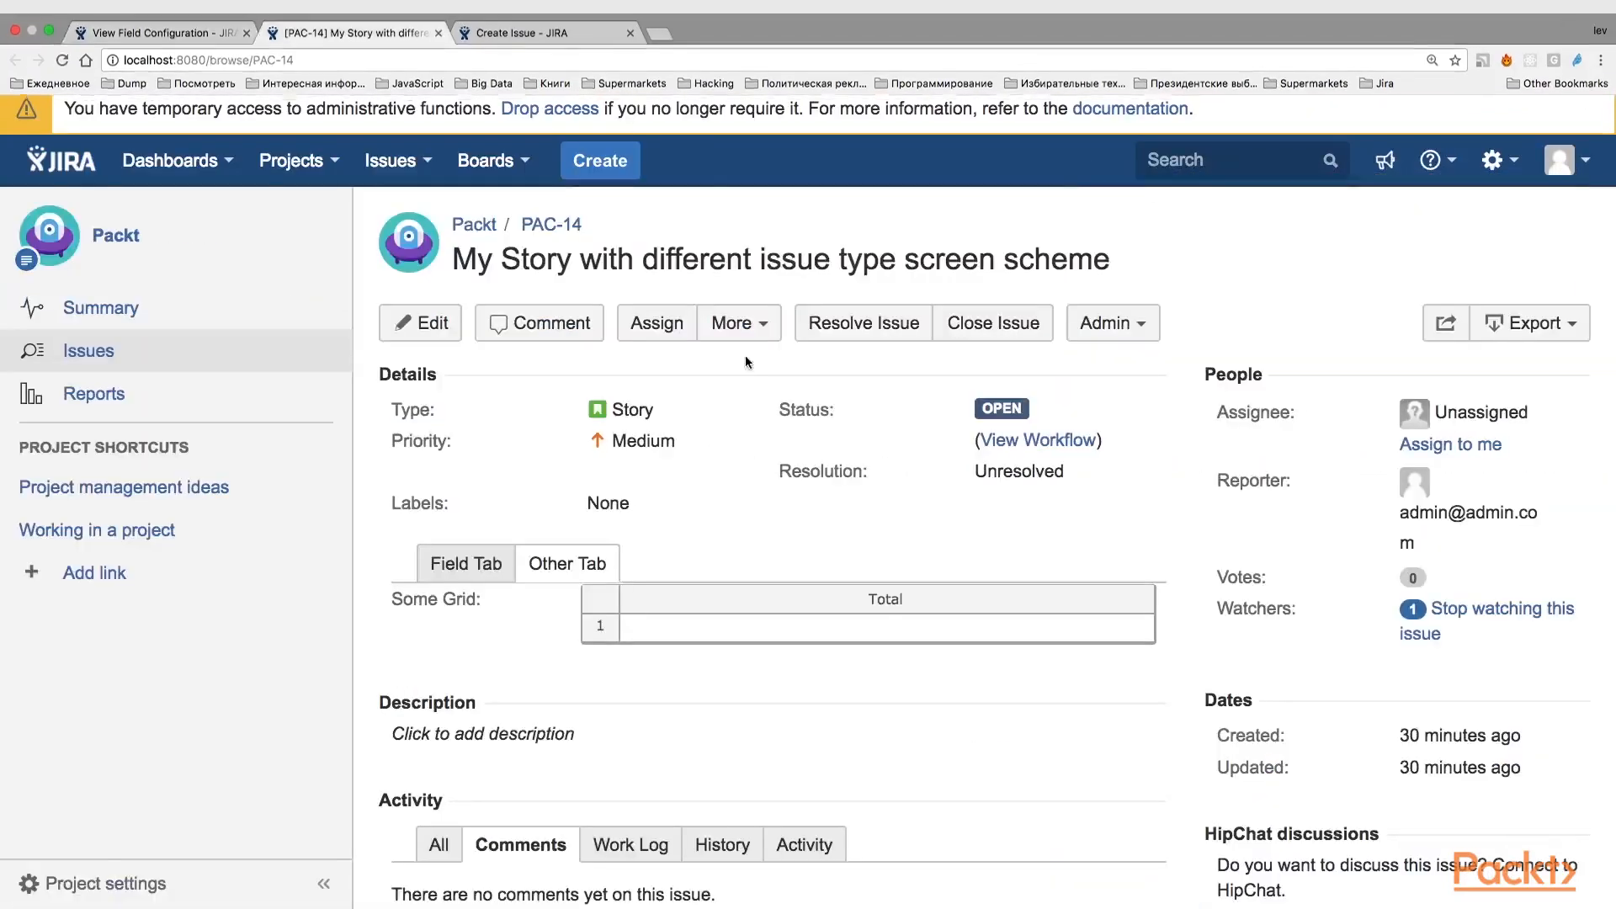
click(539, 37)
scroll(344, 168, up, 10)
click(600, 213)
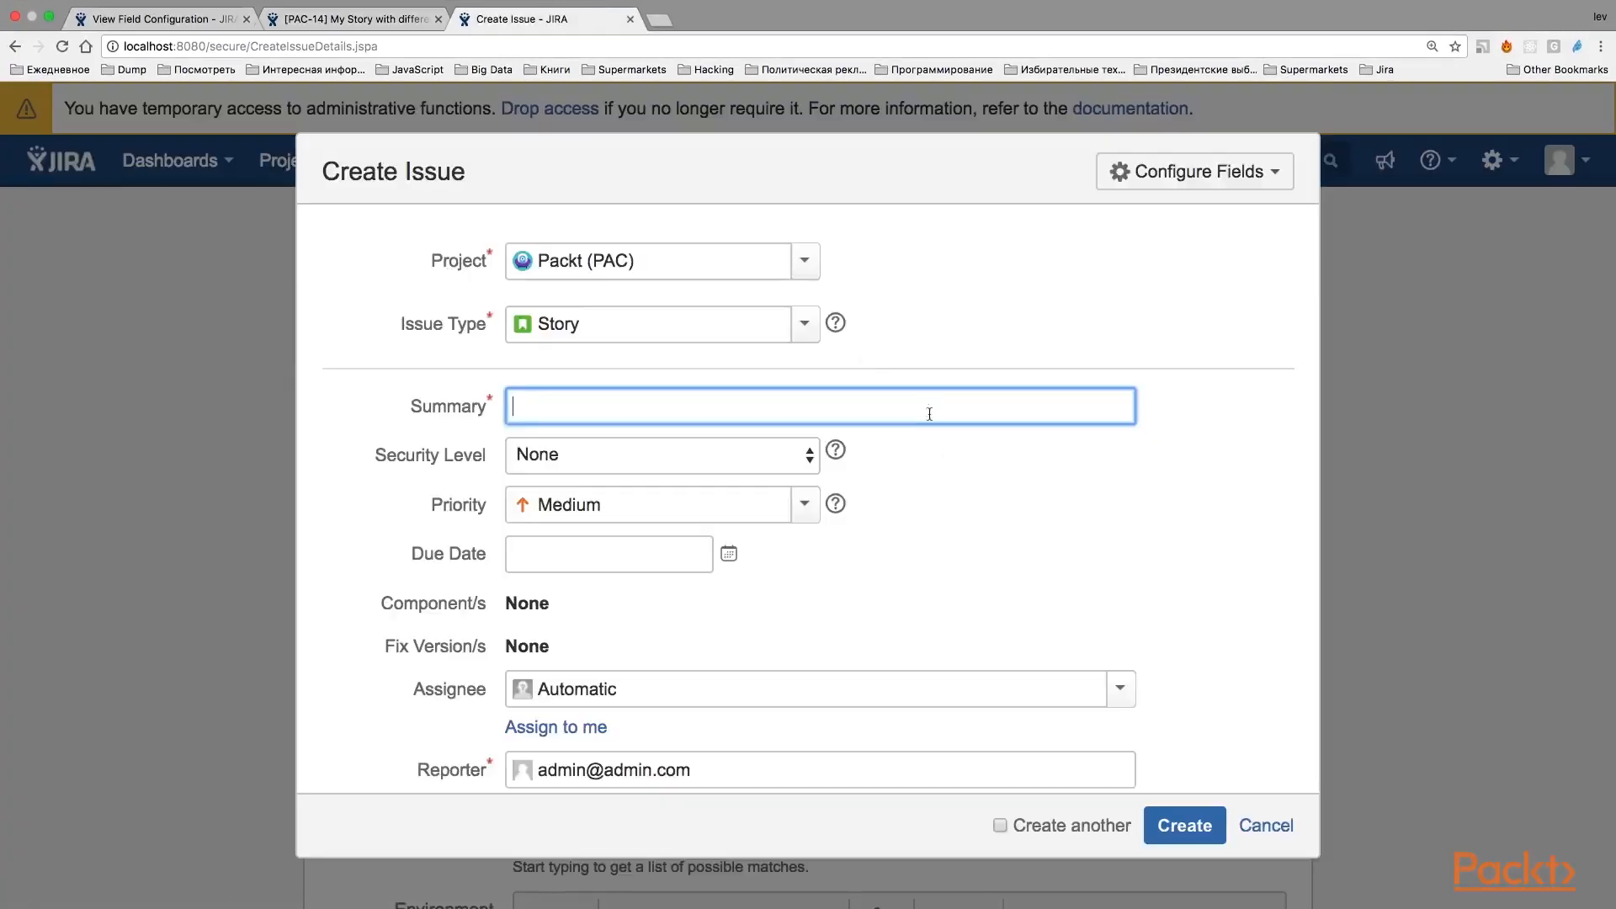
scroll(830, 483, down, 3)
scroll(830, 483, up, 3)
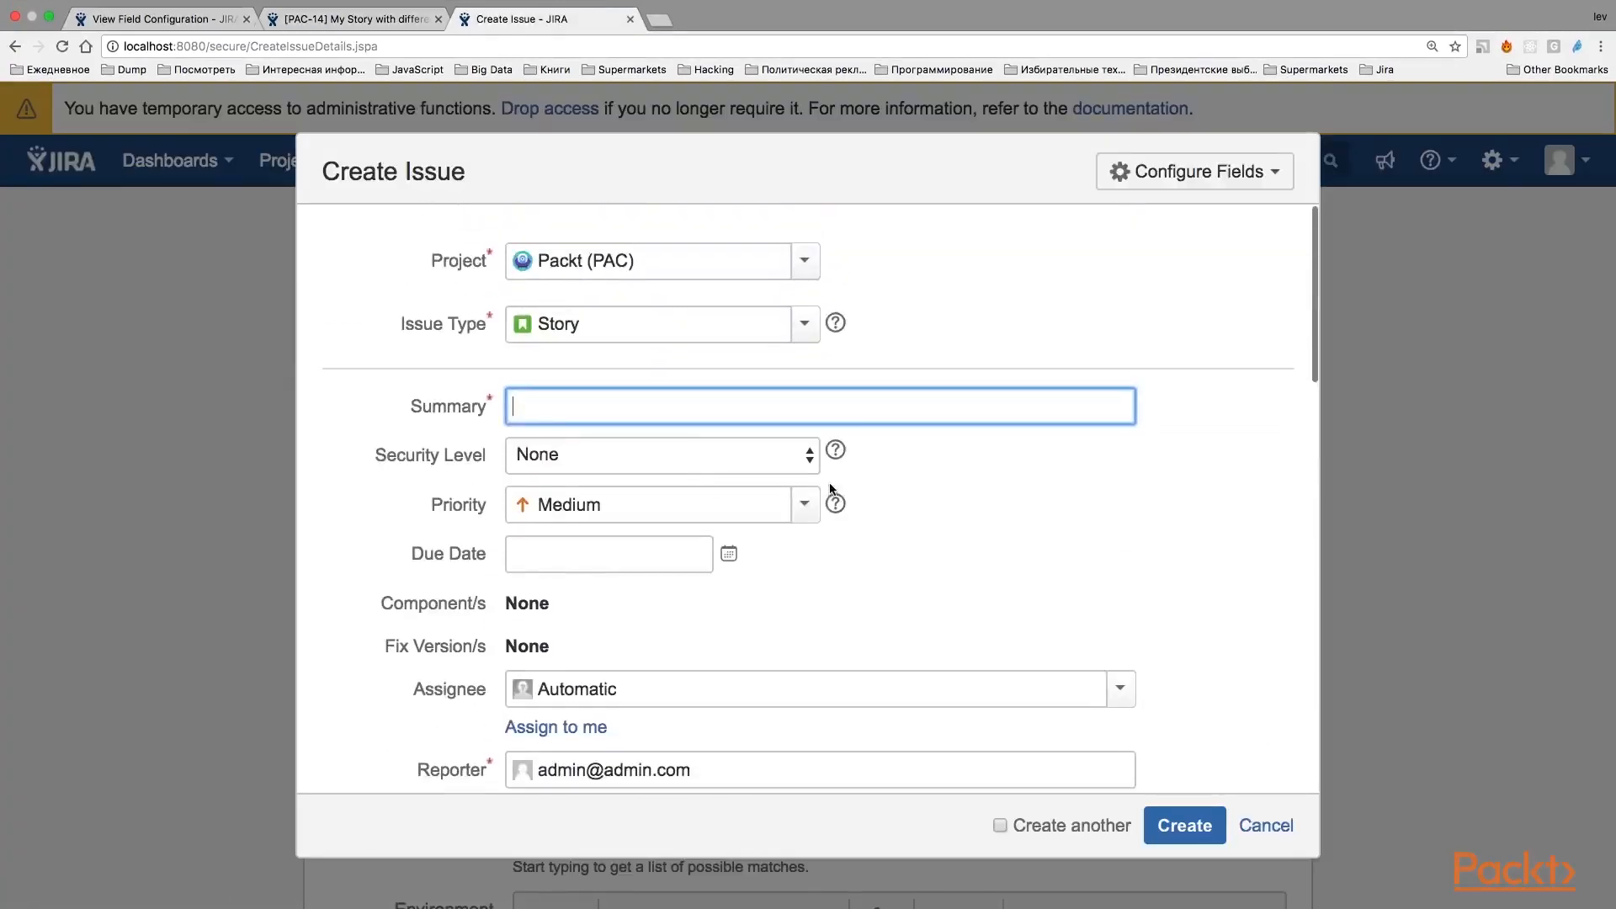
key(super+f)
scroll(830, 488, down, 6)
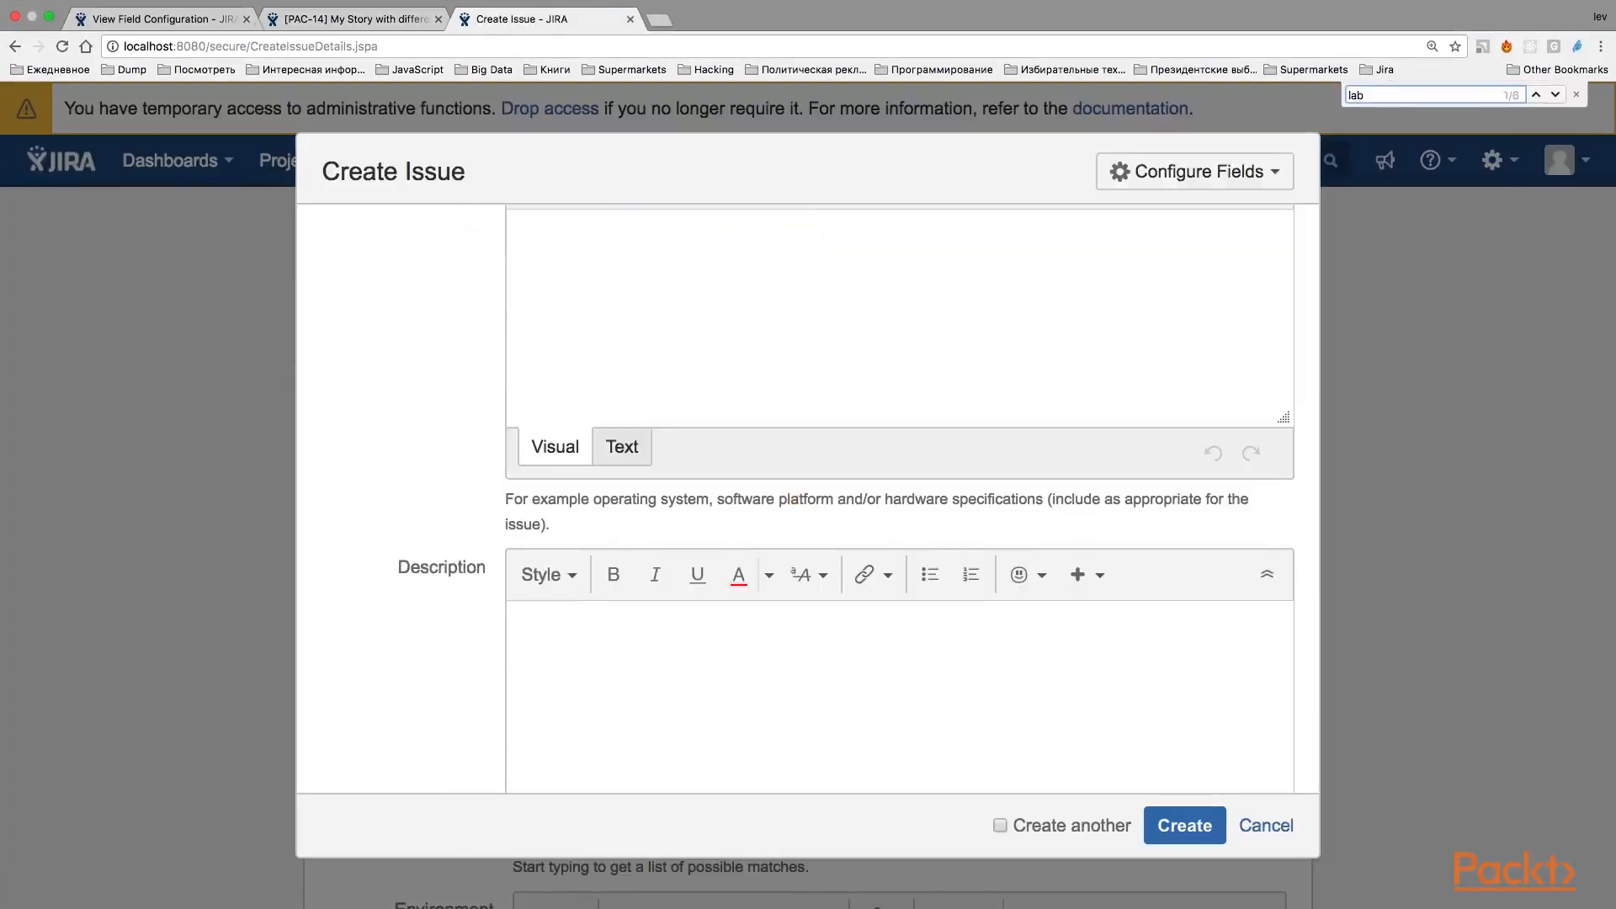
scroll(705, 615, up, 10)
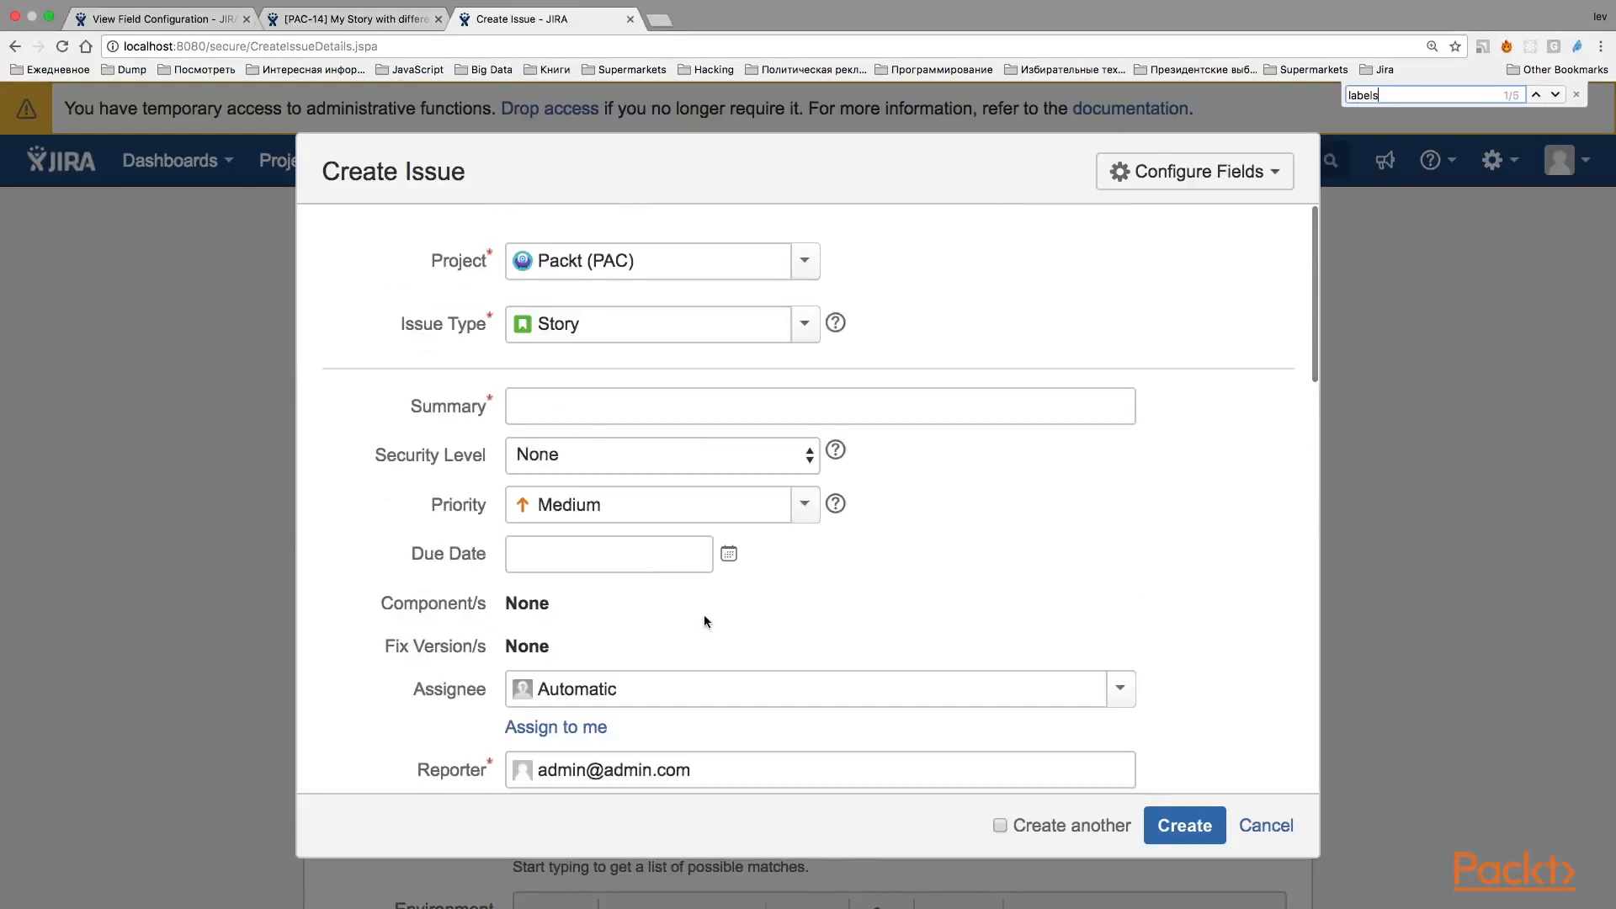
scroll(705, 615, down, 15)
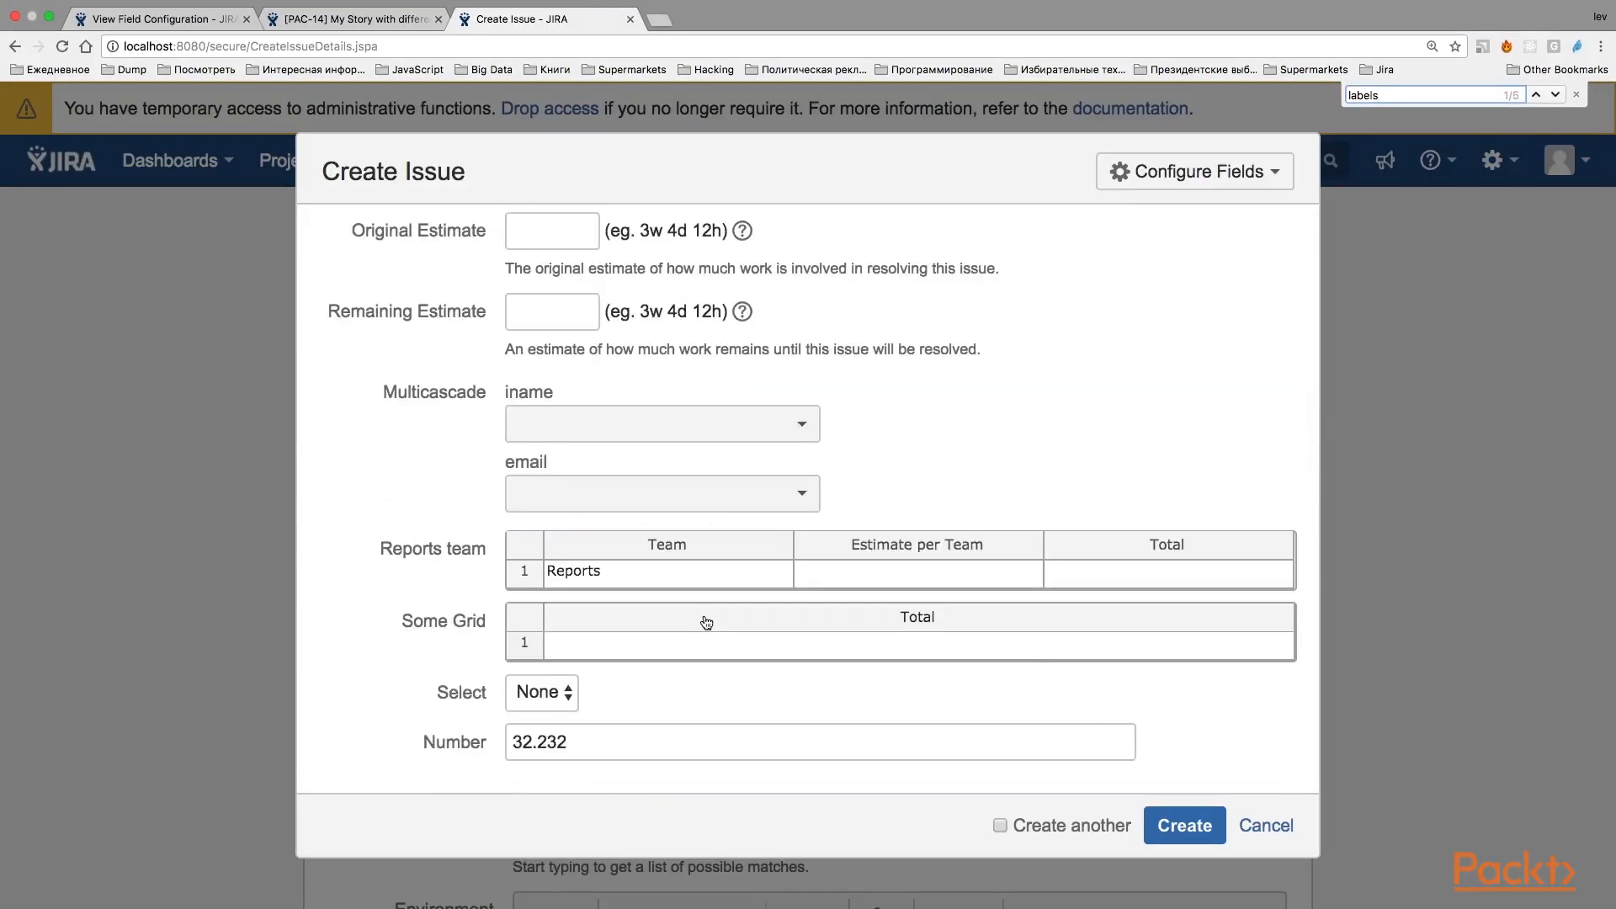
click(1266, 825)
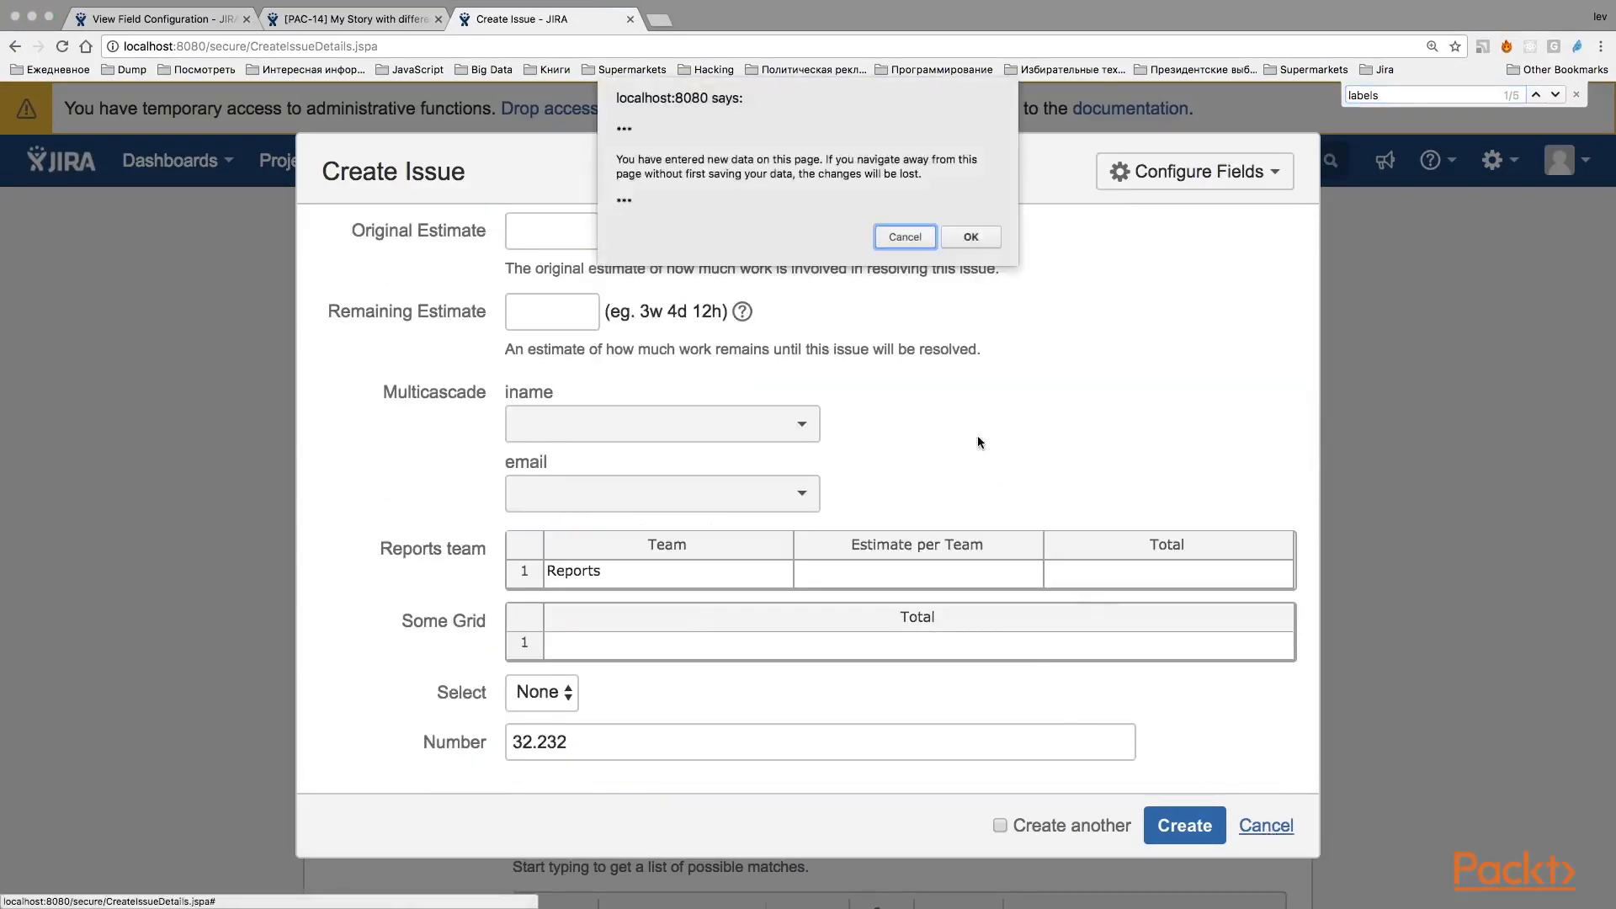
click(961, 234)
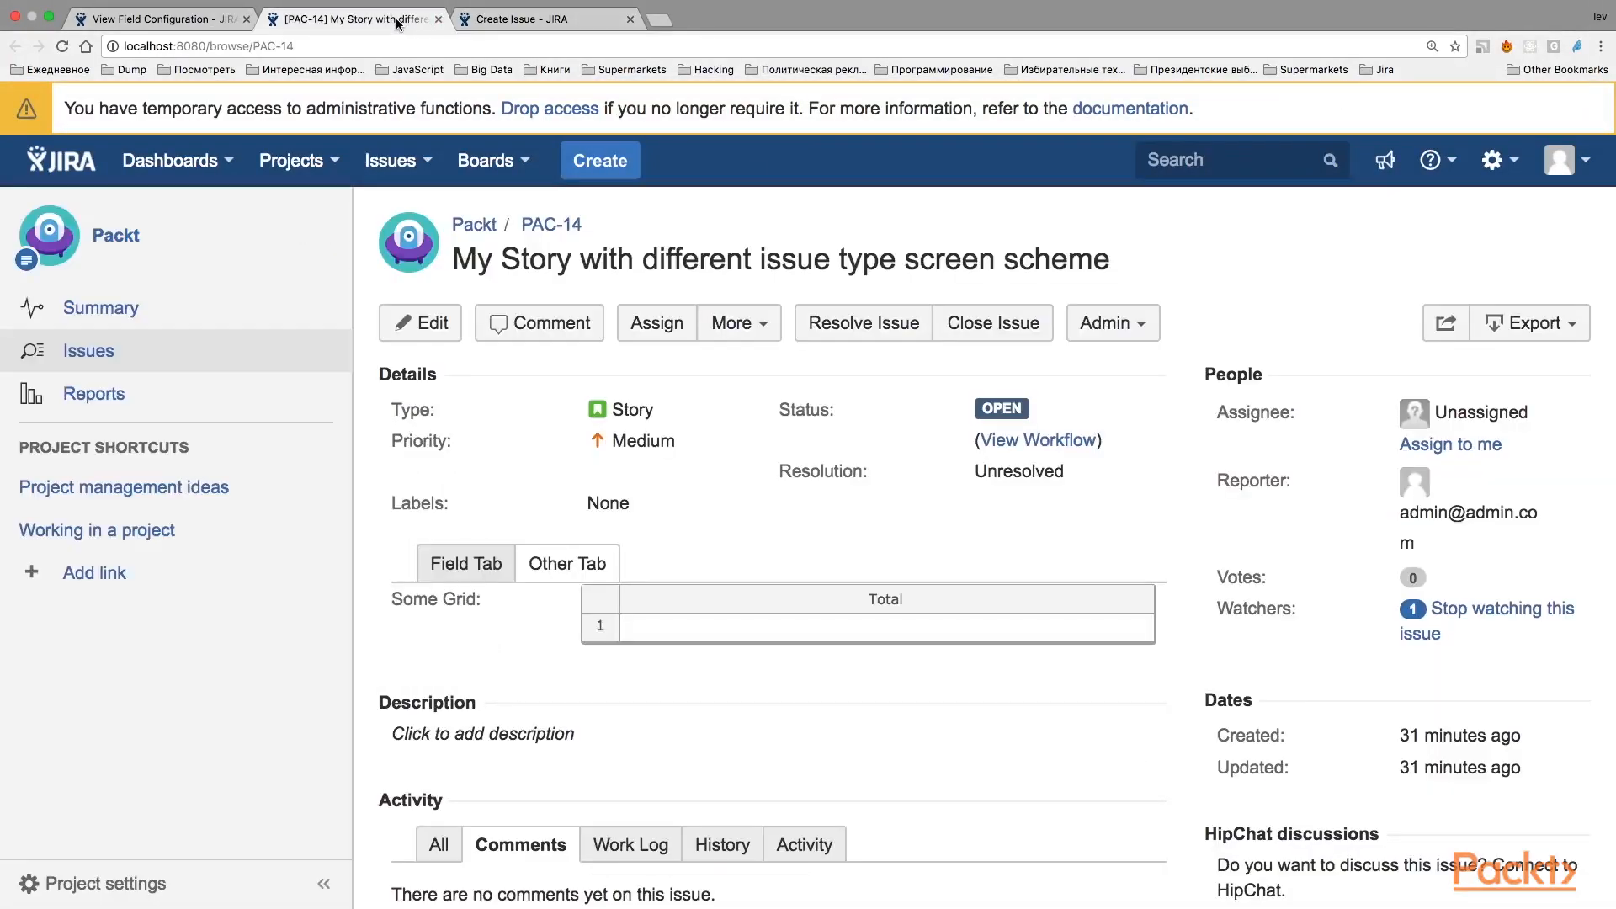
Return to the Default Field Configuration page and dismiss the re-index recommendation.
click(401, 24)
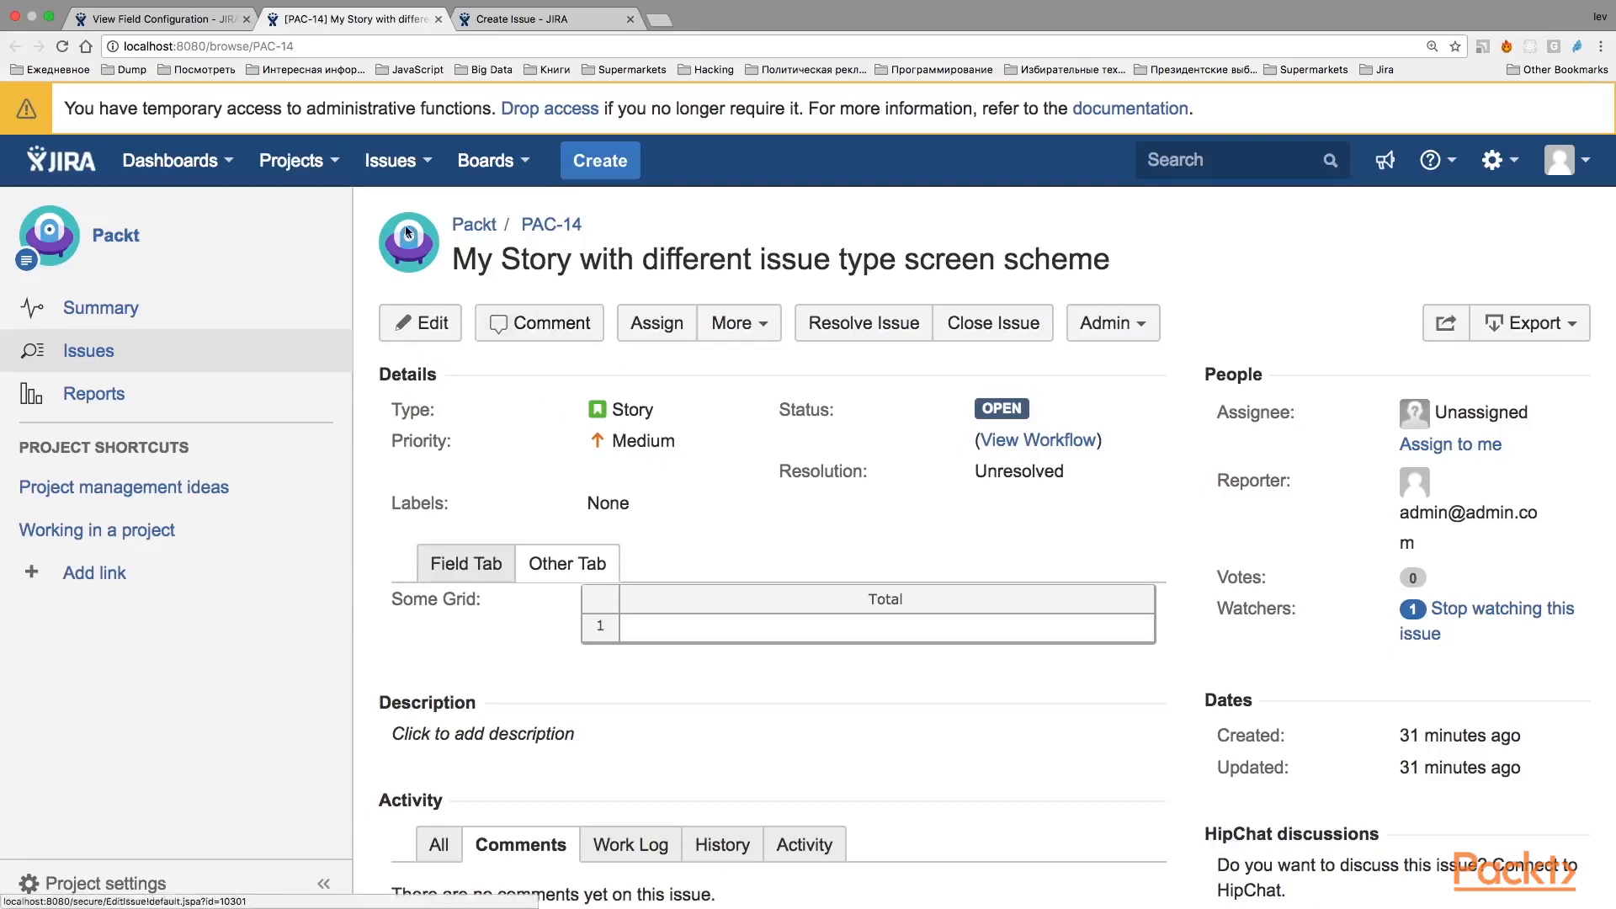
click(155, 19)
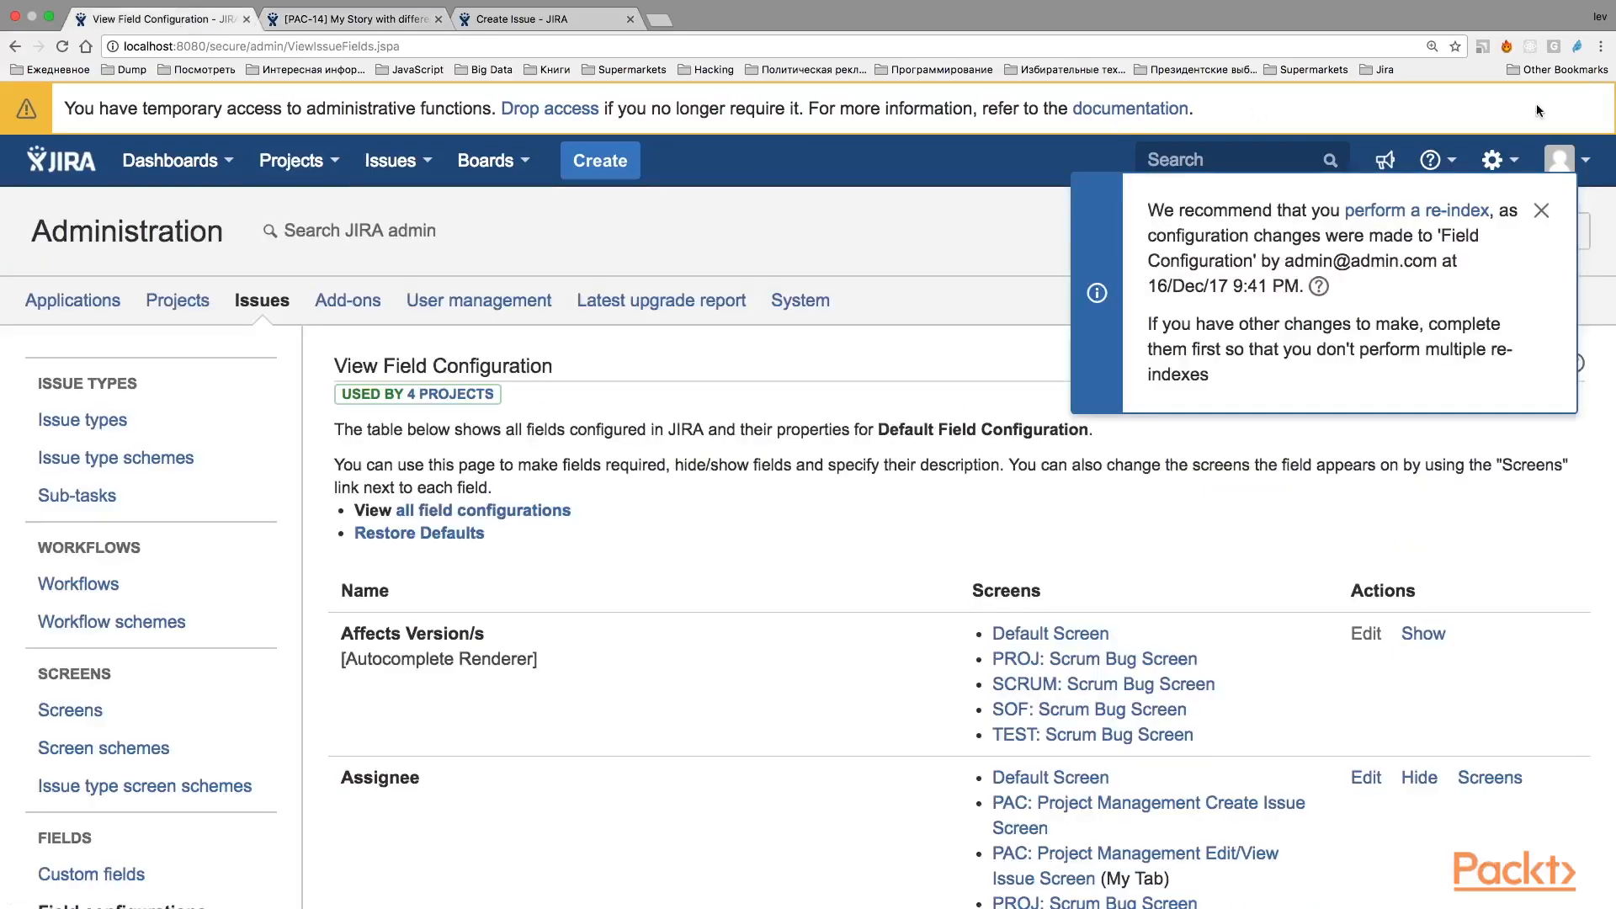
click(1541, 209)
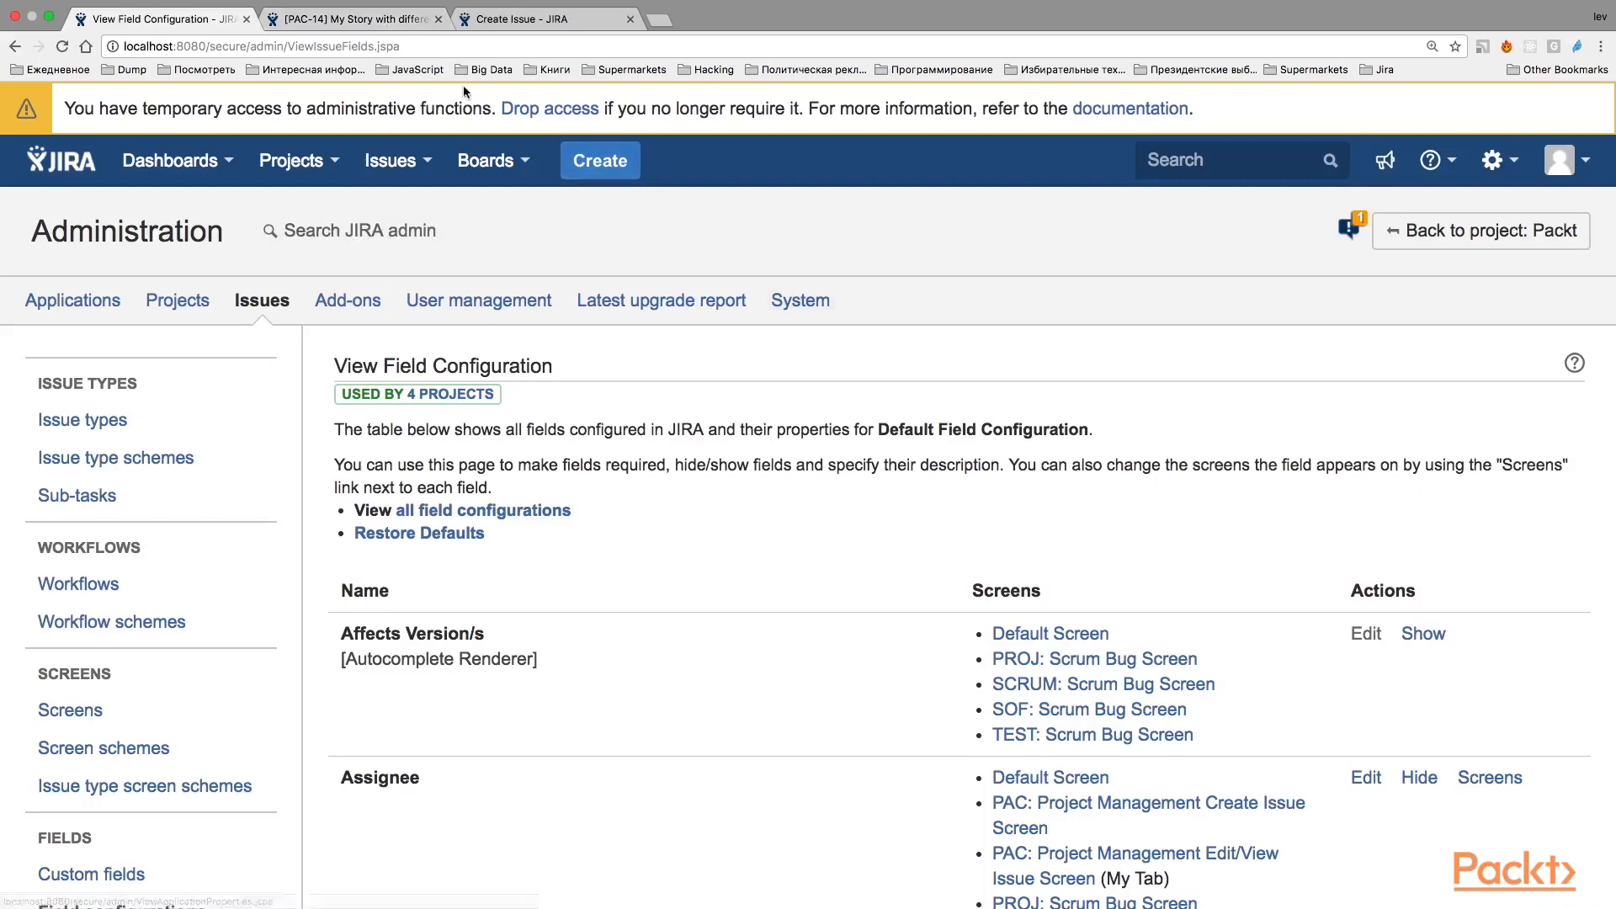
Open the field settings of the Packt project.
click(345, 38)
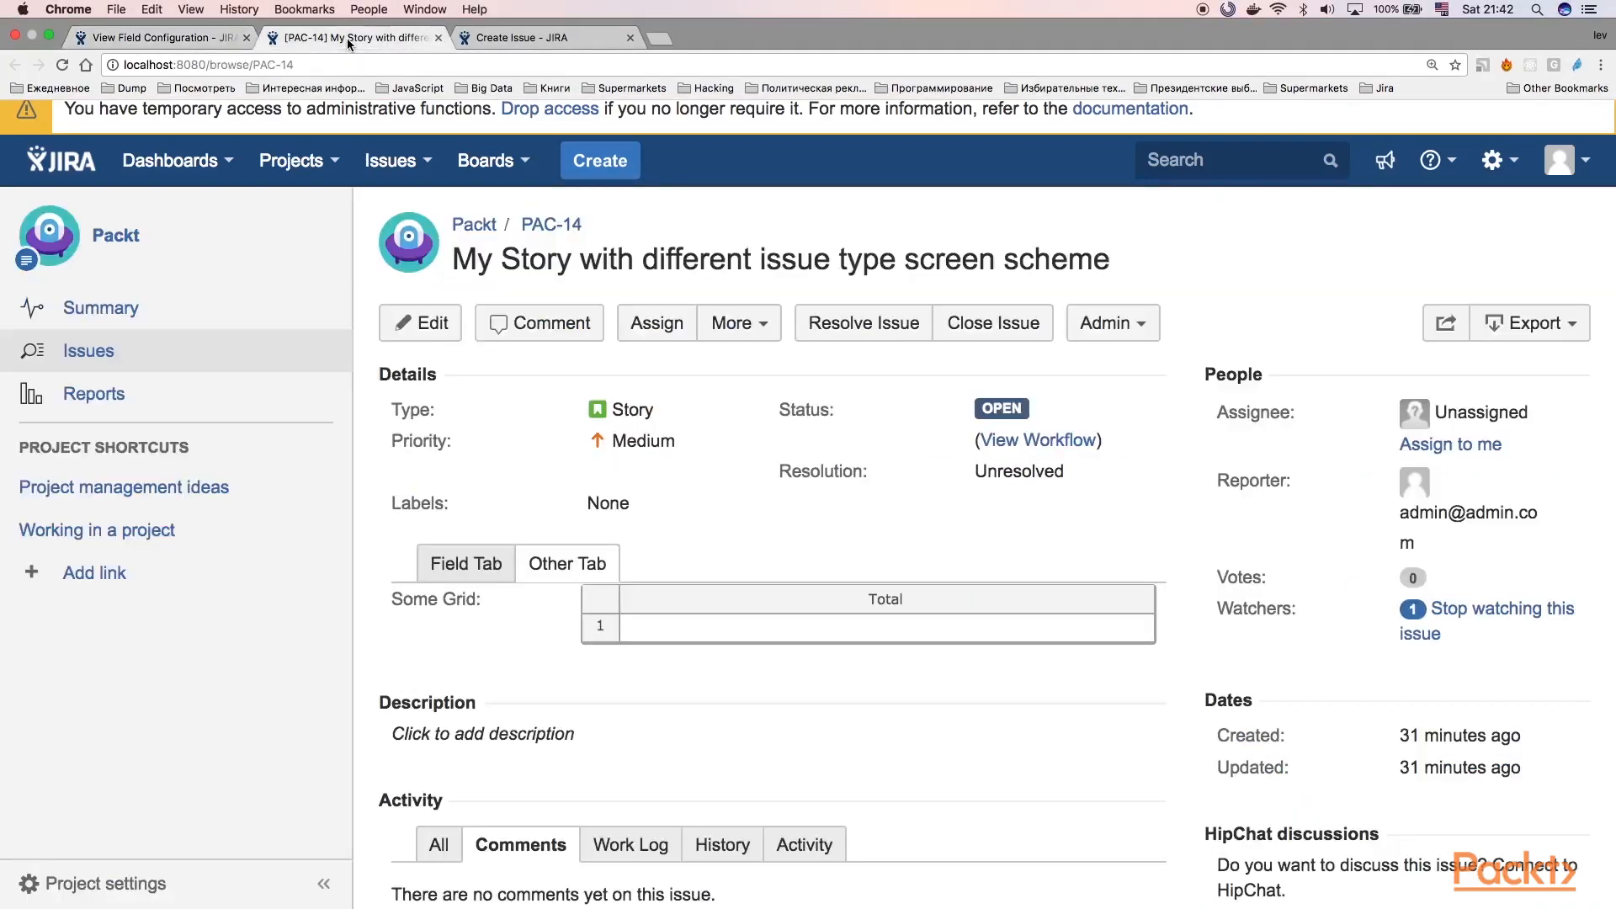
click(181, 42)
click(291, 160)
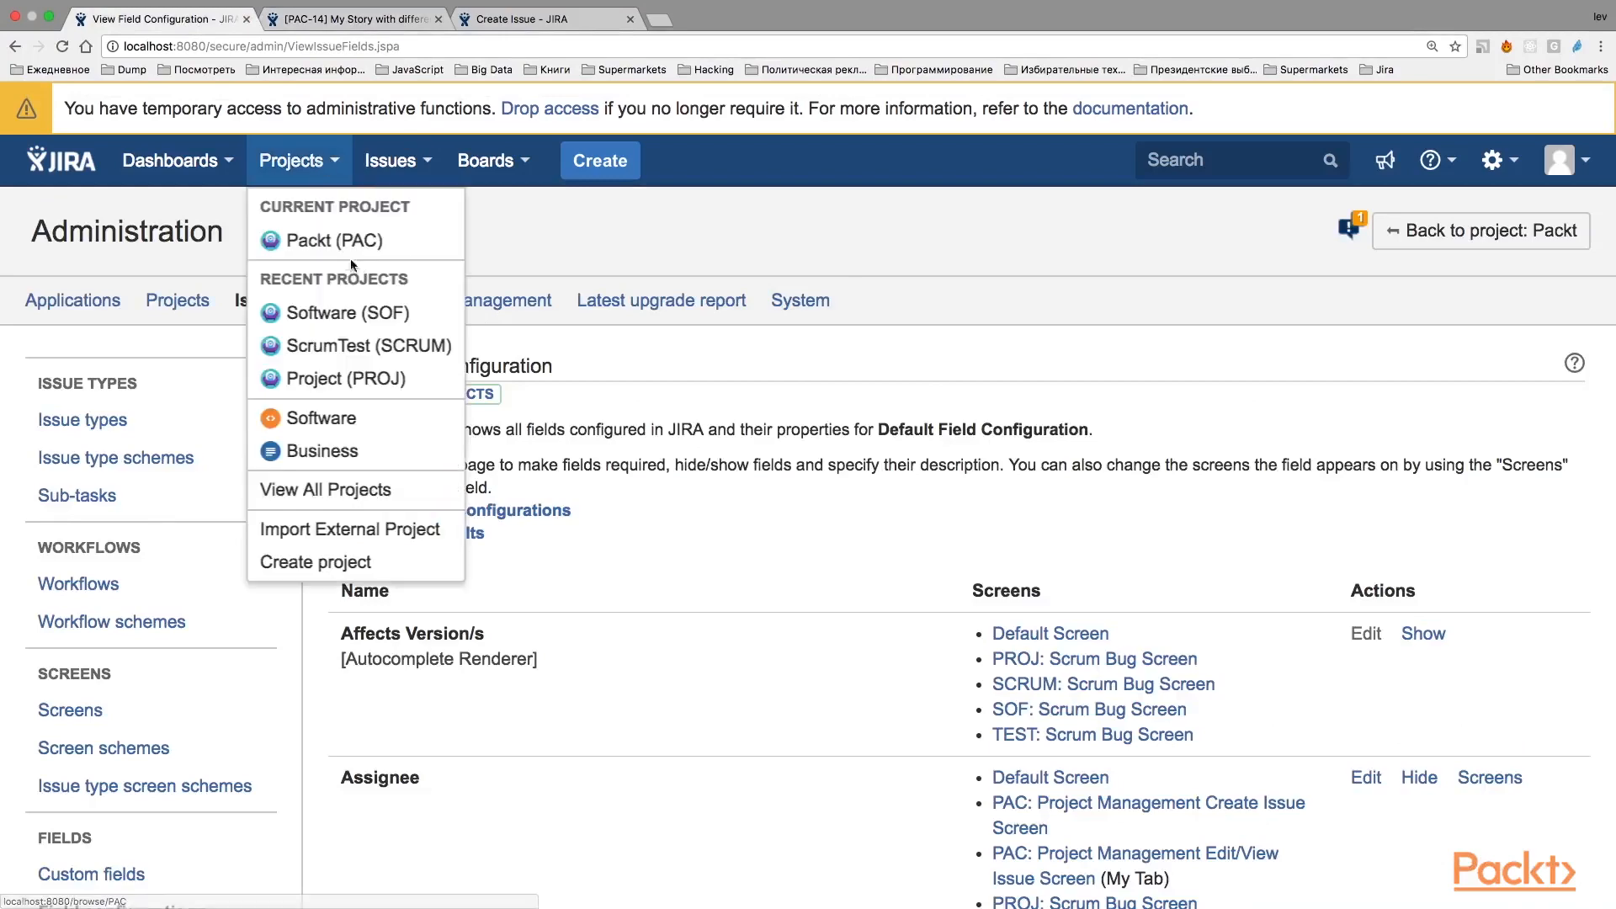
click(352, 262)
click(101, 883)
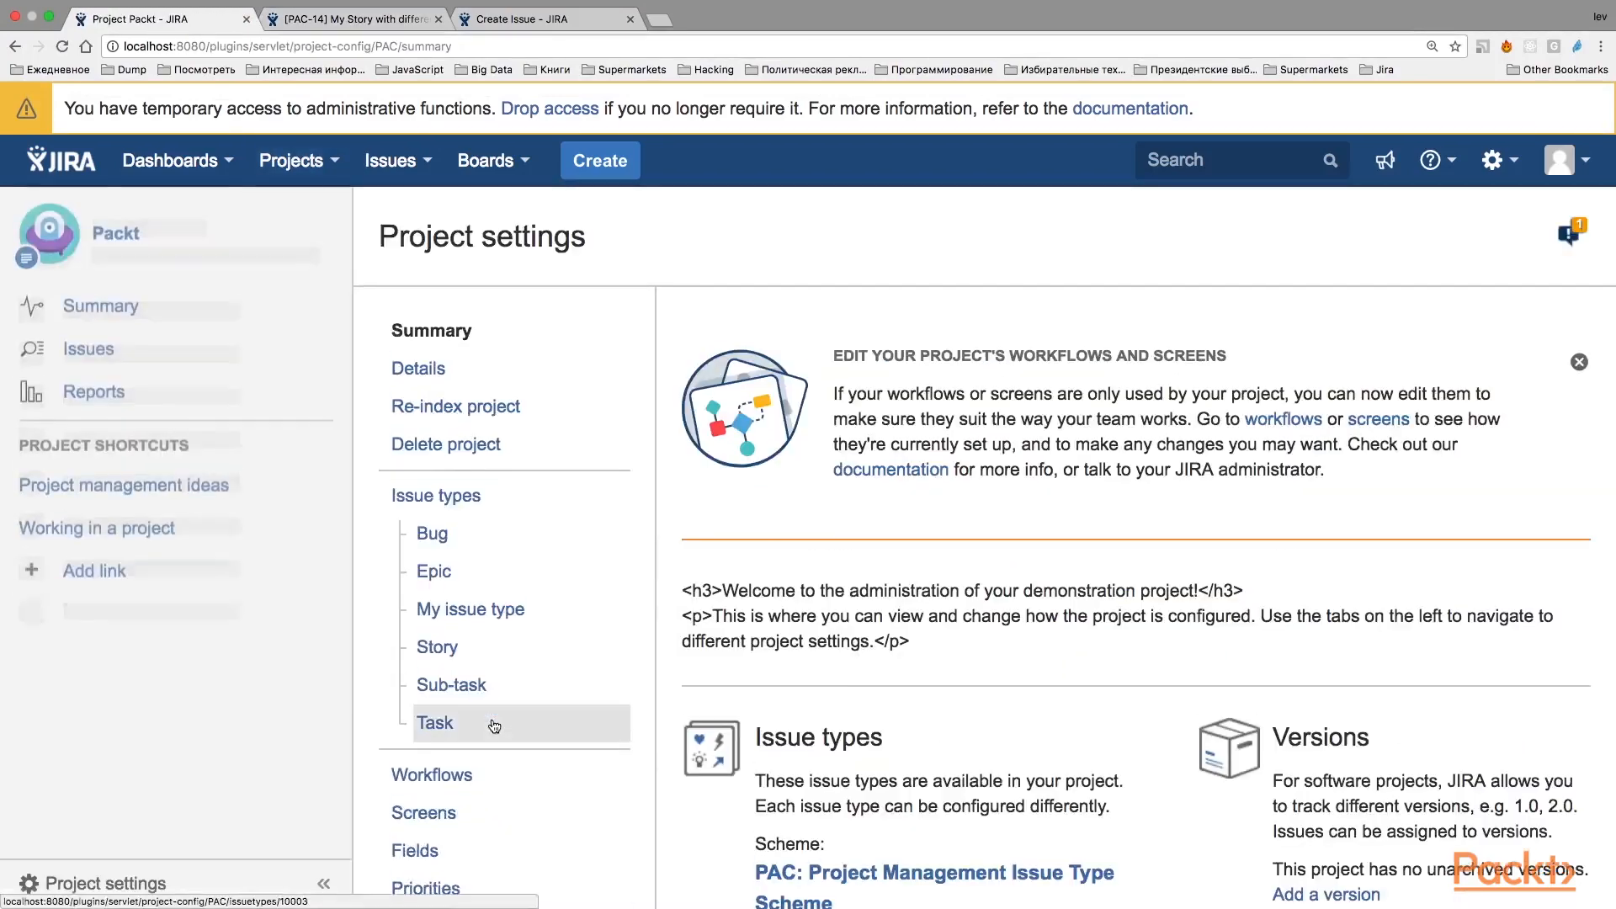
scroll(494, 726, down, 5)
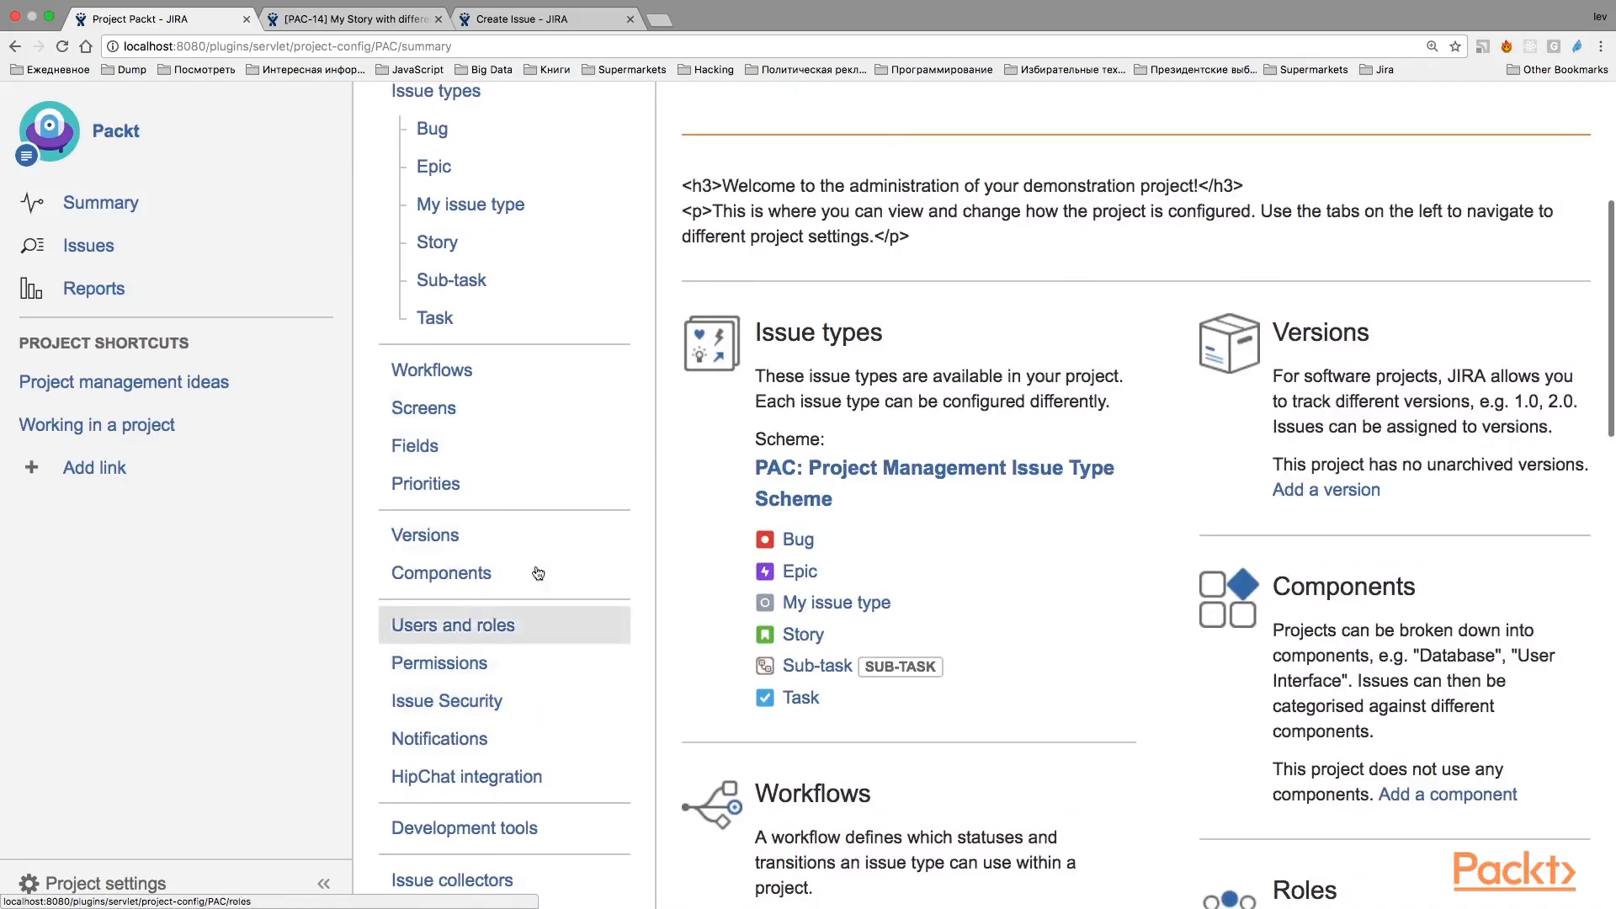
click(465, 447)
Examine the available scheme actions and the issue types that use the project's Default Field Configuration.
click(1516, 327)
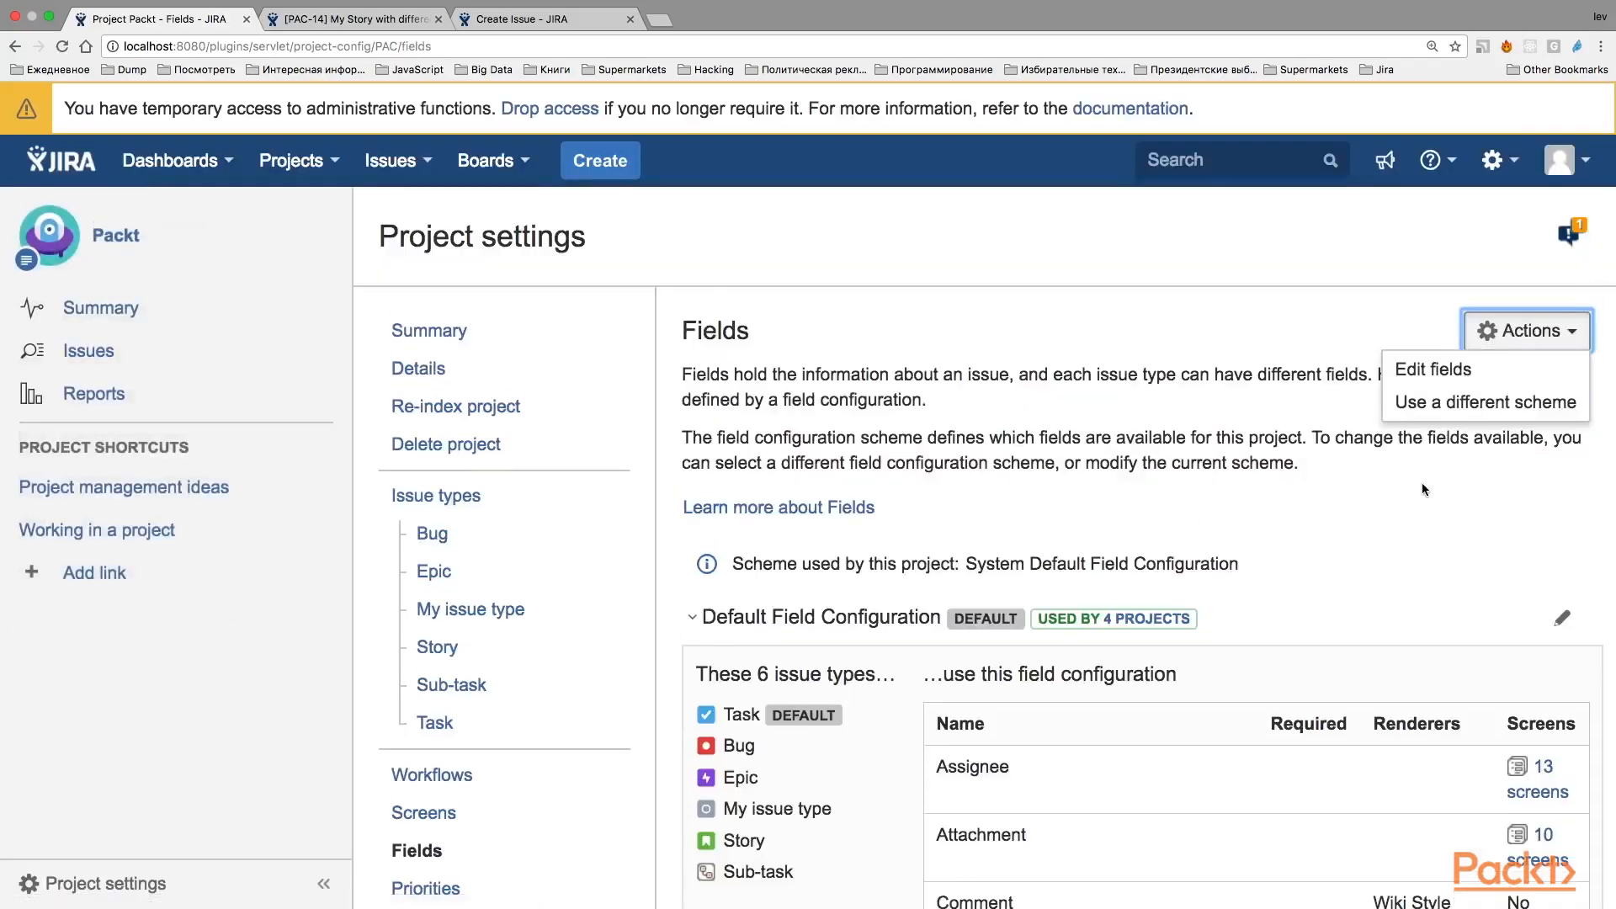
scroll(1292, 470, down, 3)
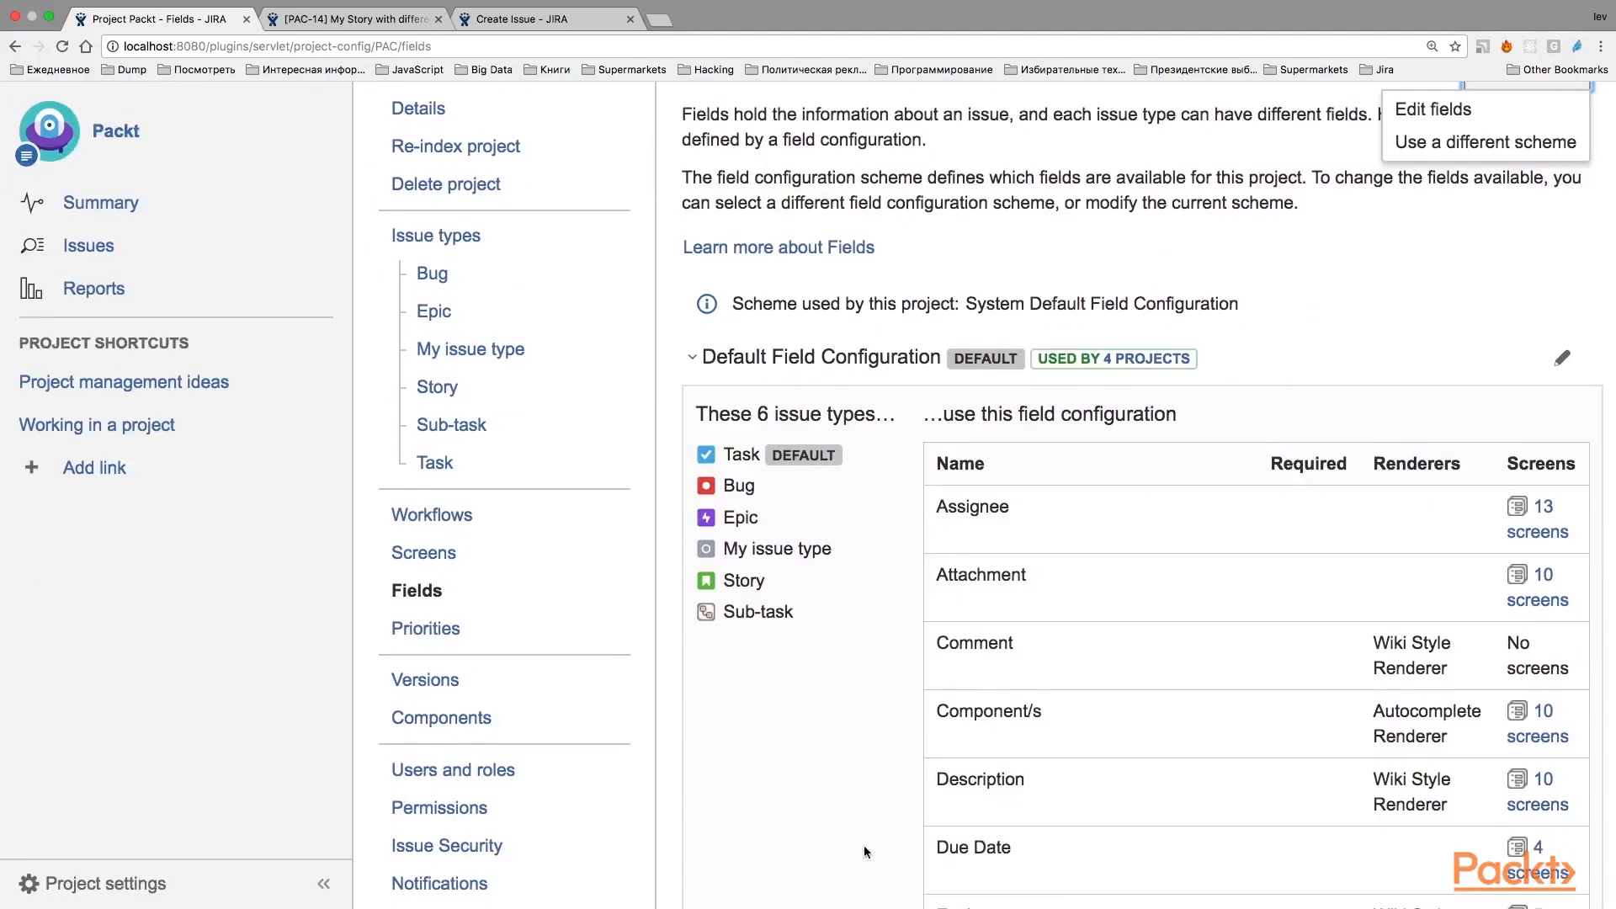
scroll(1170, 524, up, 3)
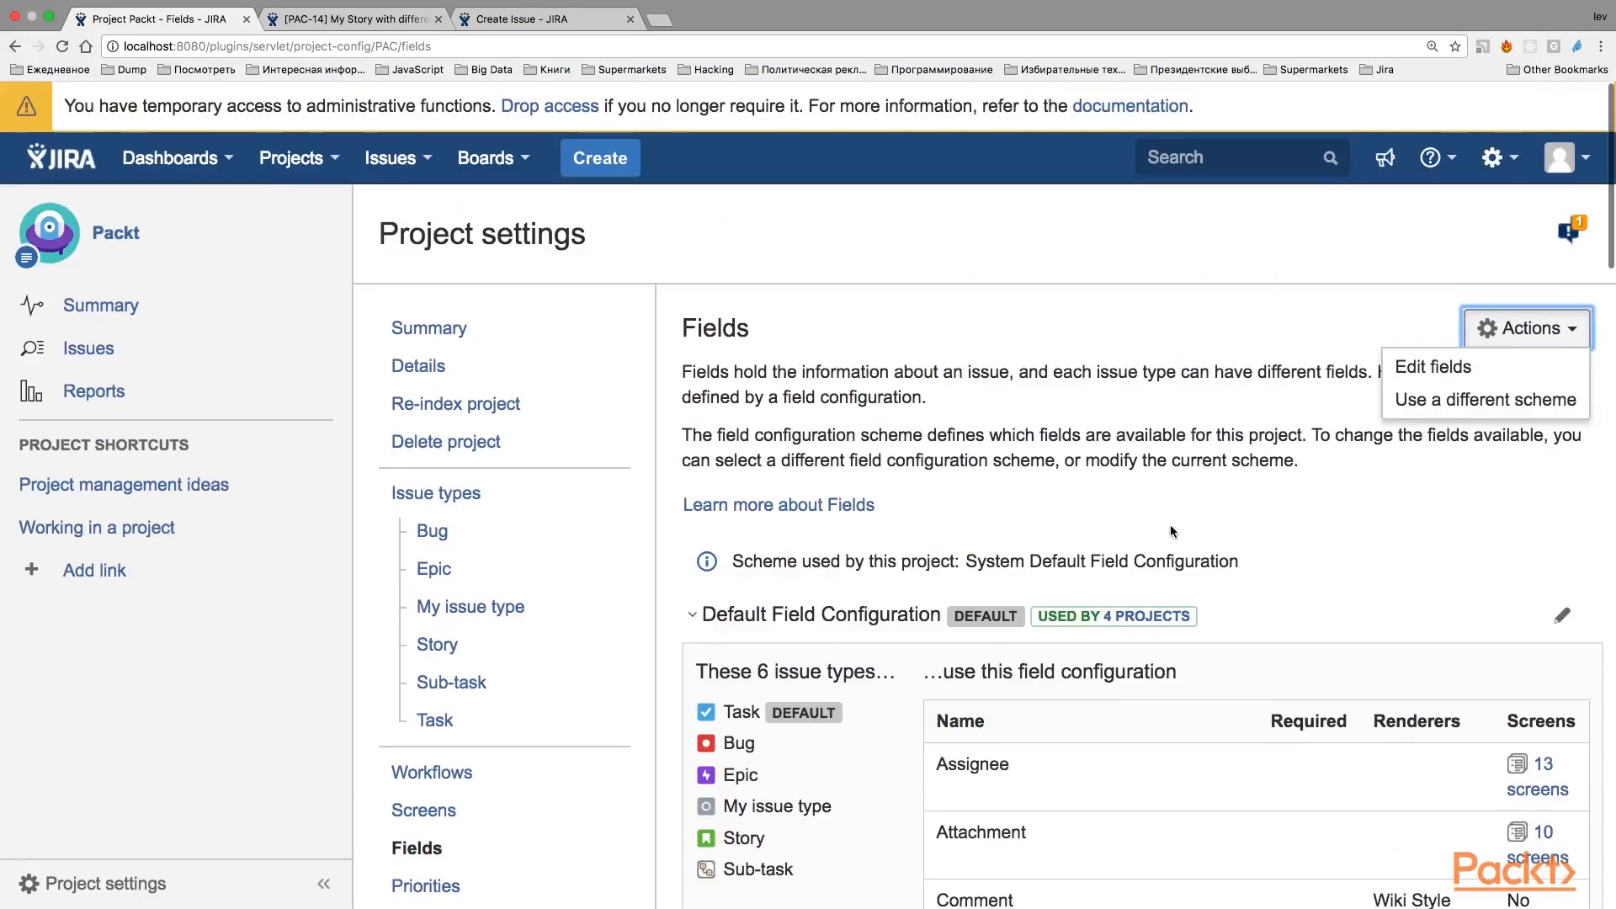
click(1297, 451)
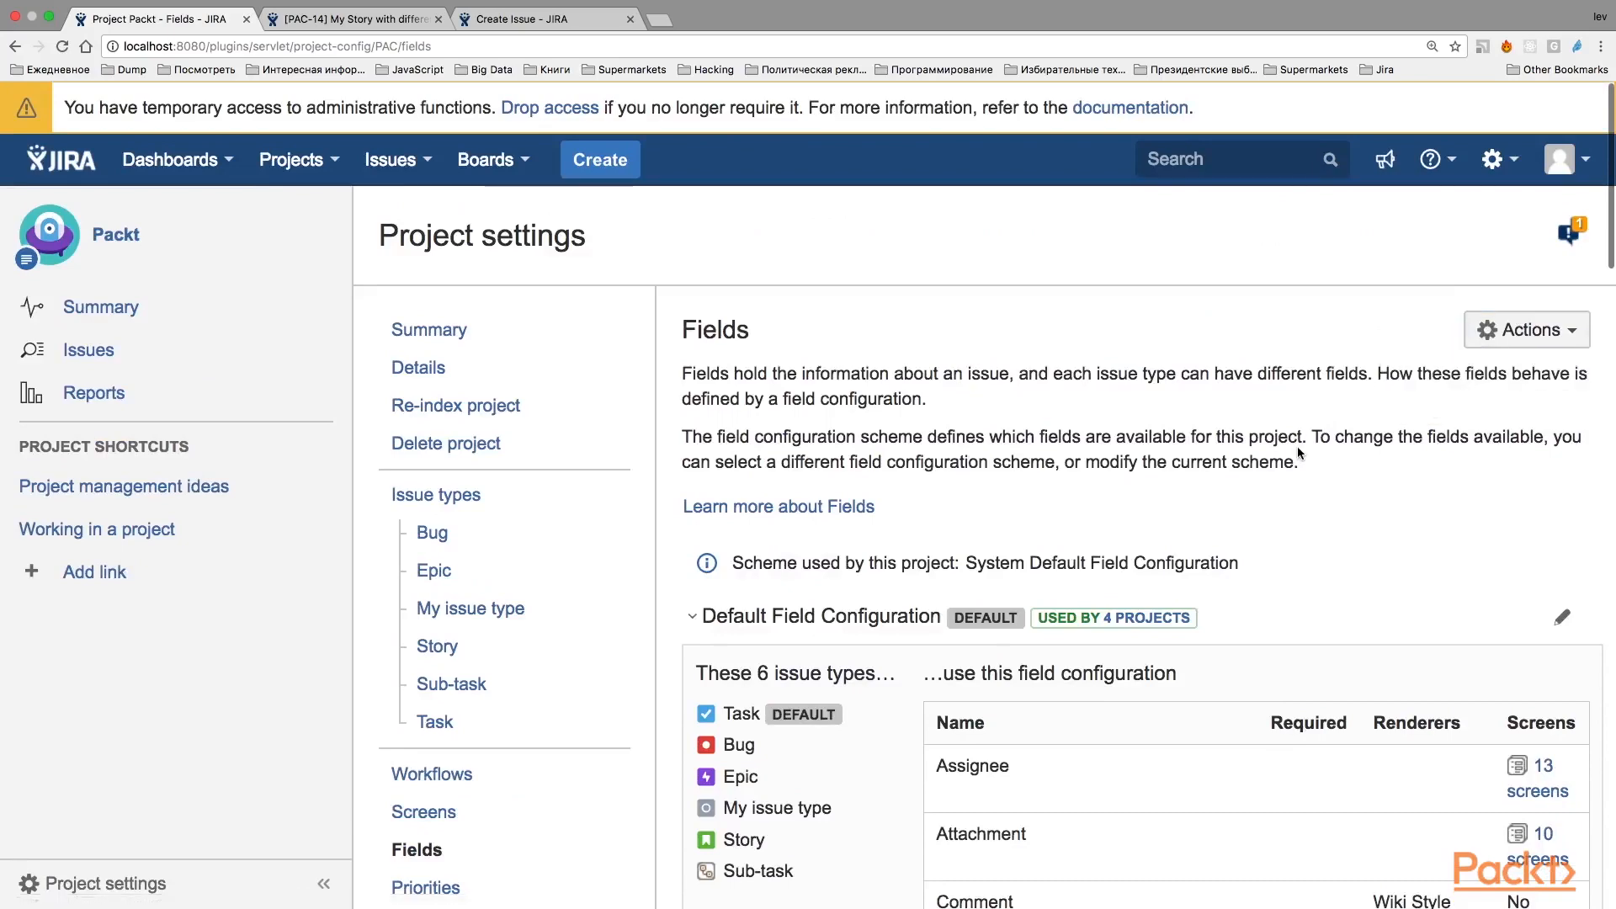
Go to the list of all field configurations and delete "My field configuration".
key(period)
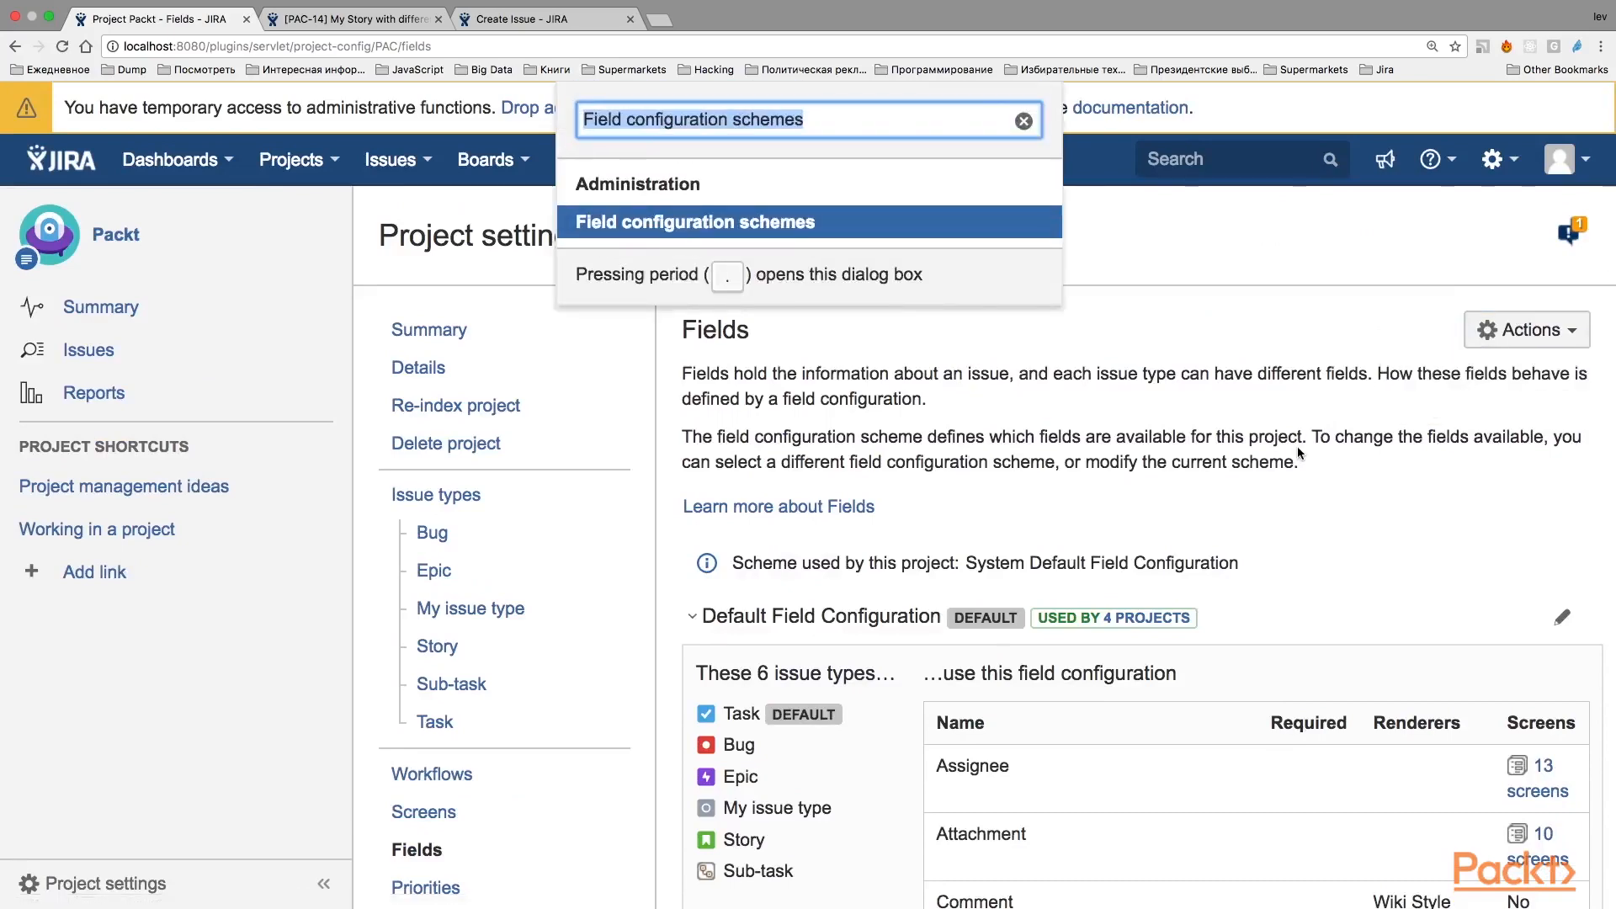
text(field c)
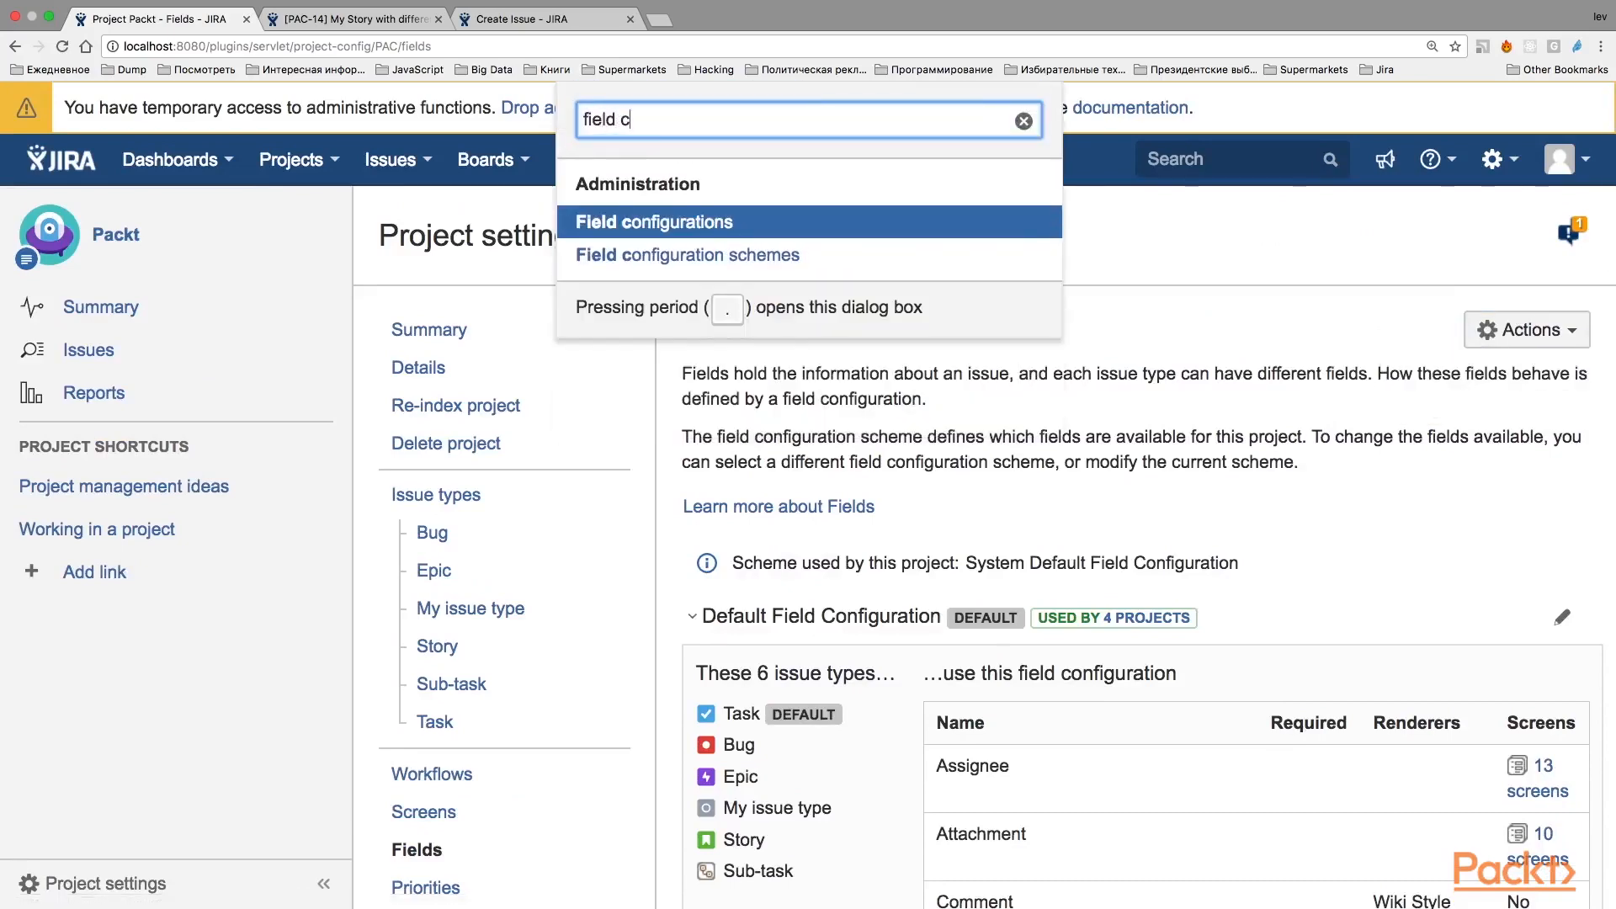
key(Return)
scroll(566, 438, down, 2)
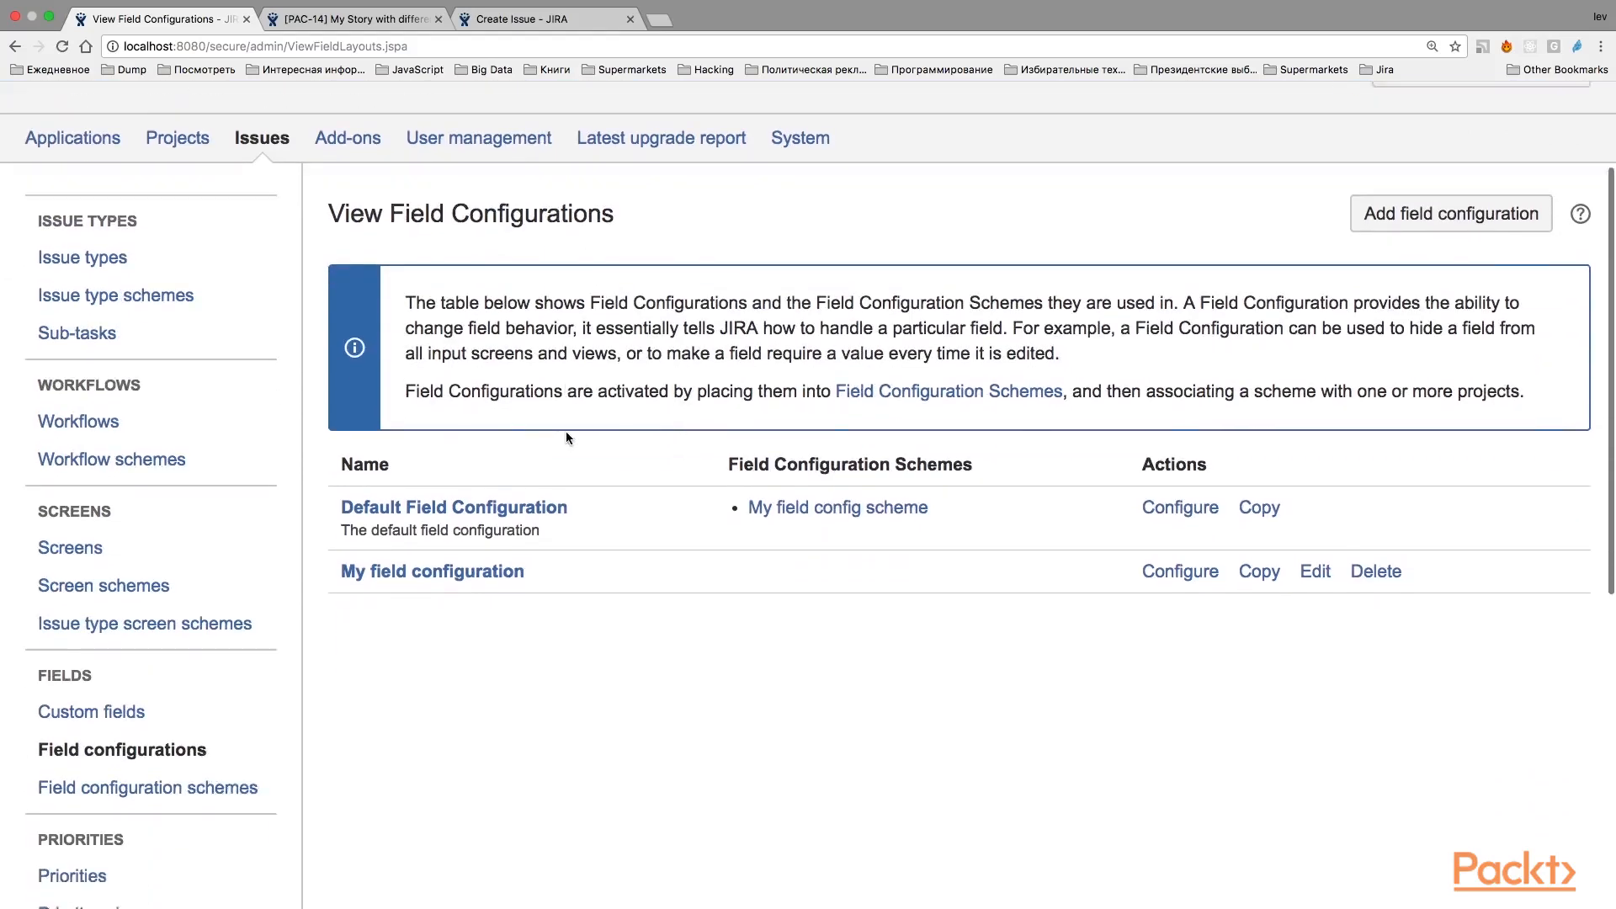
scroll(566, 437, down, 1)
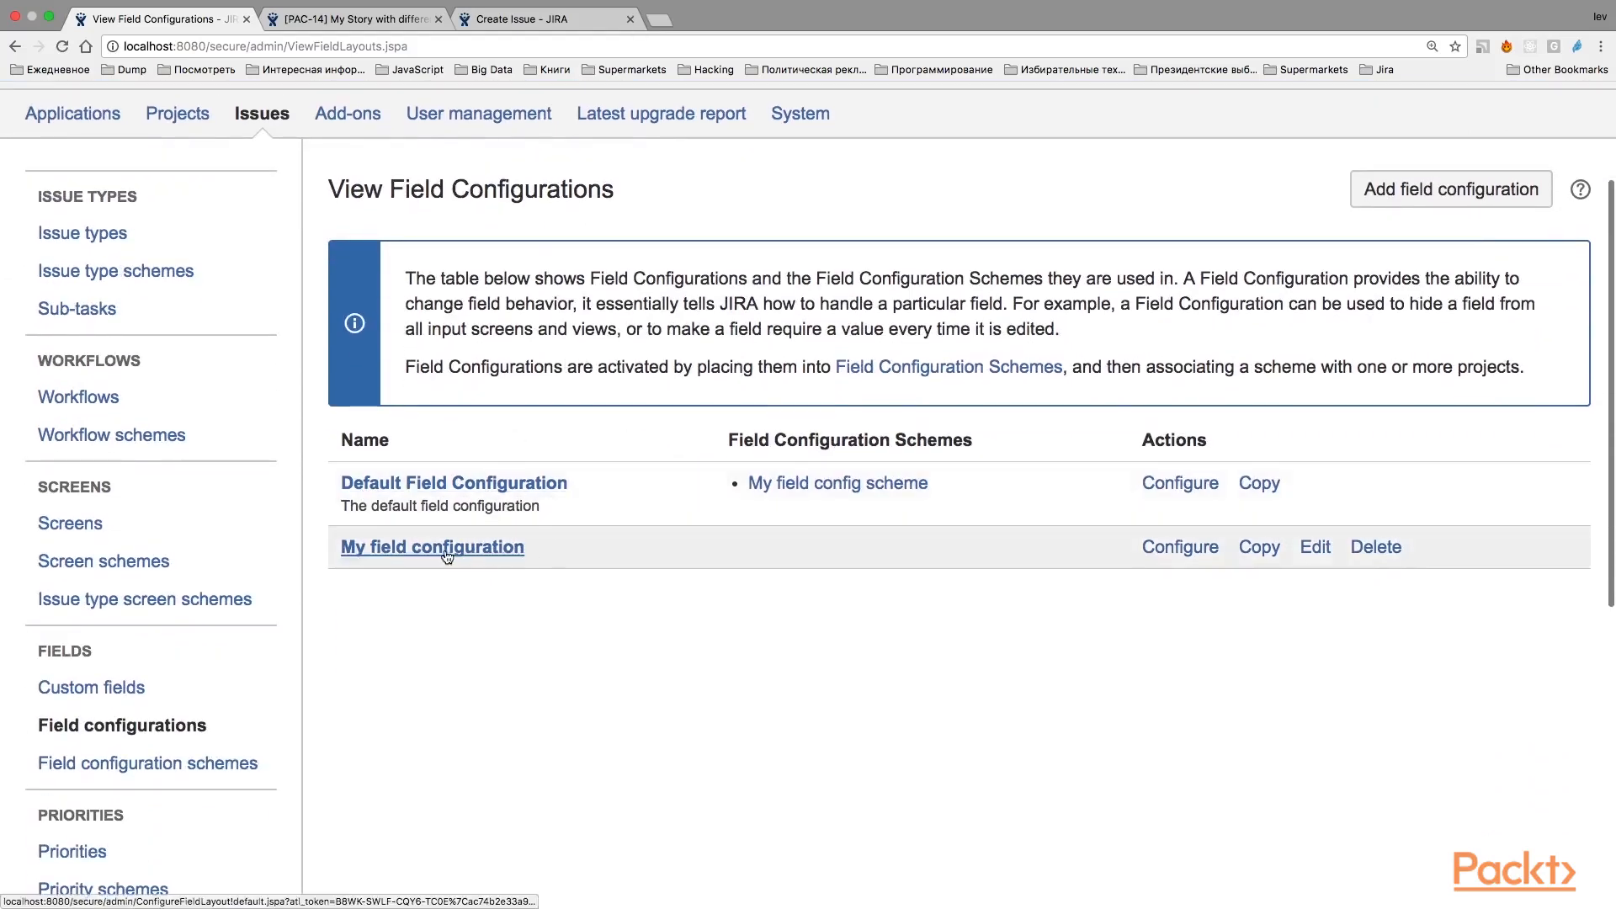
click(1377, 548)
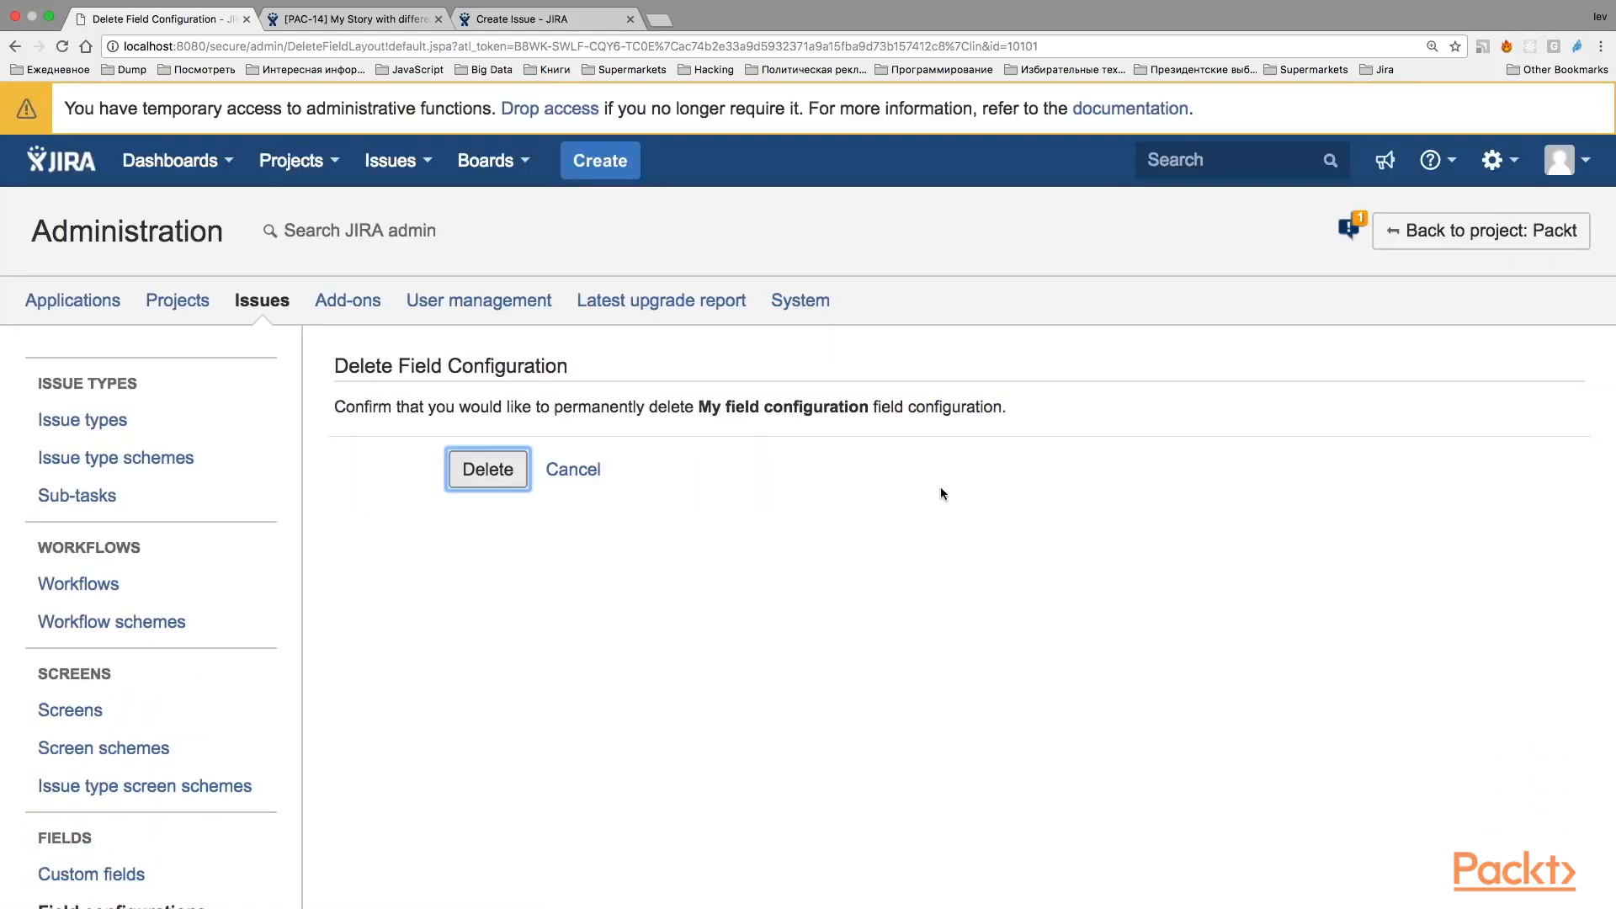
click(500, 485)
Add a new field configuration named "My field configuration".
scroll(927, 379, down, 3)
click(1394, 263)
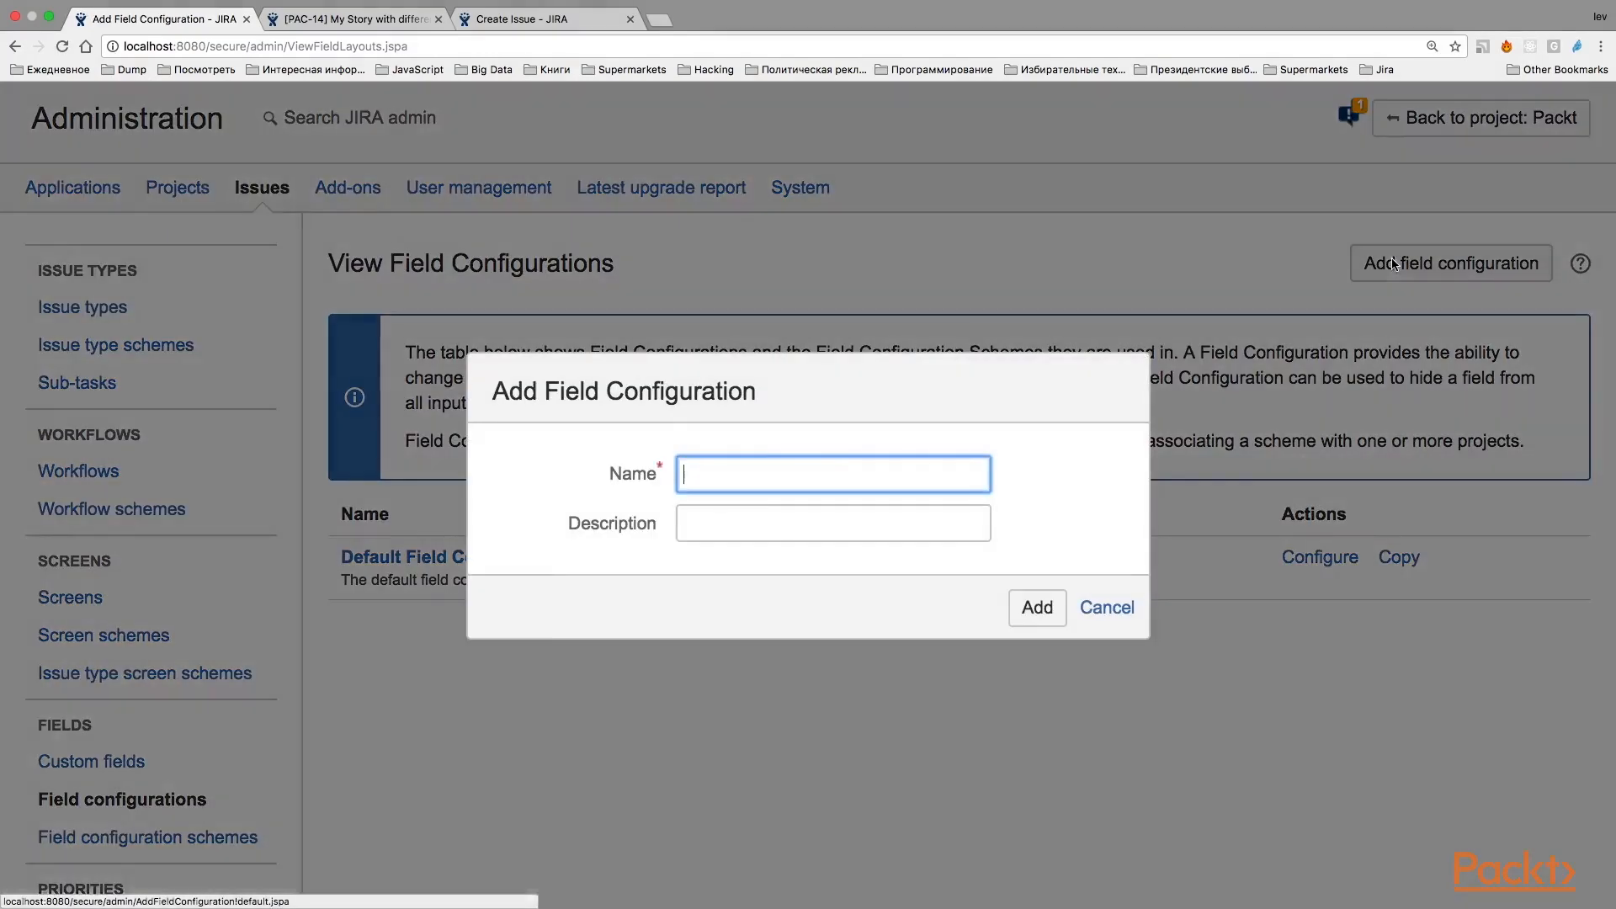
text(My f)
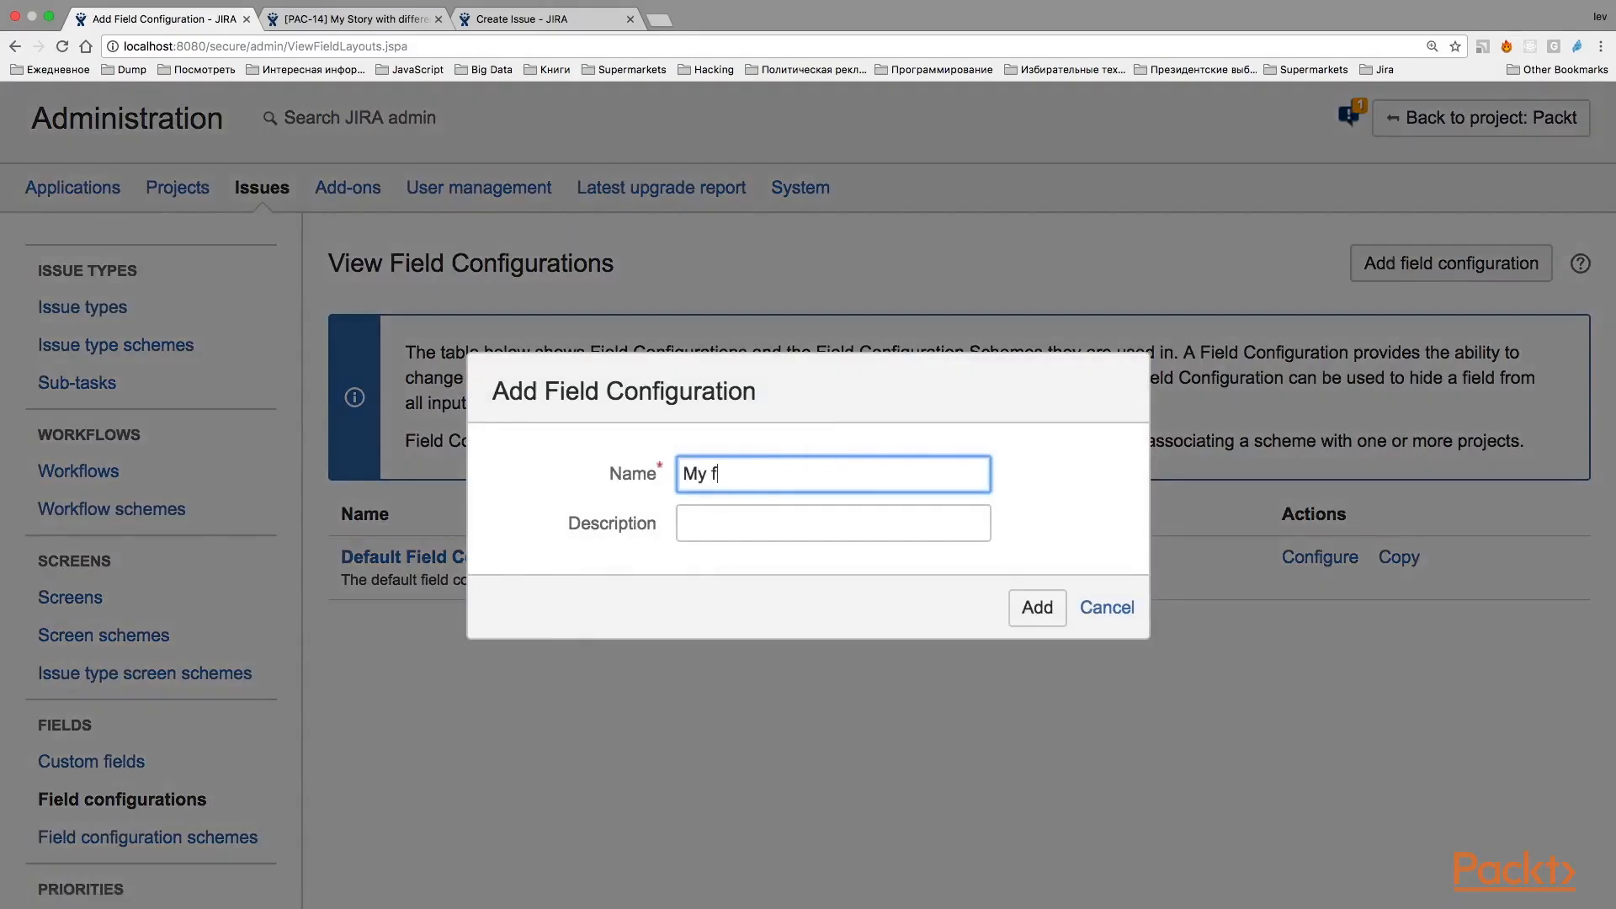
text(ield configuration)
click(1029, 592)
Examine the fields of "My field configuration" with their screens and the available hide, show and required actions.
scroll(1029, 588, down, 3)
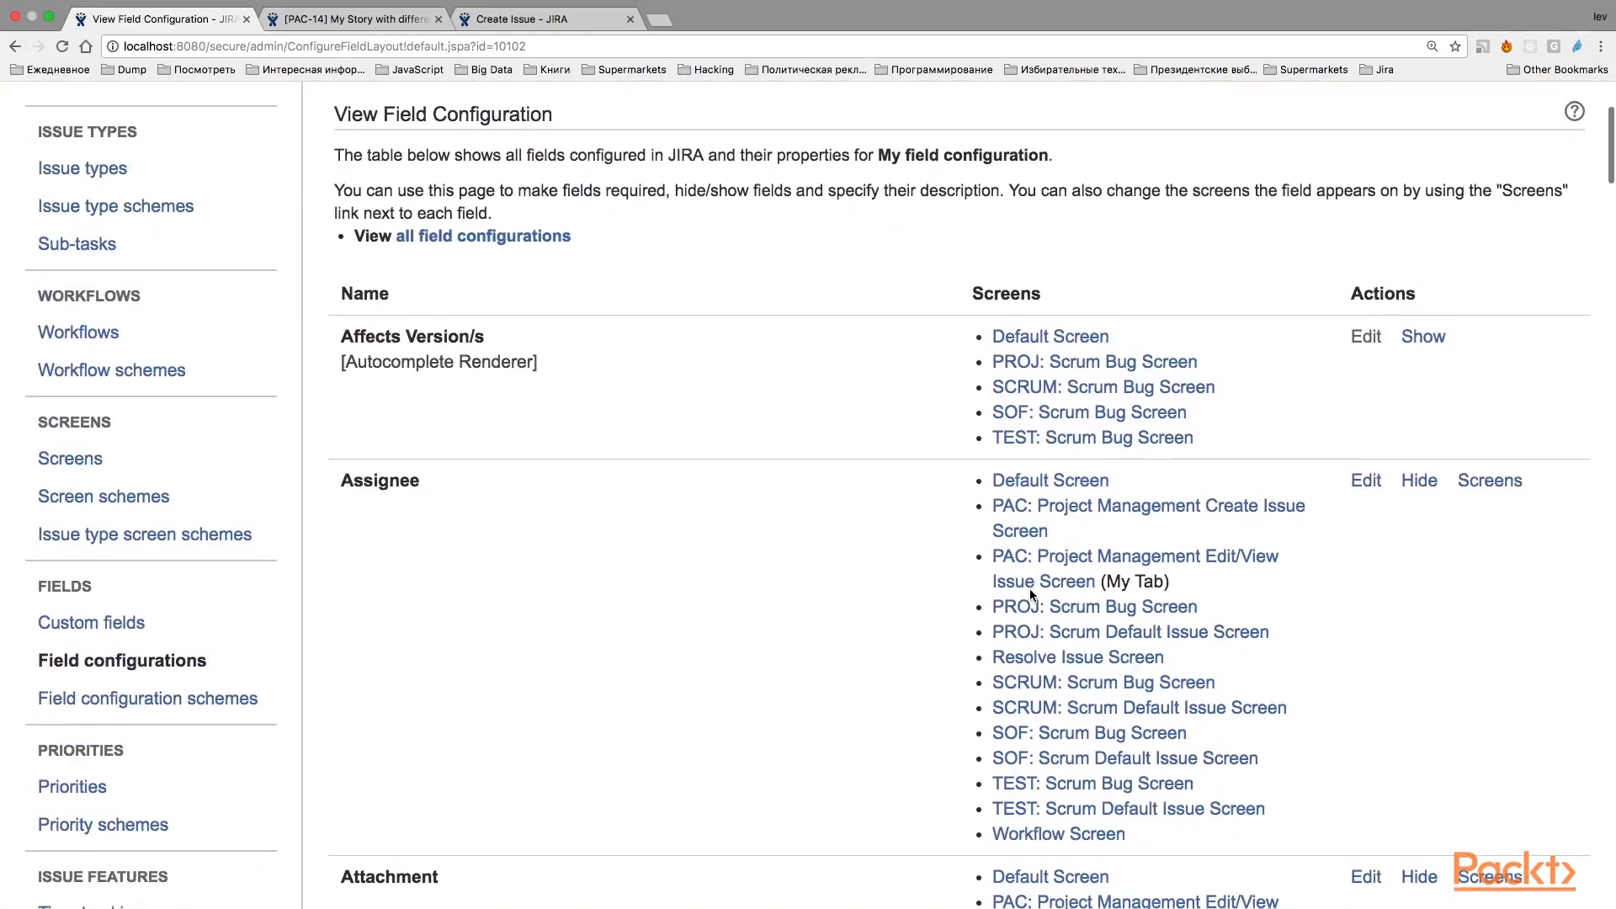
scroll(1029, 589, down, 20)
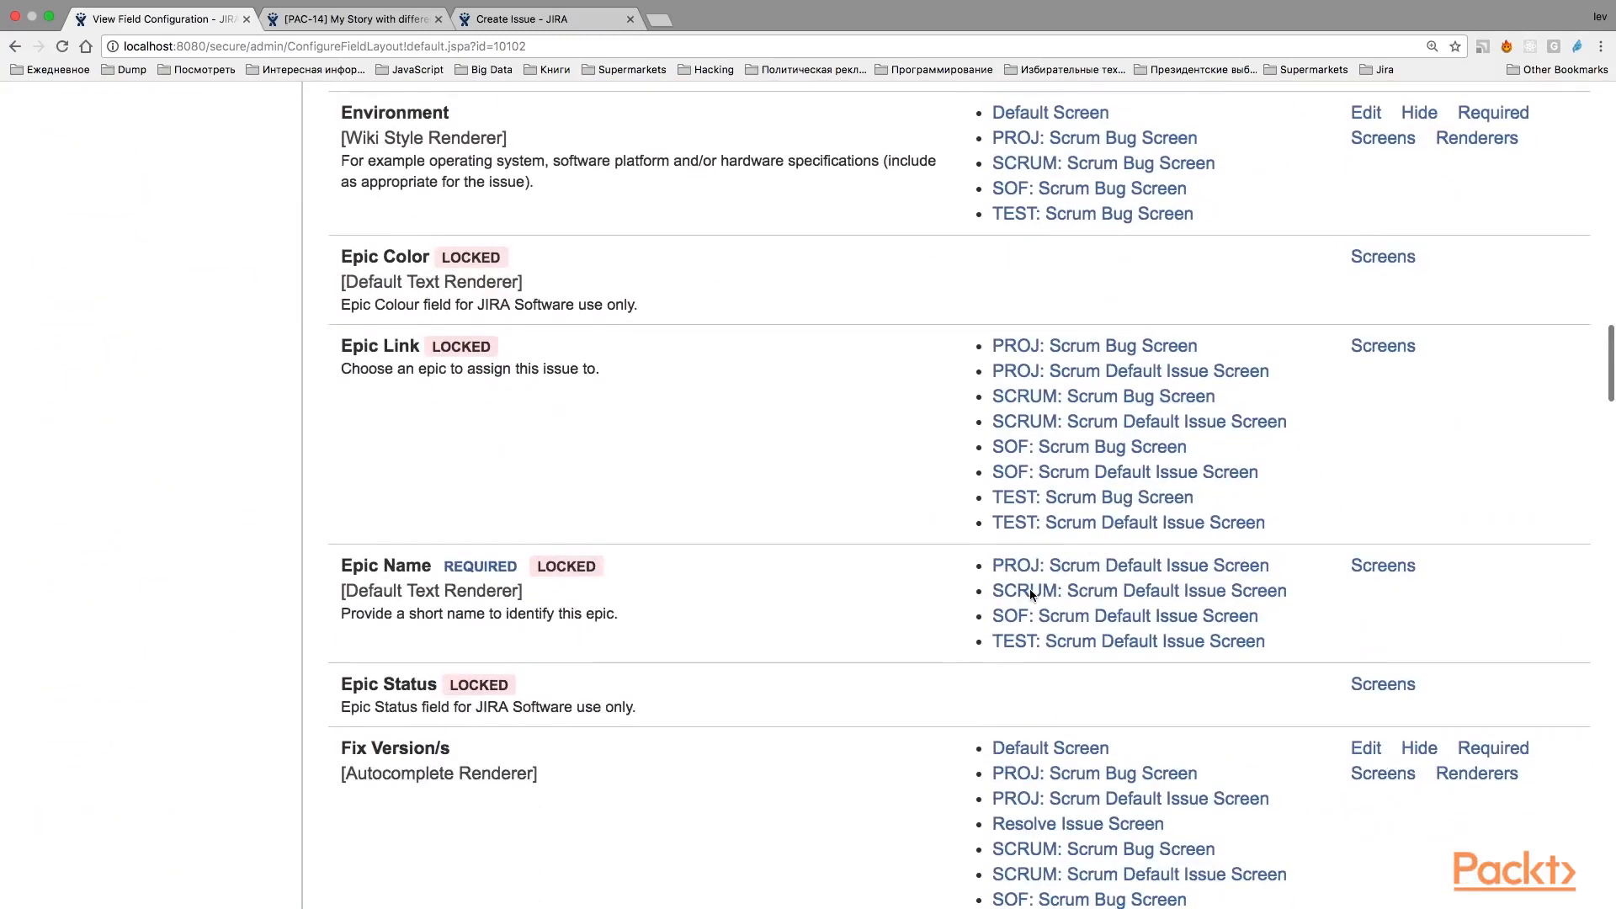
scroll(1029, 588, down, 5)
scroll(1029, 588, up, 20)
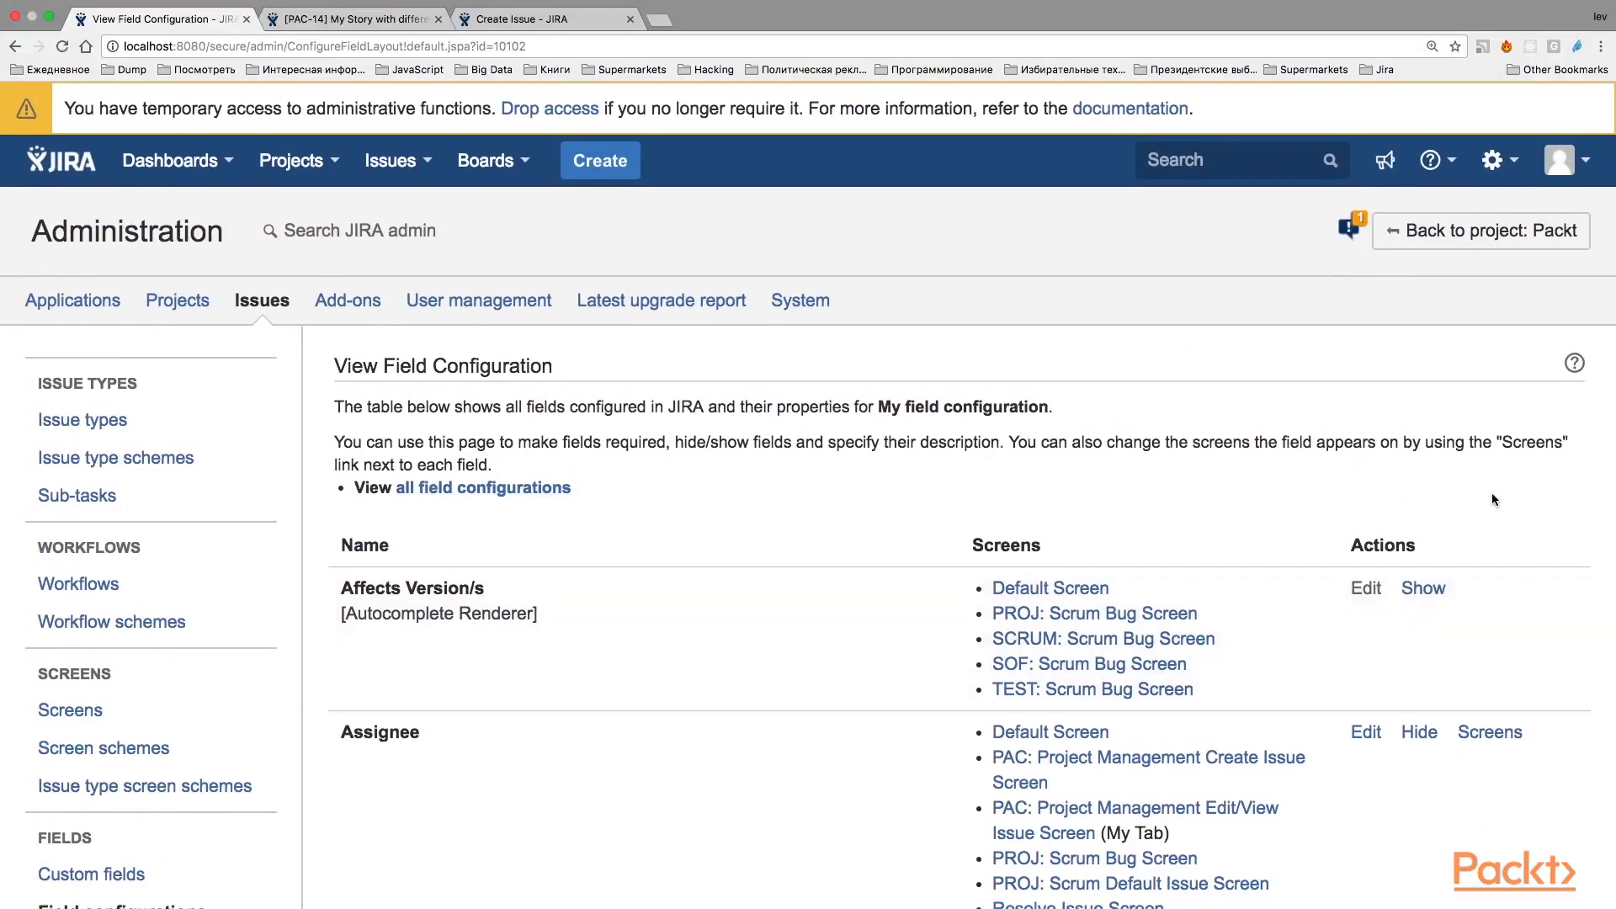
scroll(1367, 669, down, 3)
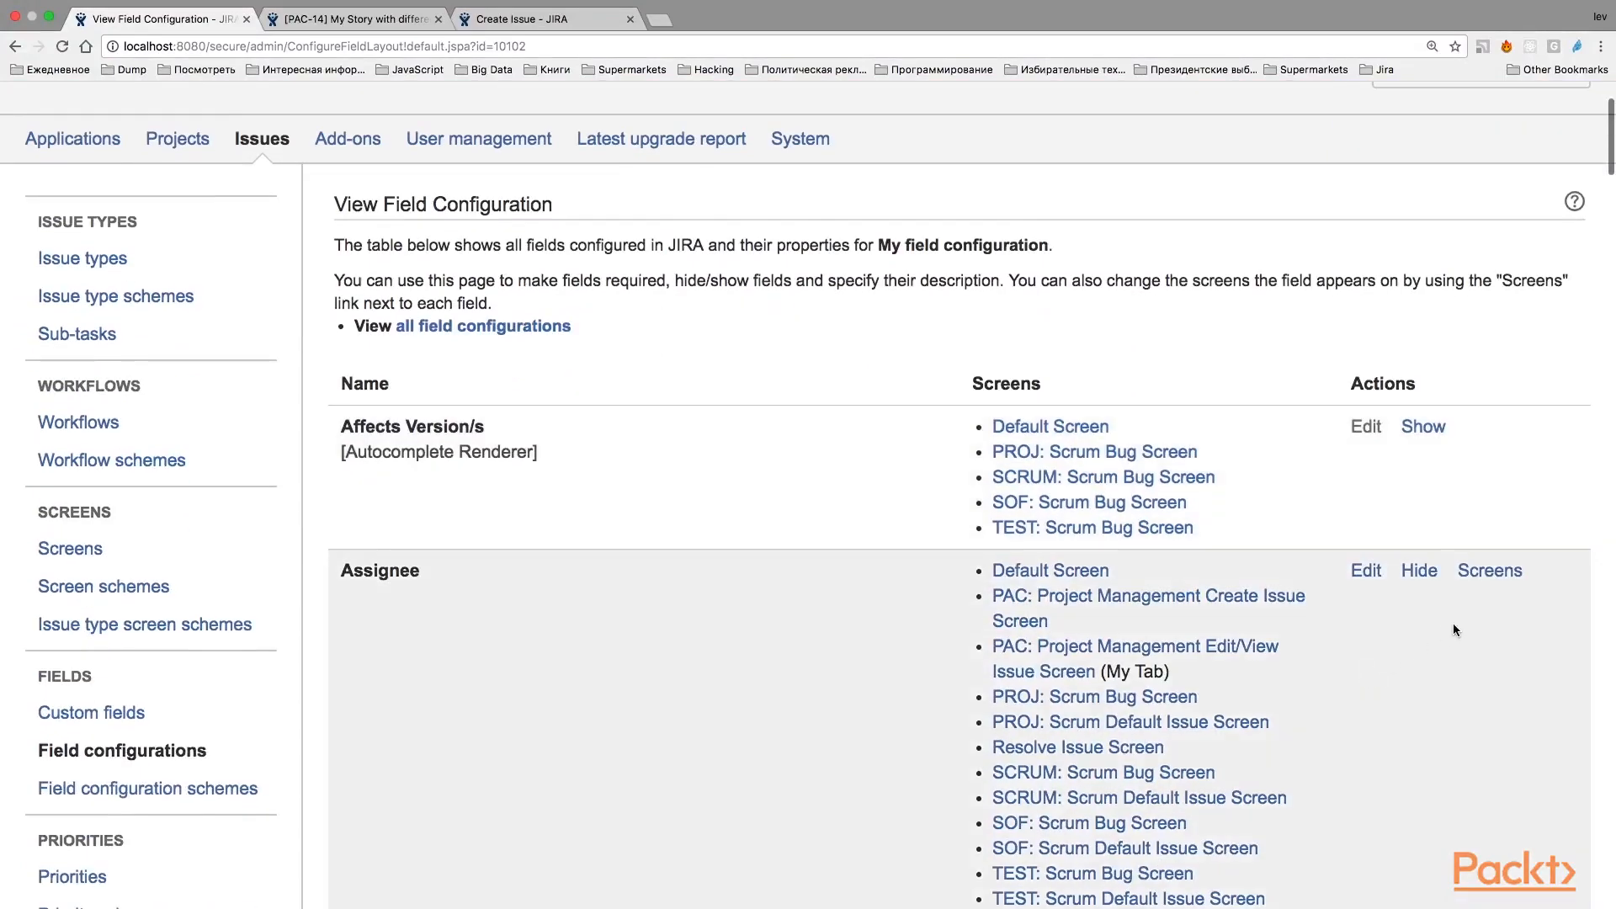
scroll(1454, 627, down, 5)
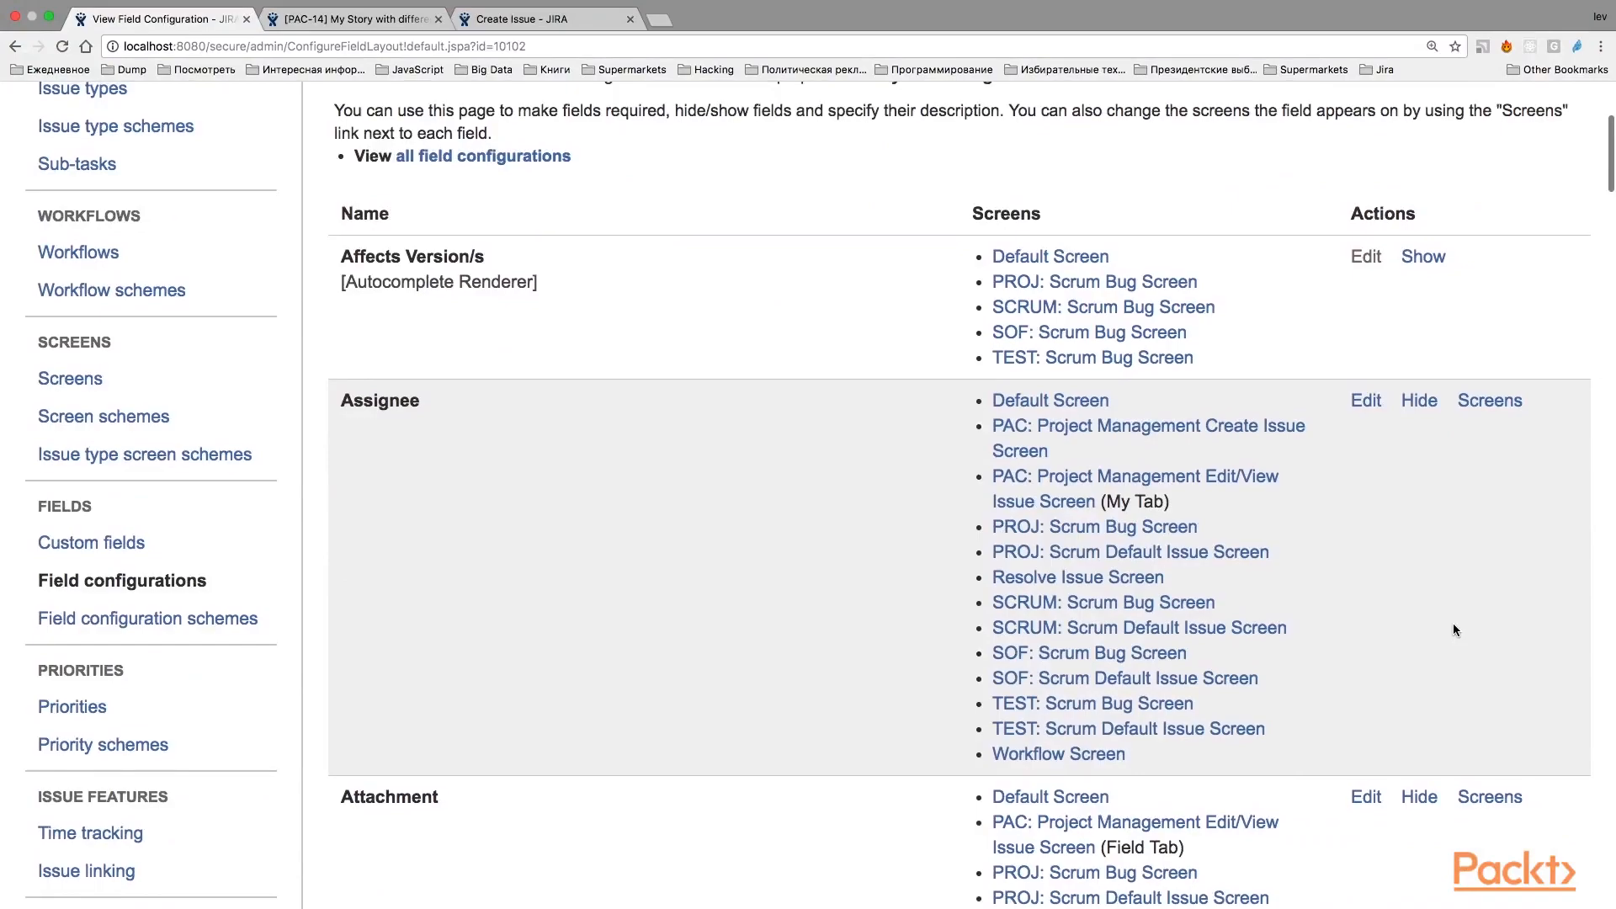
scroll(1454, 630, down, 20)
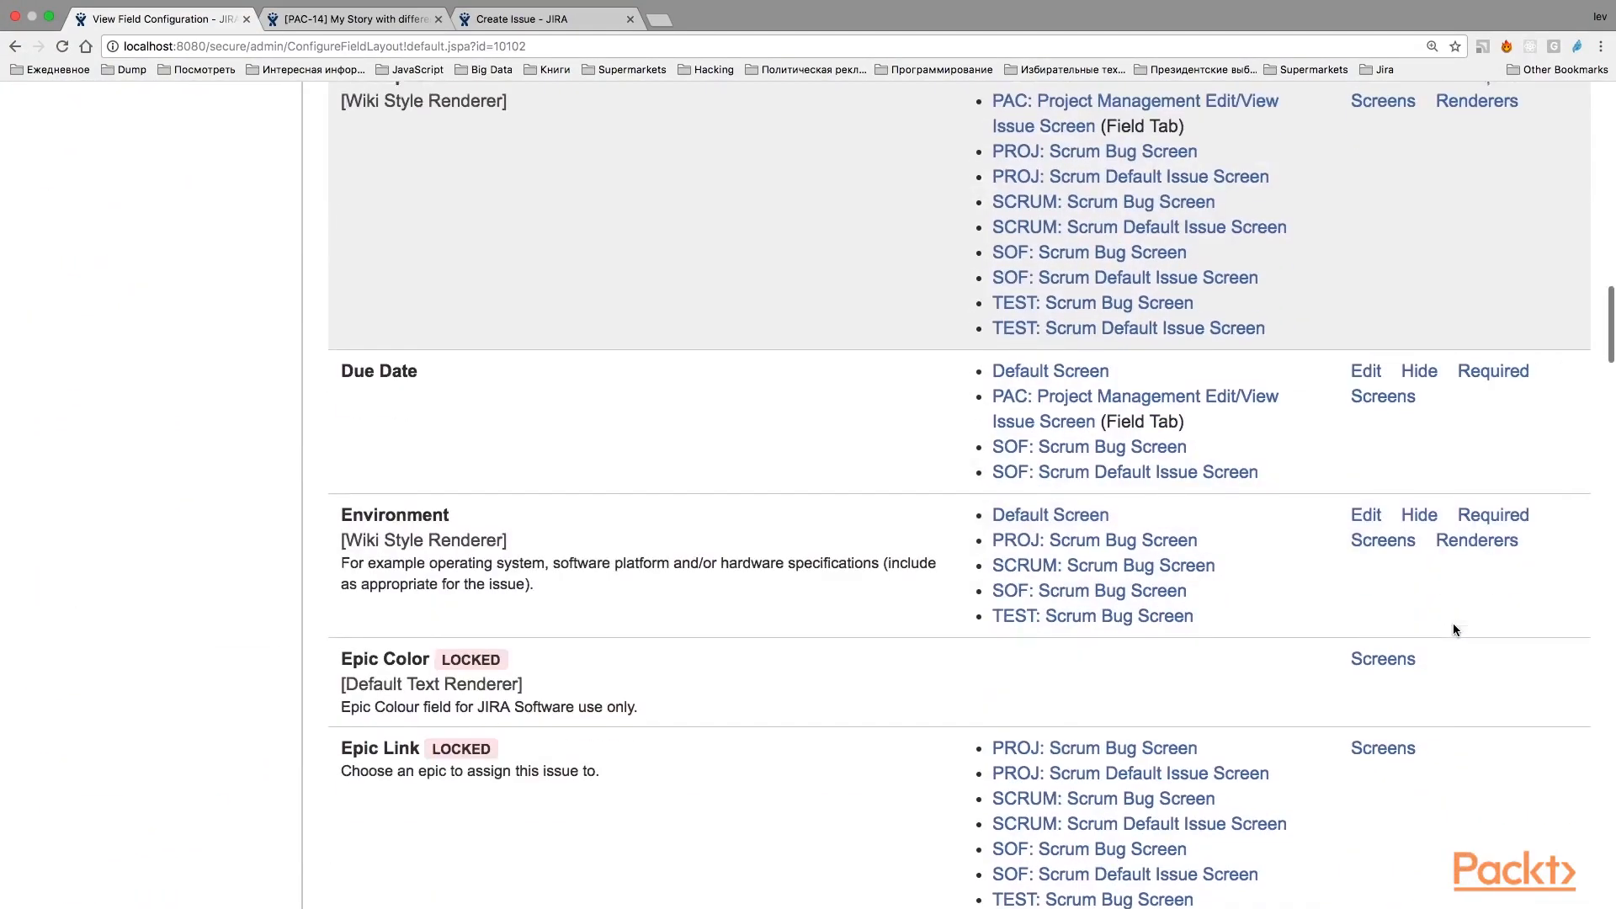
scroll(1453, 625, up, 20)
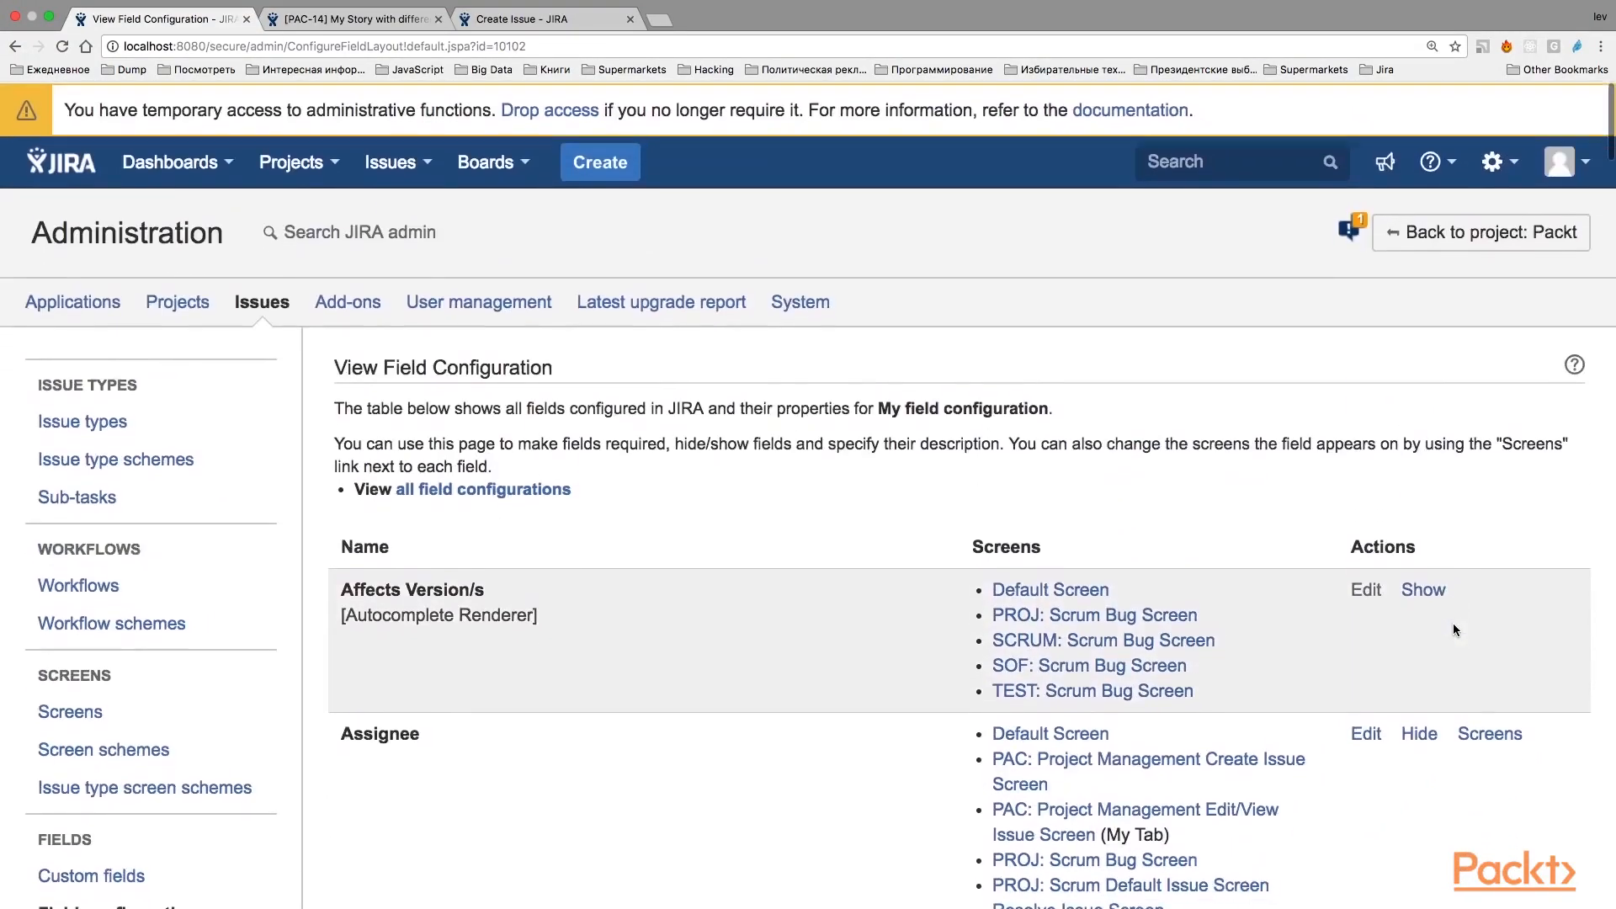
scroll(1059, 488, down, 3)
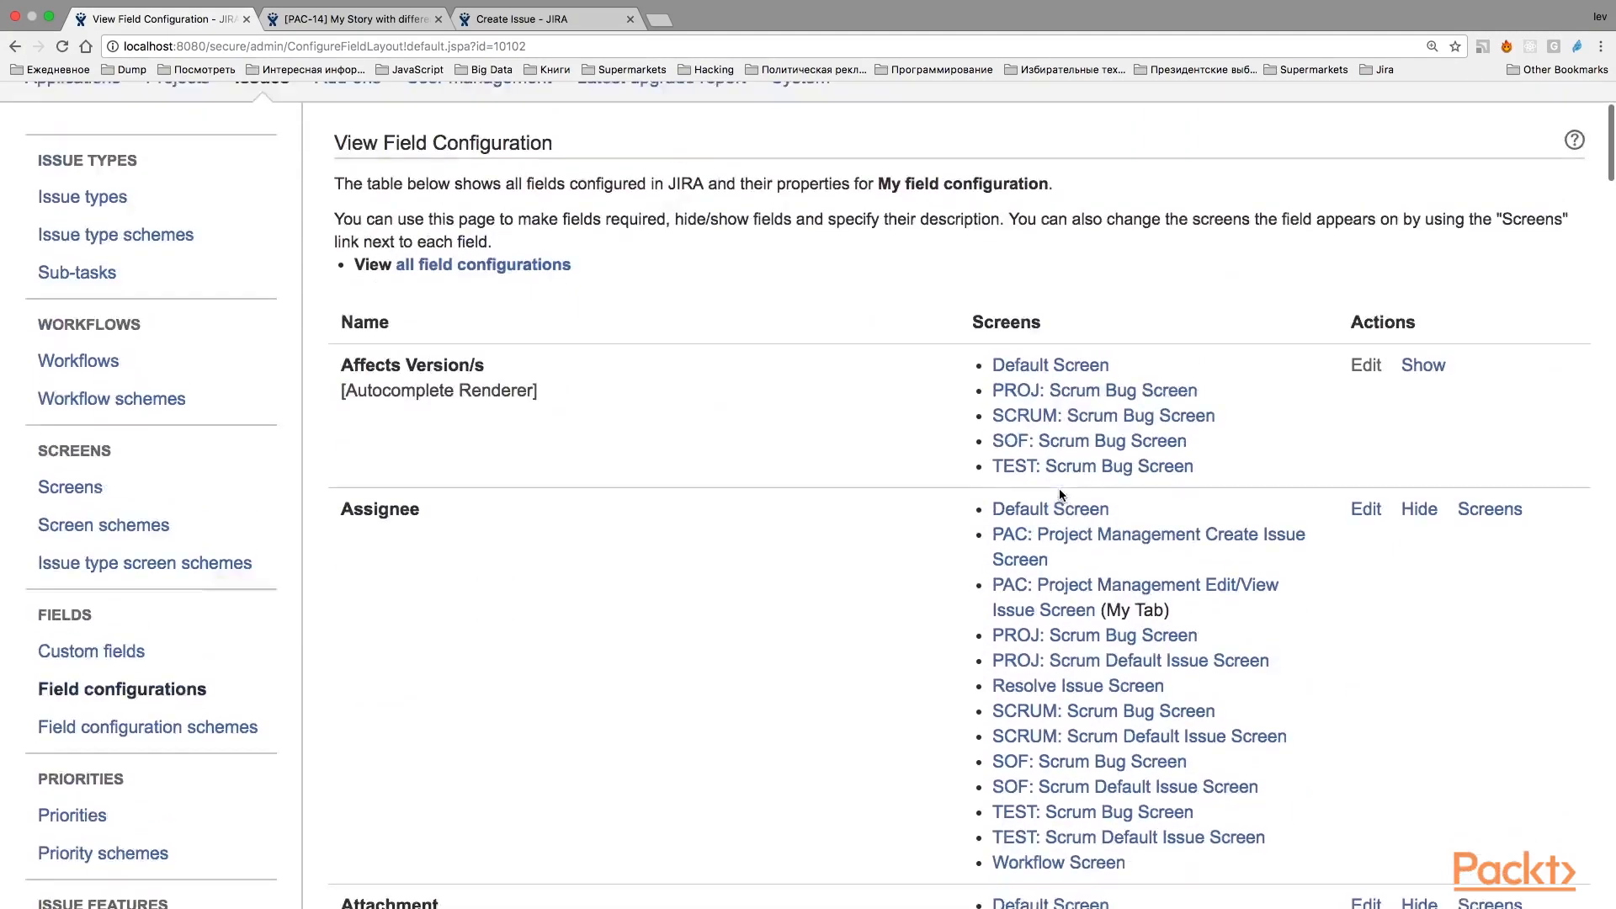
scroll(1059, 488, up, 2)
scroll(1059, 495, up, 1)
scroll(160, 657, down, 4)
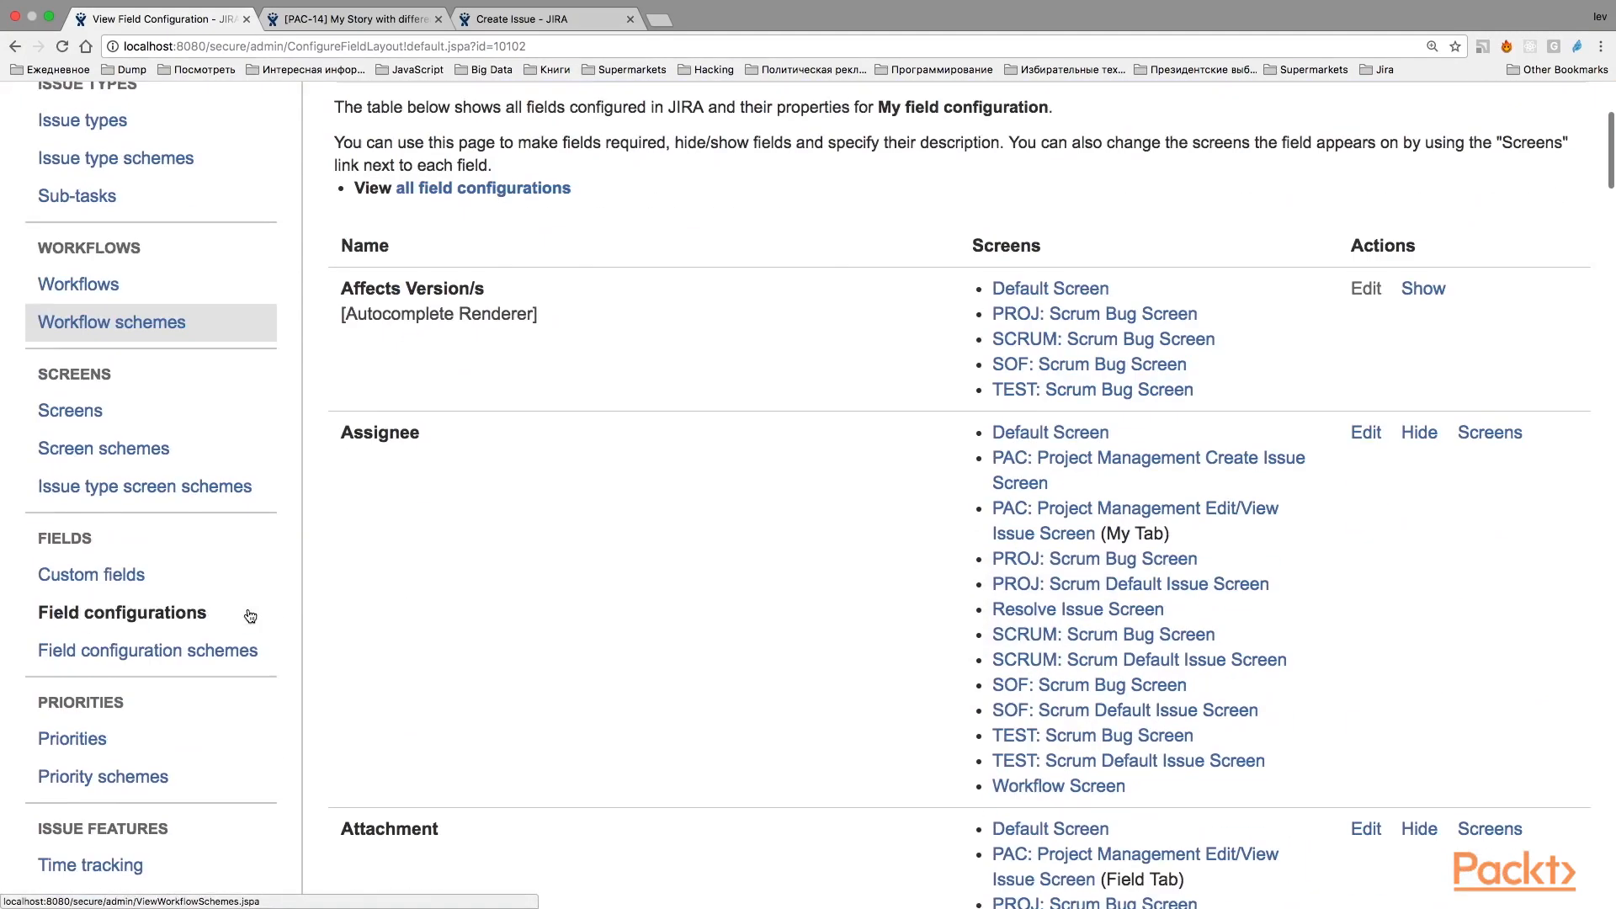
In the field configuration scheme "My field config scheme", assign "My field configuration" to the Story issue type.
click(162, 670)
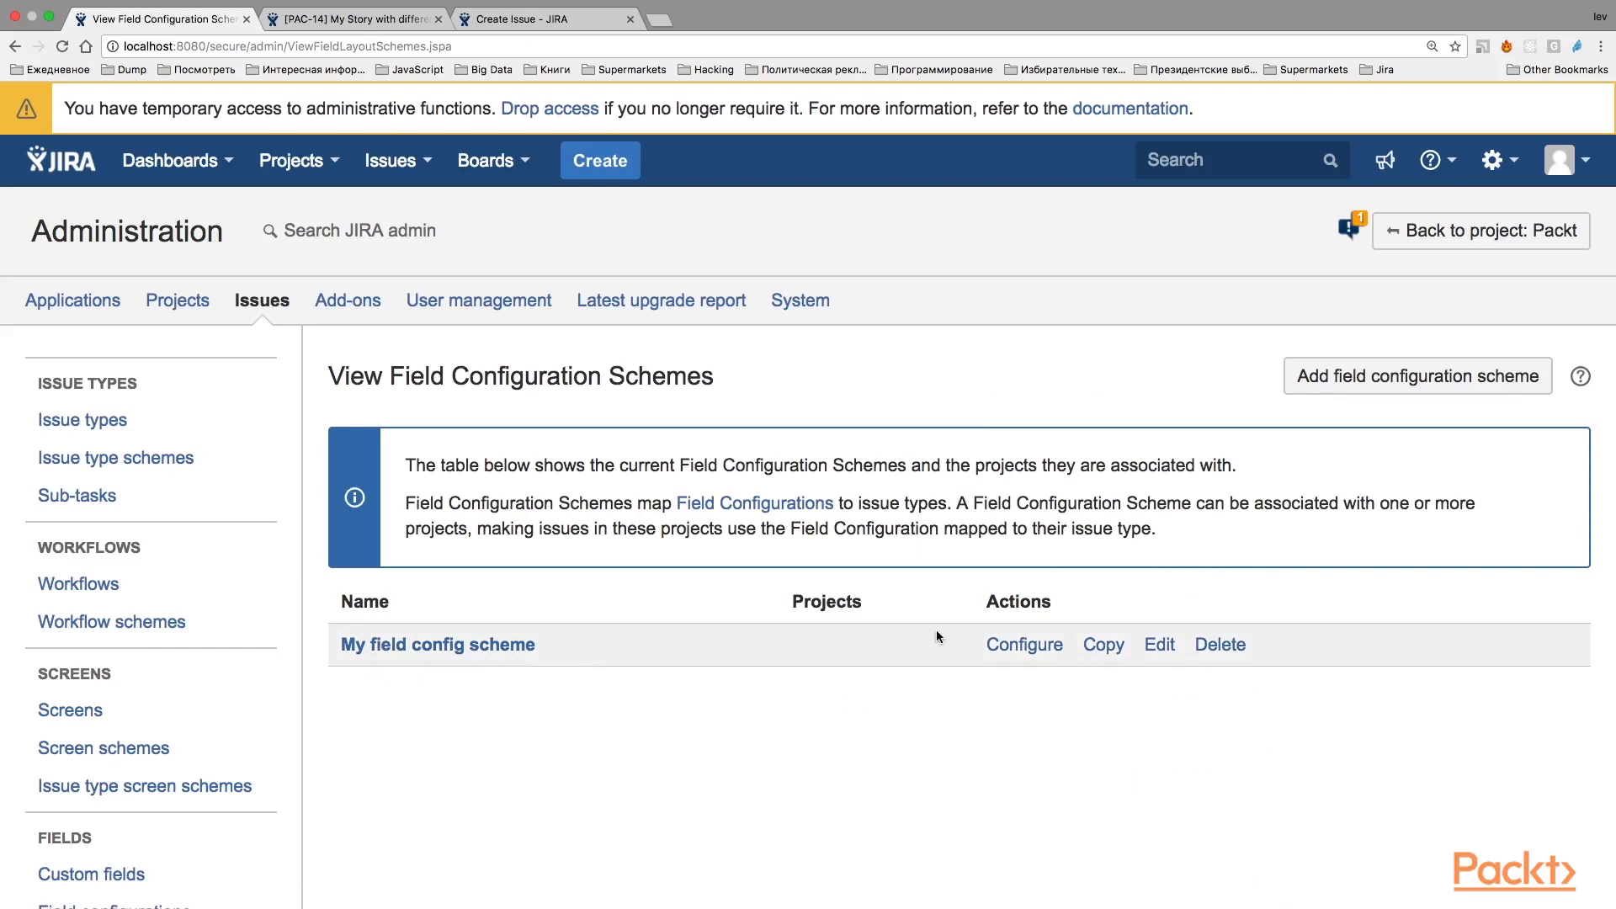
click(1020, 648)
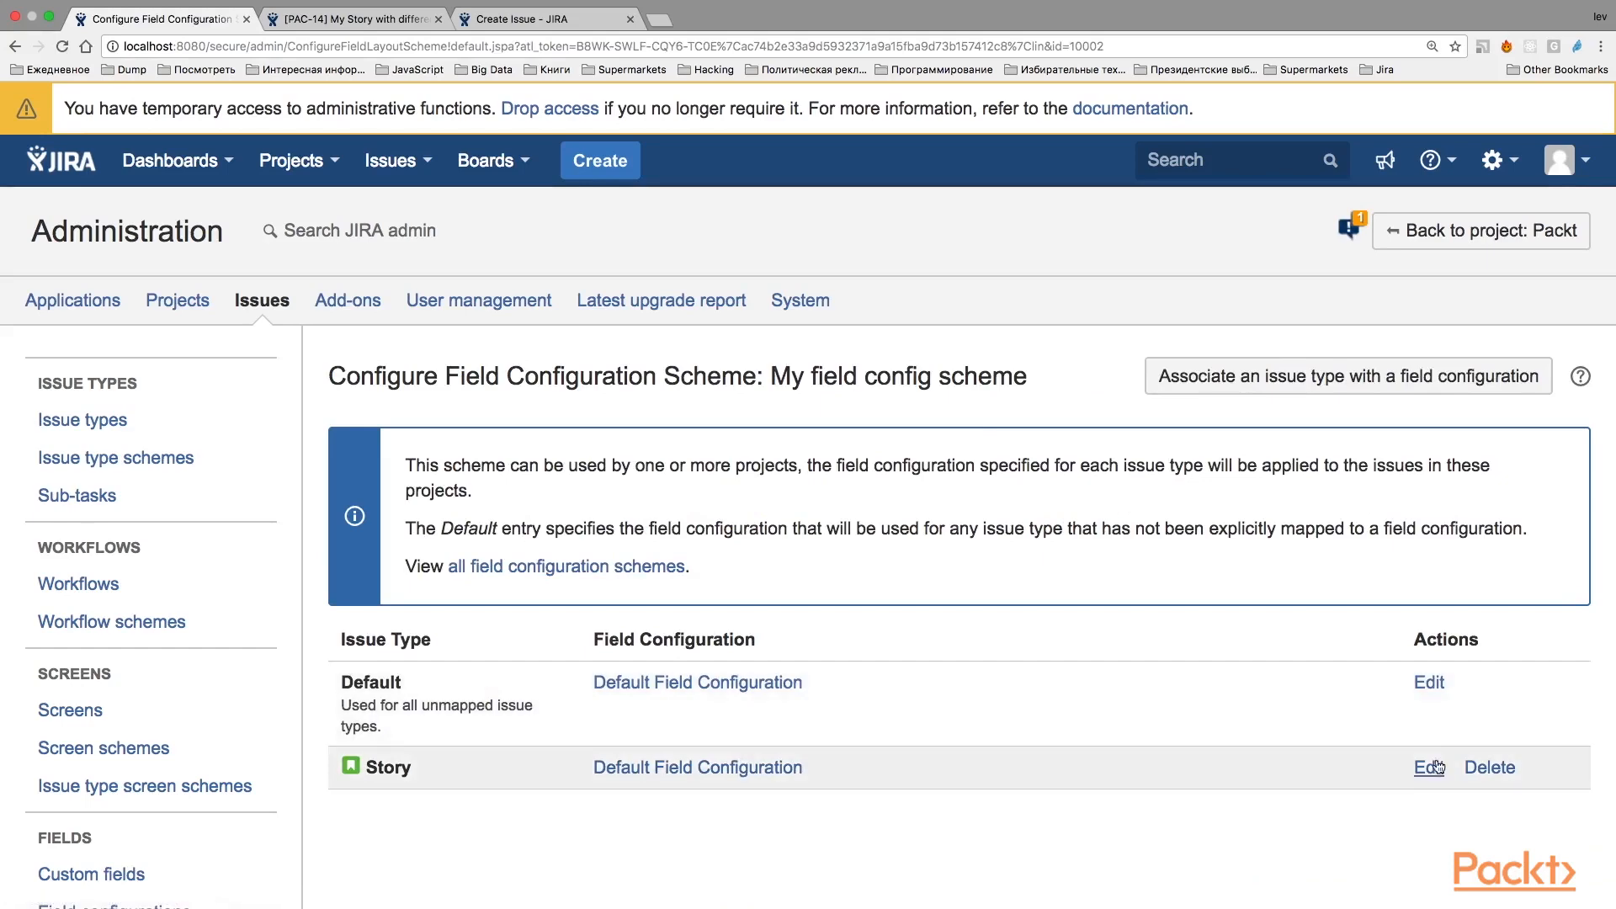
click(1431, 768)
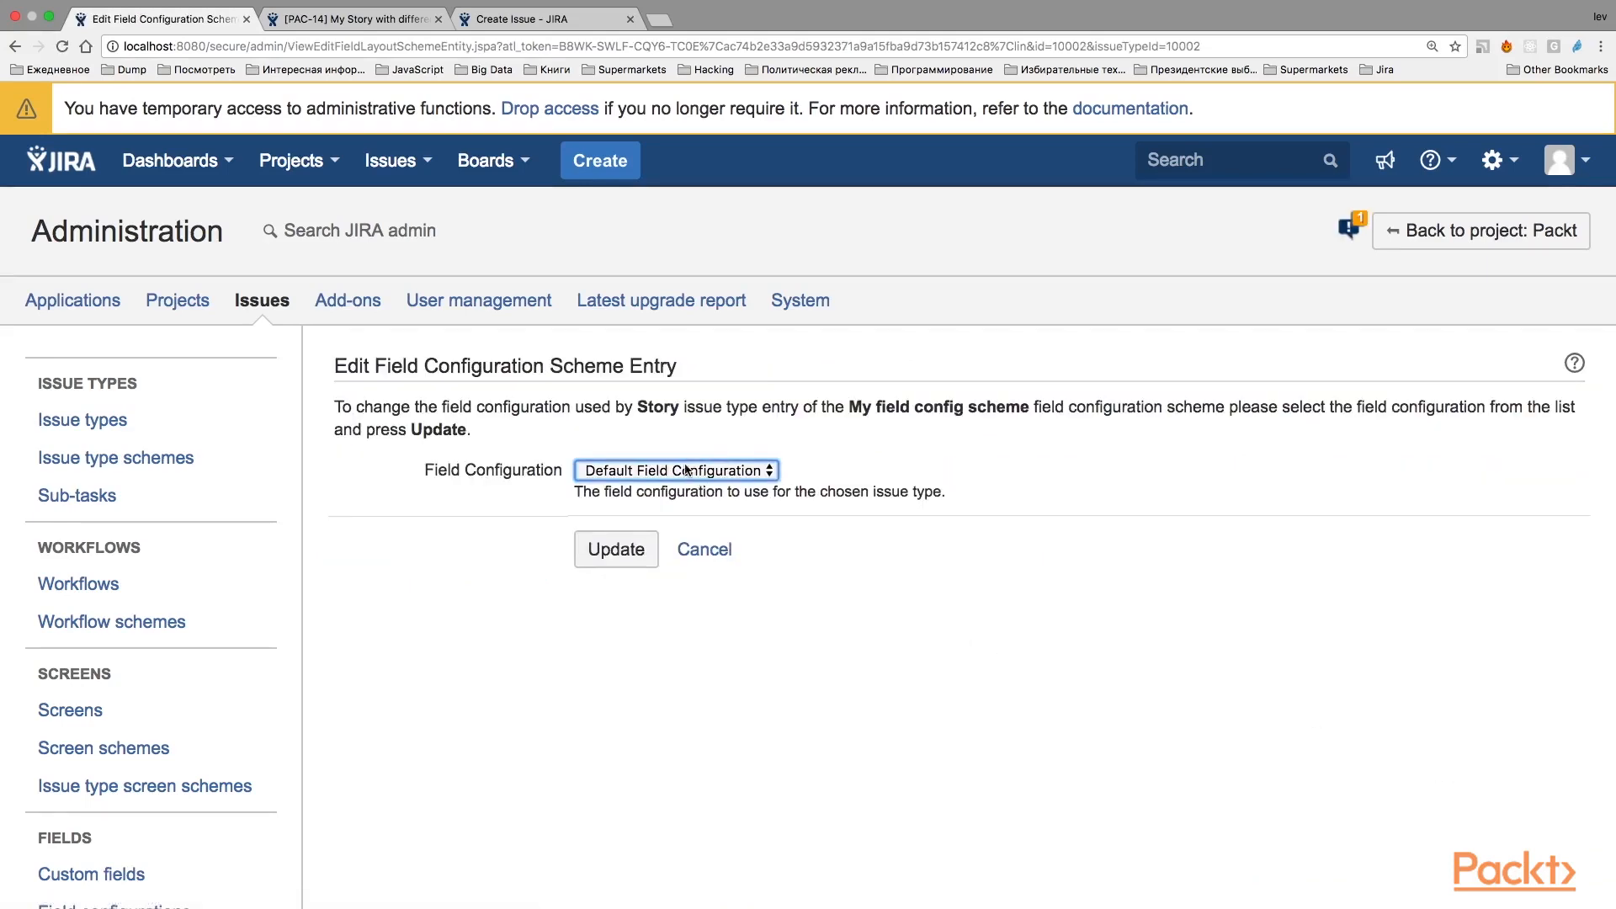
click(690, 471)
click(649, 489)
click(615, 548)
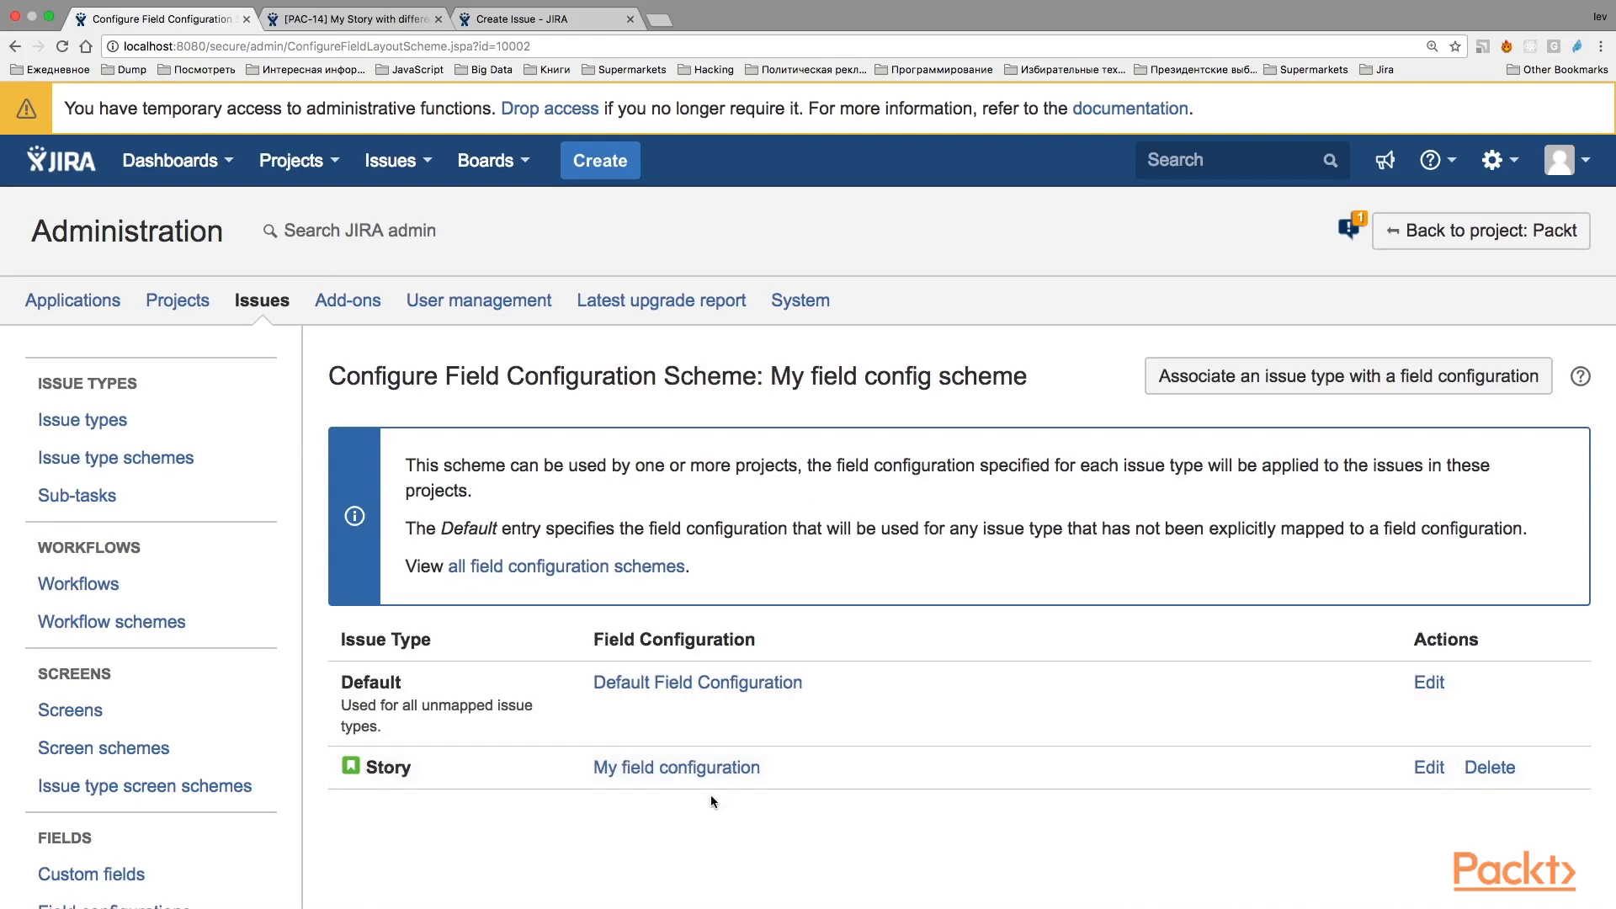
View the field list of the configuration mapped to Story, and return to the scheme's configuration page.
click(637, 768)
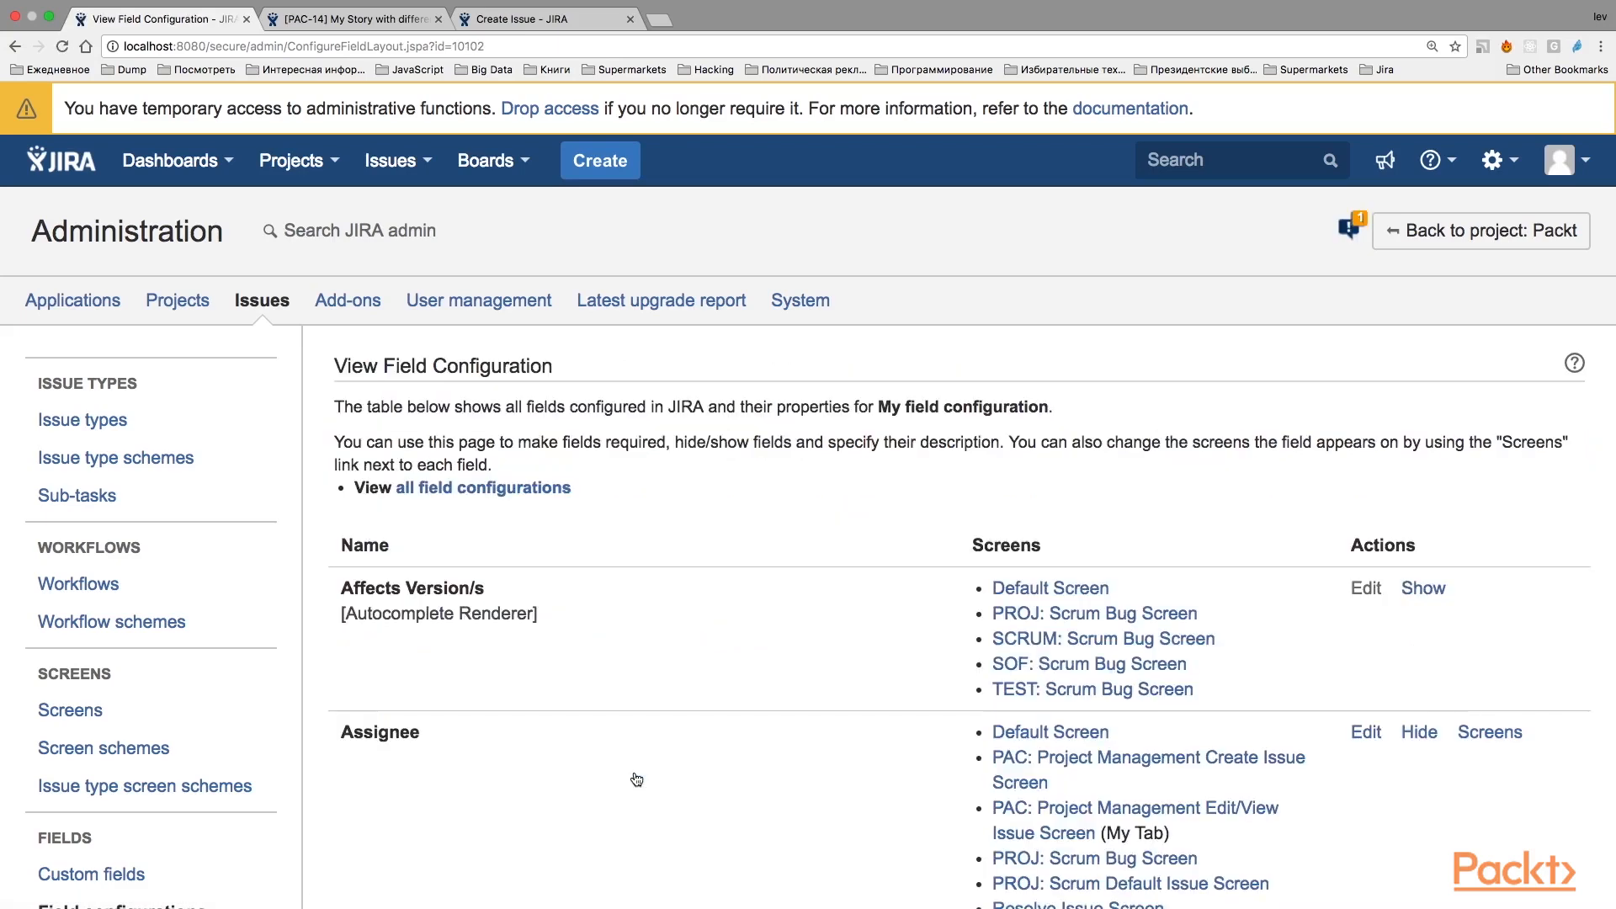
scroll(952, 563, down, 3)
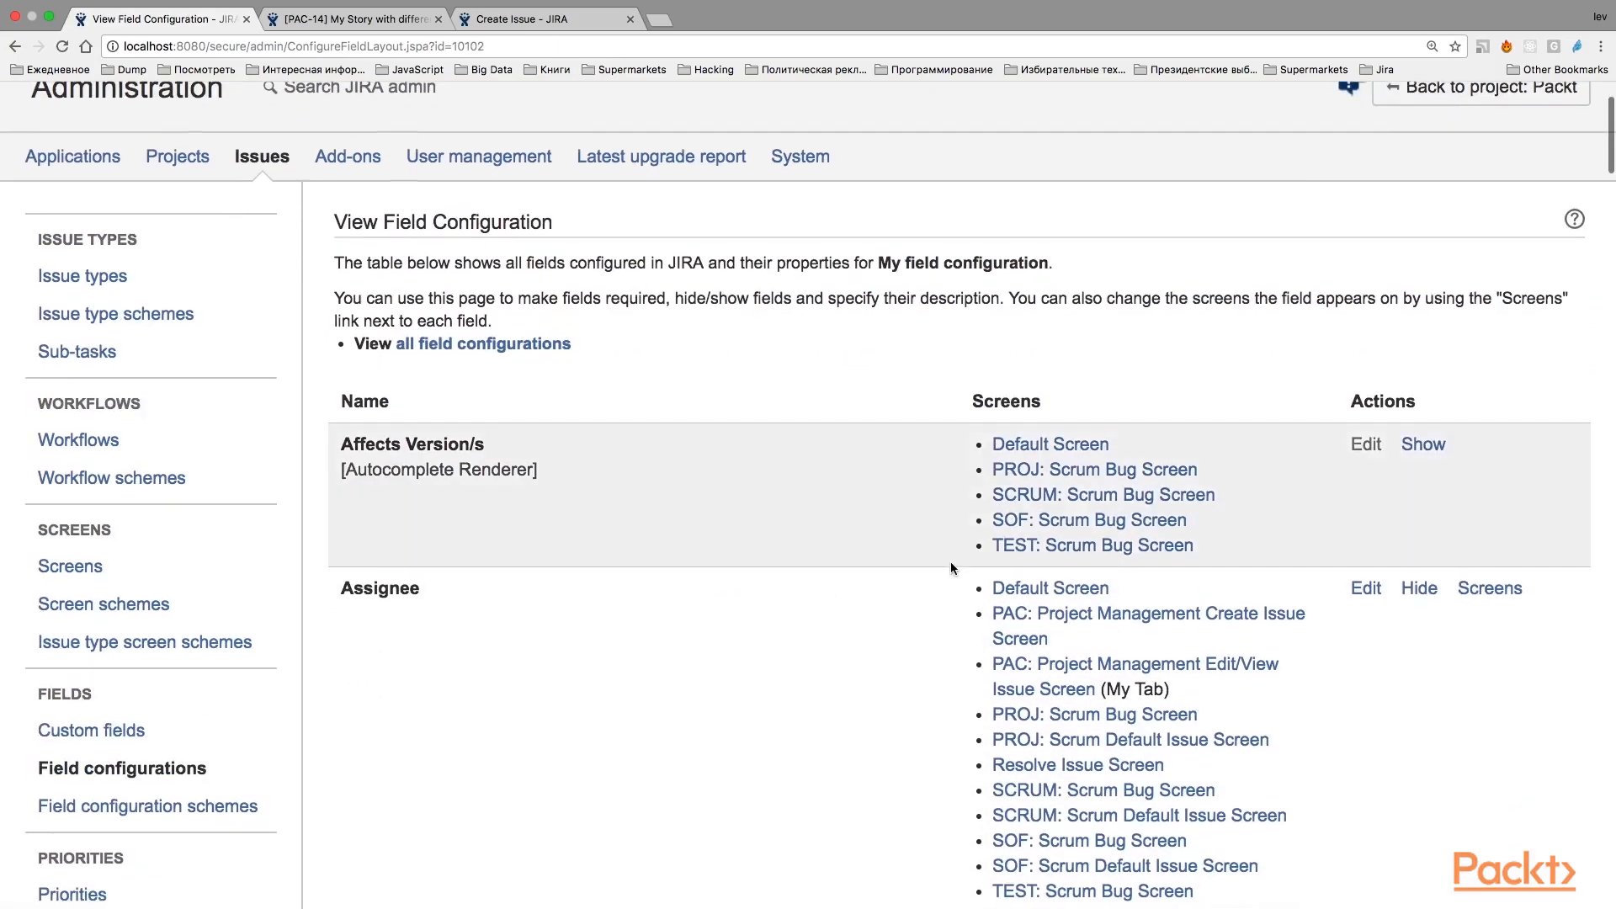
scroll(951, 562, up, 3)
click(14, 46)
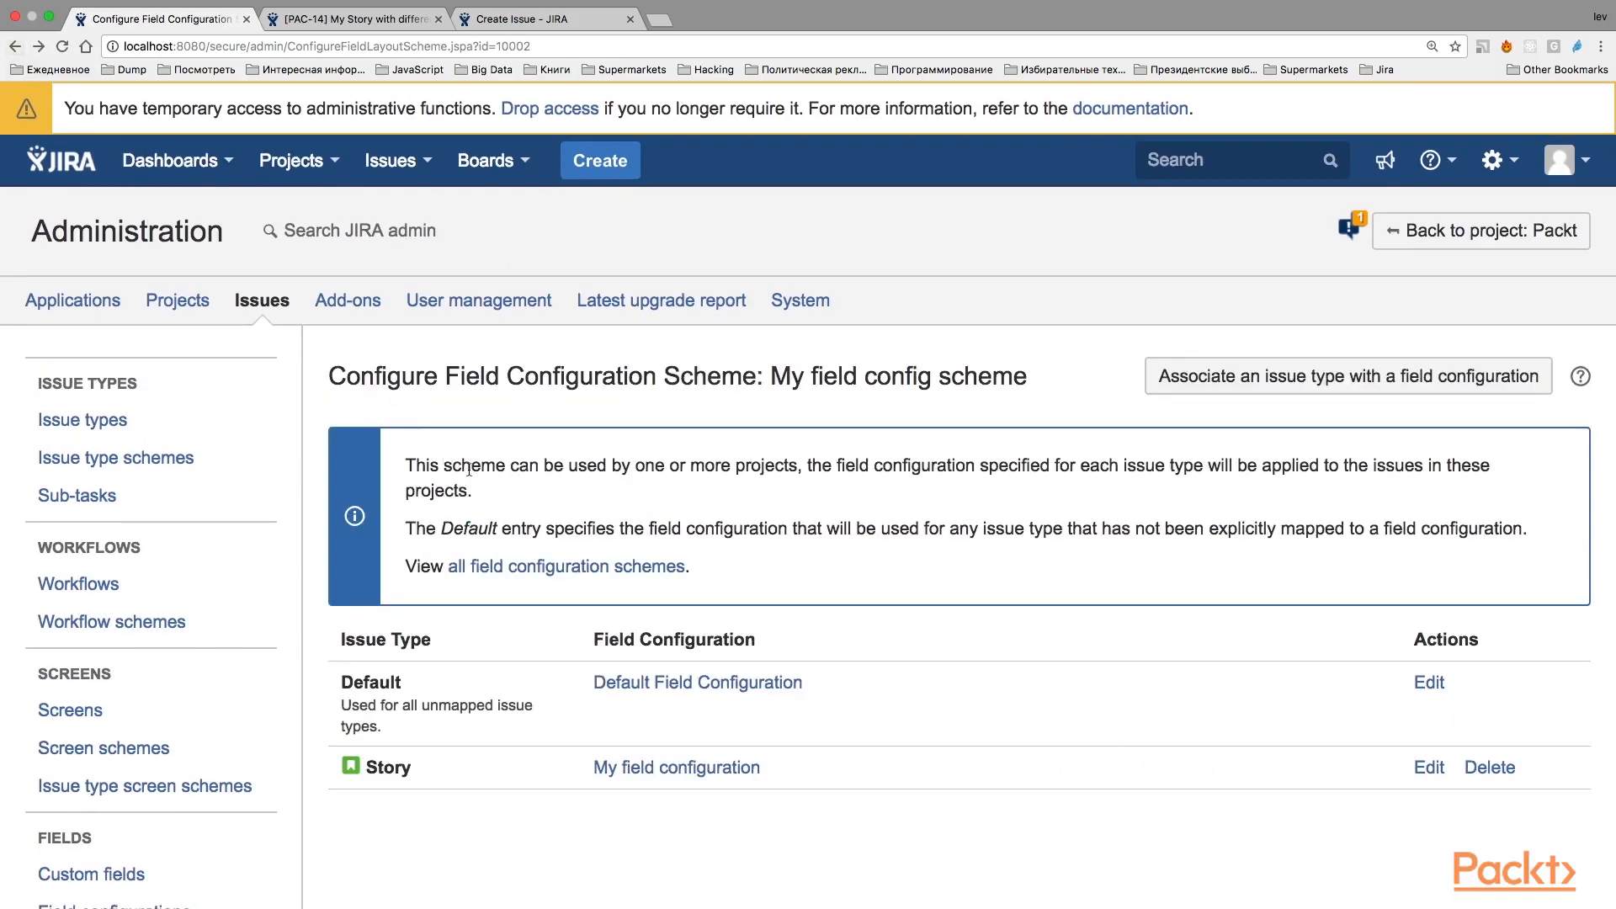